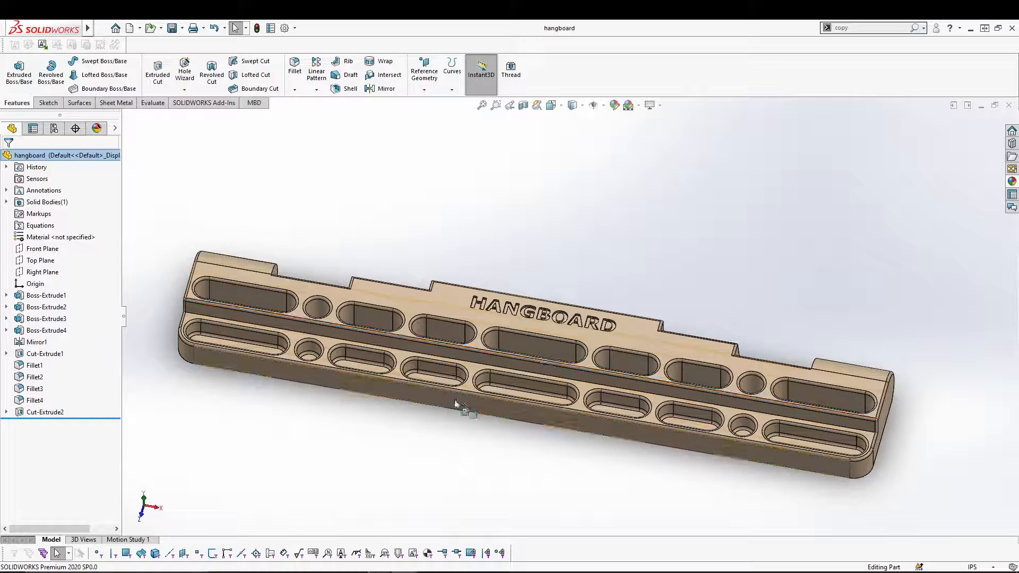
{"action": "middle_click_drag", "start_coordinate": [494, 179], "coordinate": [494, 240]}
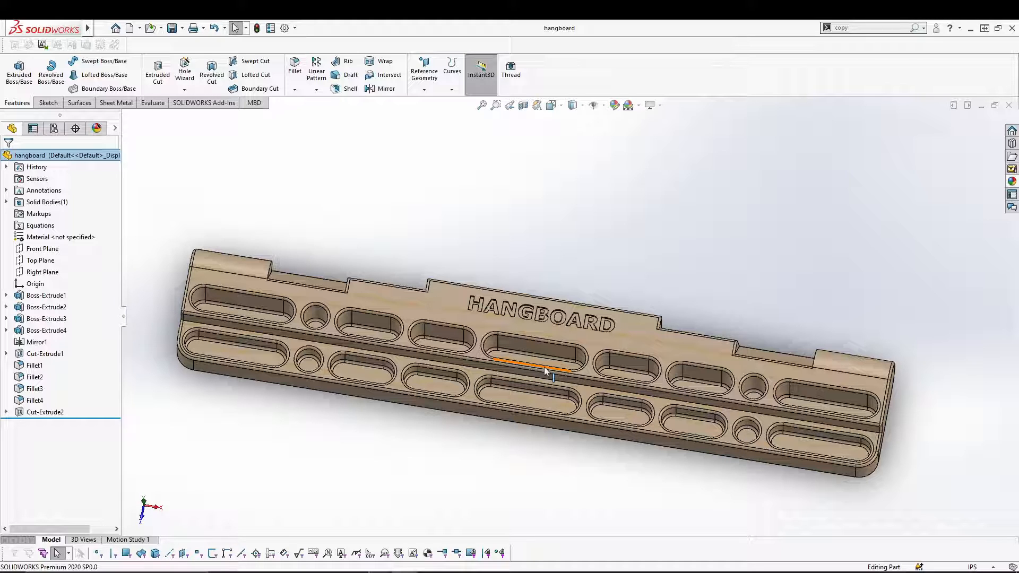
{"action": "mouse_move", "coordinate": [546, 192]}
{"action": "middle_mouse_down"}
{"action": "mouse_move", "coordinate": [525, 236]}
{"action": "mouse_move", "coordinate": [527, 191]}
{"action": "mouse_move", "coordinate": [536, 225]}
{"action": "mouse_move", "coordinate": [538, 207]}
{"action": "middle_mouse_up"}
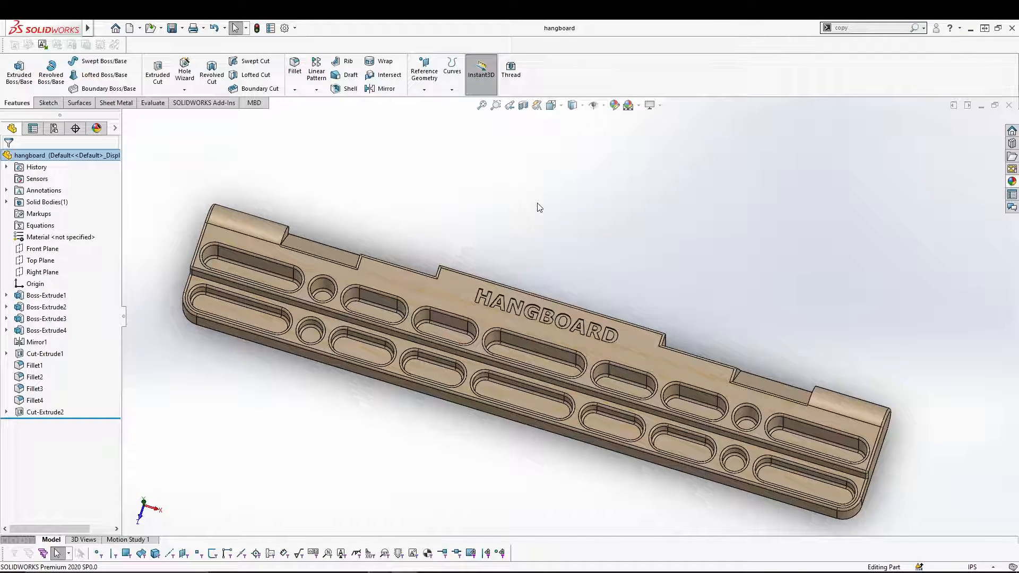
{"action": "middle_click_drag", "start_coordinate": [567, 226], "coordinate": [579, 205]}
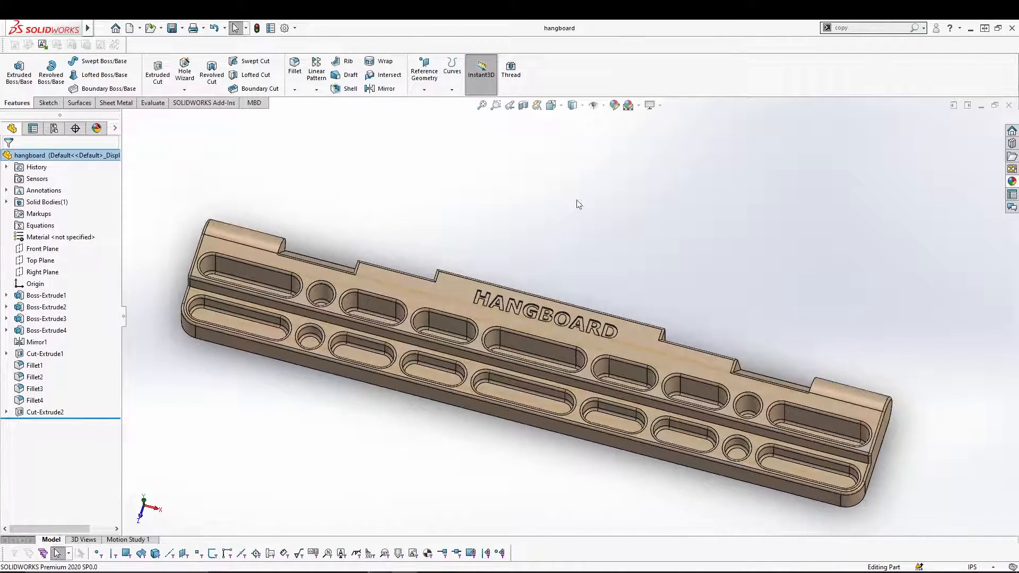
- Close the finished hangboard file and create a new part that uses IPS (inch, pound, second) units
{"action": "left_click", "coordinate": [1009, 105]}
{"action": "left_click", "coordinate": [129, 28]}
{"action": "left_click", "coordinate": [542, 378]}
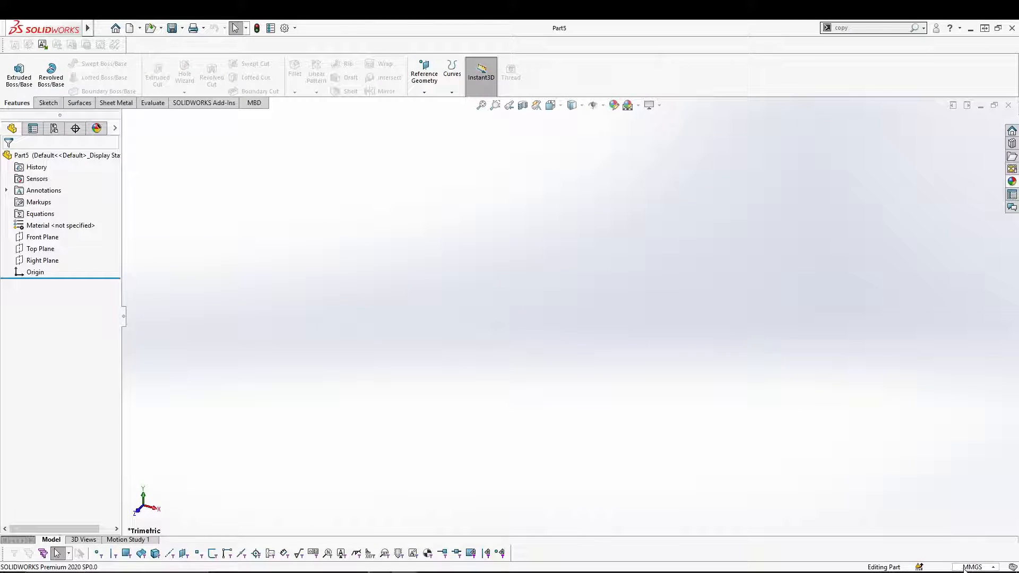
{"action": "left_click", "coordinate": [964, 567]}
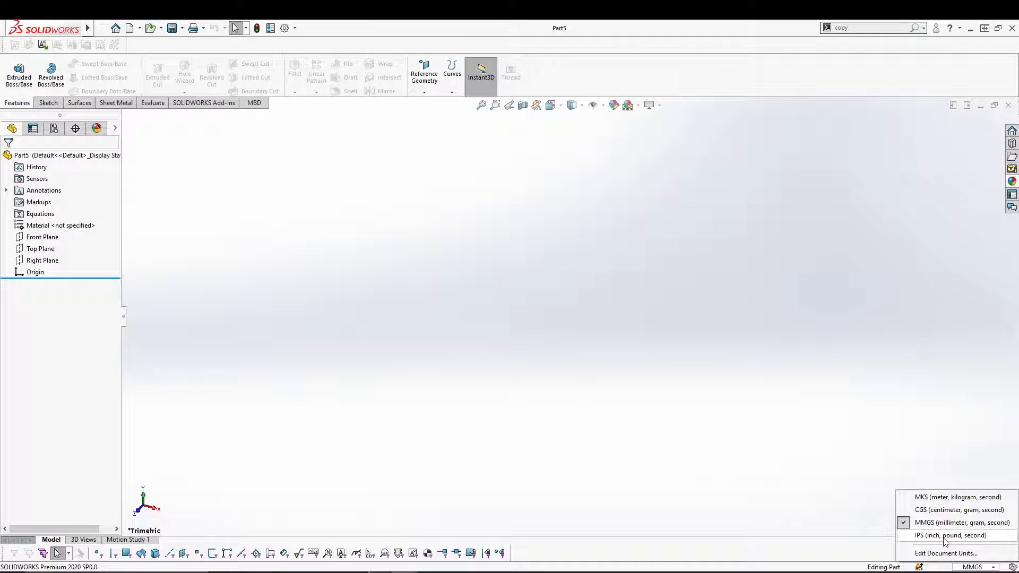
{"action": "left_click", "coordinate": [922, 536]}
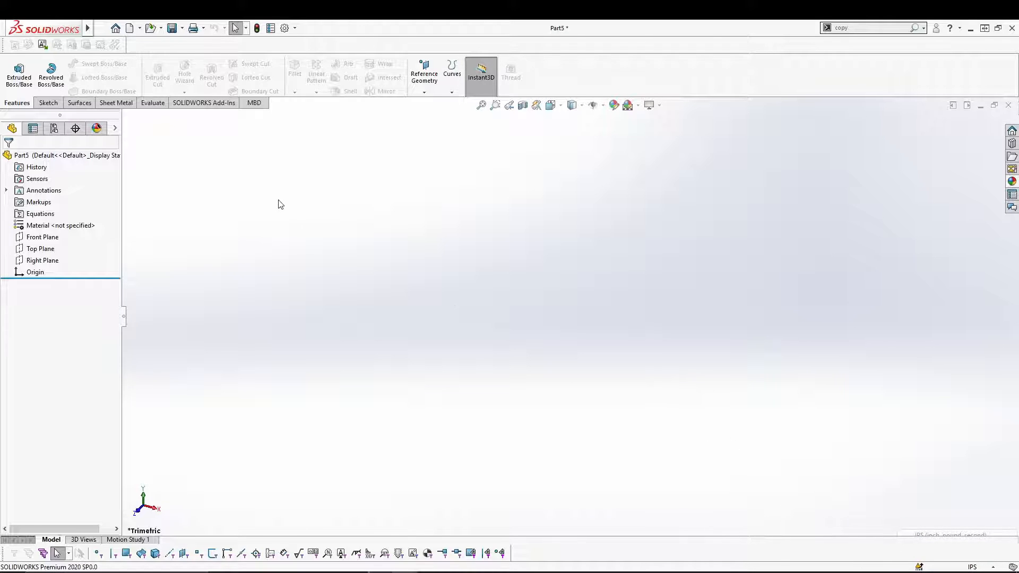
- Start a sketch on the Right Plane and draw a horizontal midpoint line about 7.2 in long, centred on the origin
{"action": "left_click", "coordinate": [50, 261]}
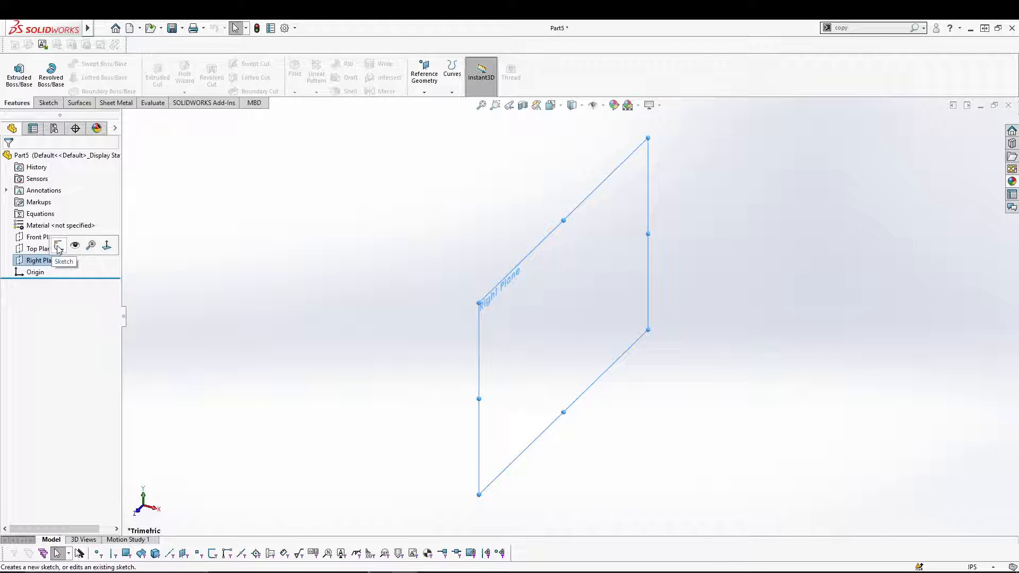
{"action": "left_click", "coordinate": [57, 244]}
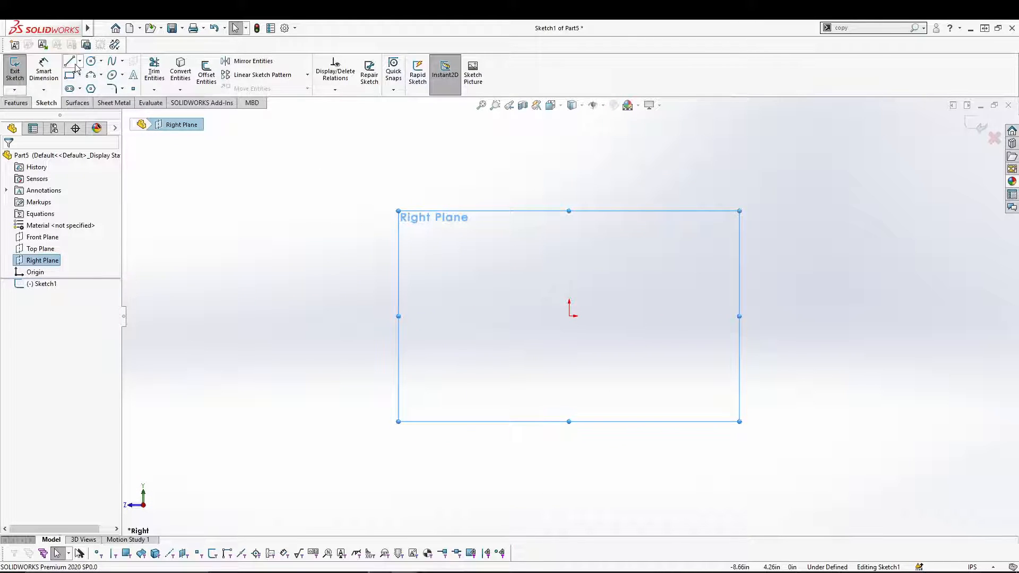
{"action": "left_click", "coordinate": [70, 62]}
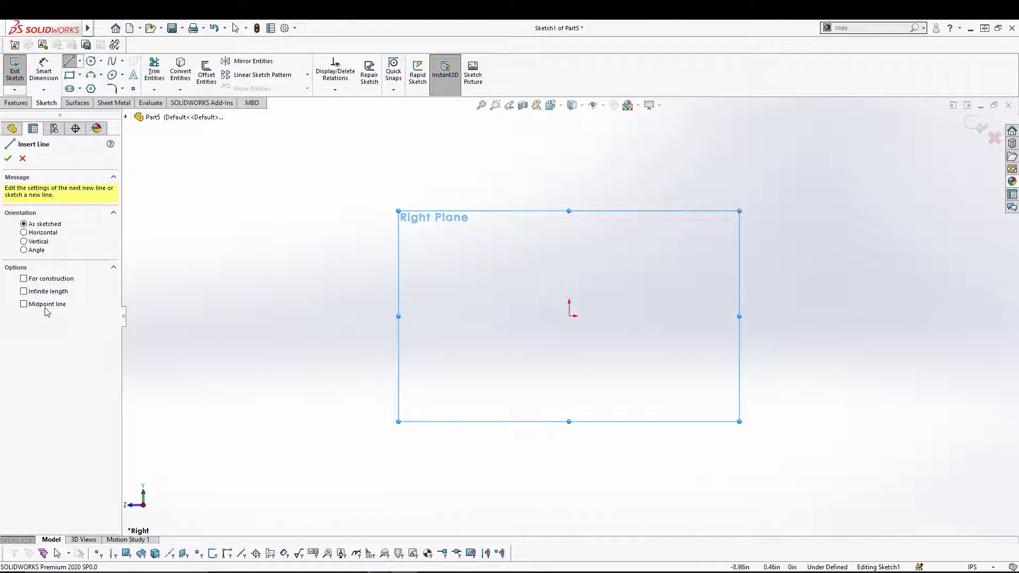
{"action": "left_click", "coordinate": [570, 317]}
{"action": "left_click", "coordinate": [743, 317]}
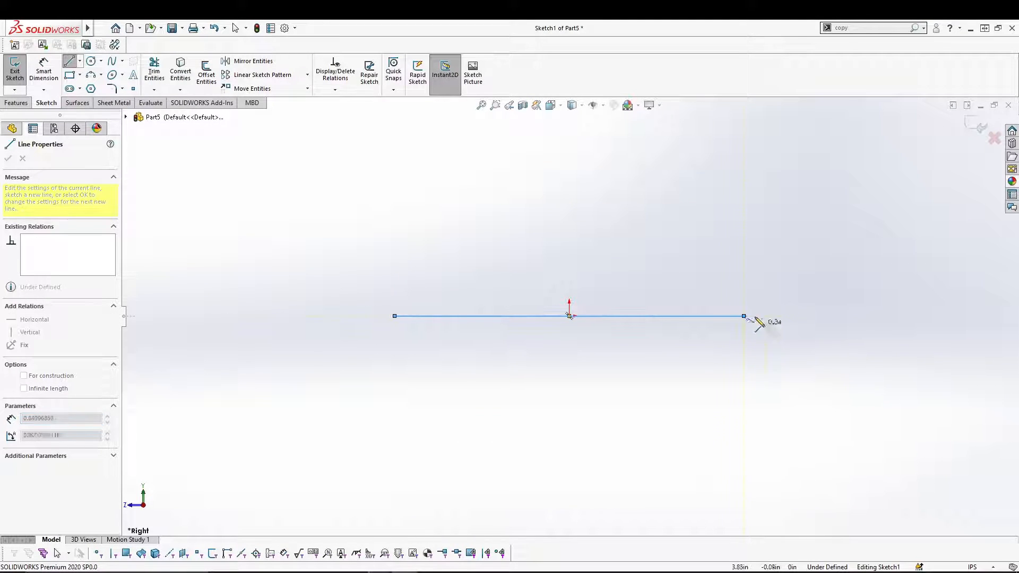
- Close a stepped profile above the base line with horizontal and vertical lines, making the lower step about 2.6 in wide
{"action": "left_click", "coordinate": [743, 155]}
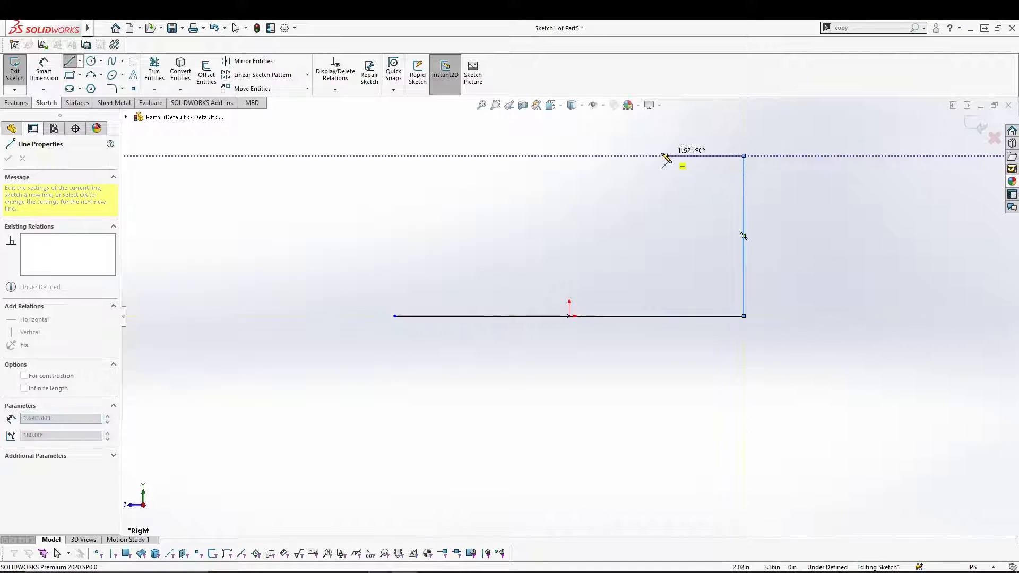
{"action": "left_click", "coordinate": [519, 155]}
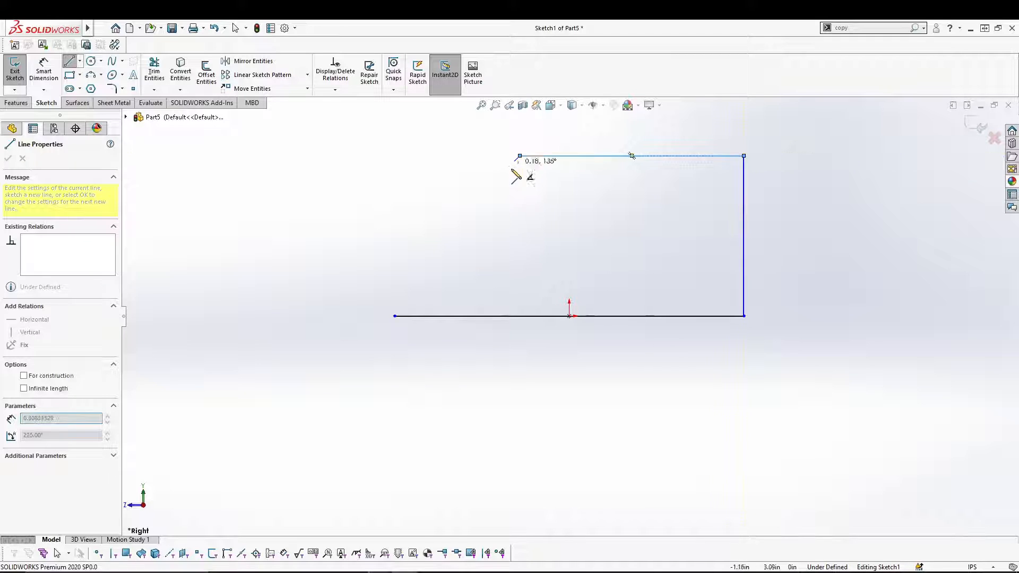
{"action": "left_click", "coordinate": [519, 241]}
{"action": "left_click", "coordinate": [394, 240]}
{"action": "left_click", "coordinate": [394, 313]}
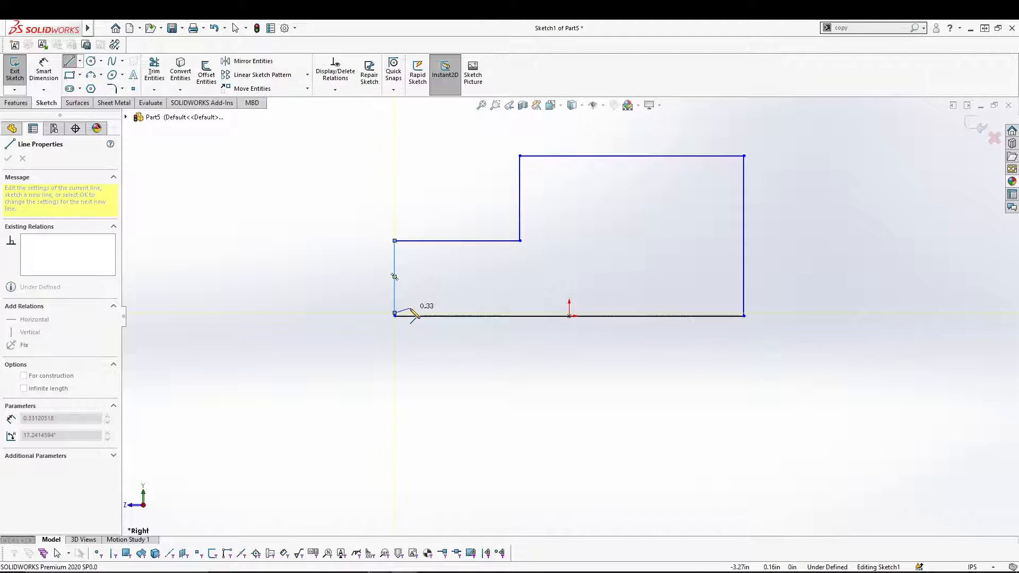
{"action": "key", "text": "ctrl+z"}
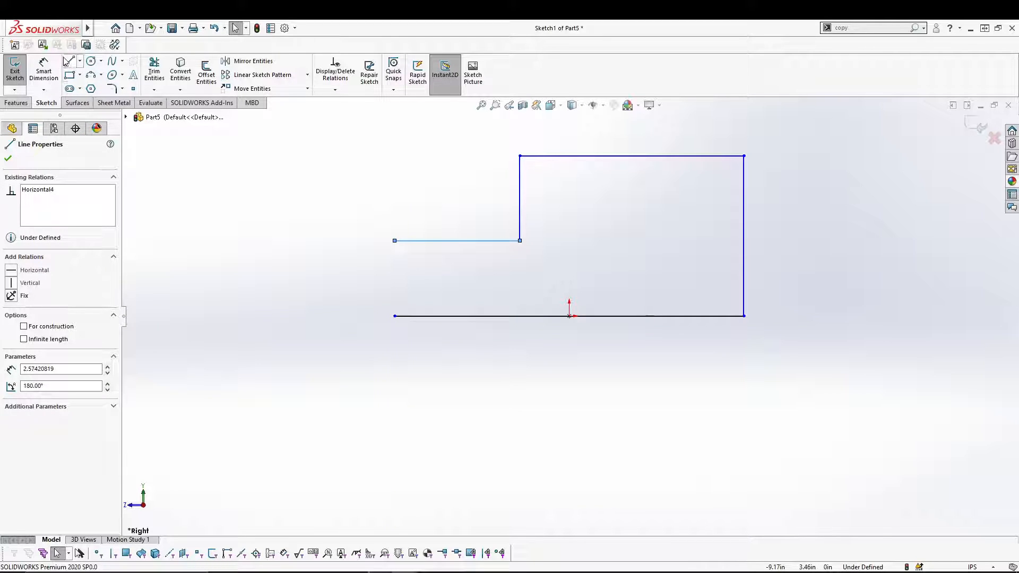
{"action": "left_click", "coordinate": [68, 61]}
{"action": "left_click", "coordinate": [394, 241]}
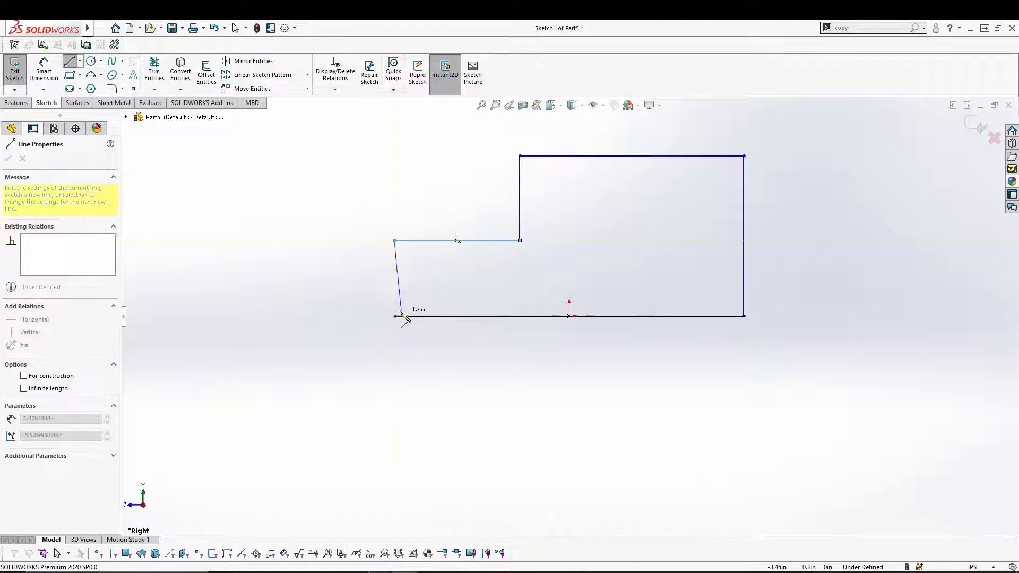
{"action": "left_click", "coordinate": [394, 316]}
{"action": "key", "text": "Escape"}
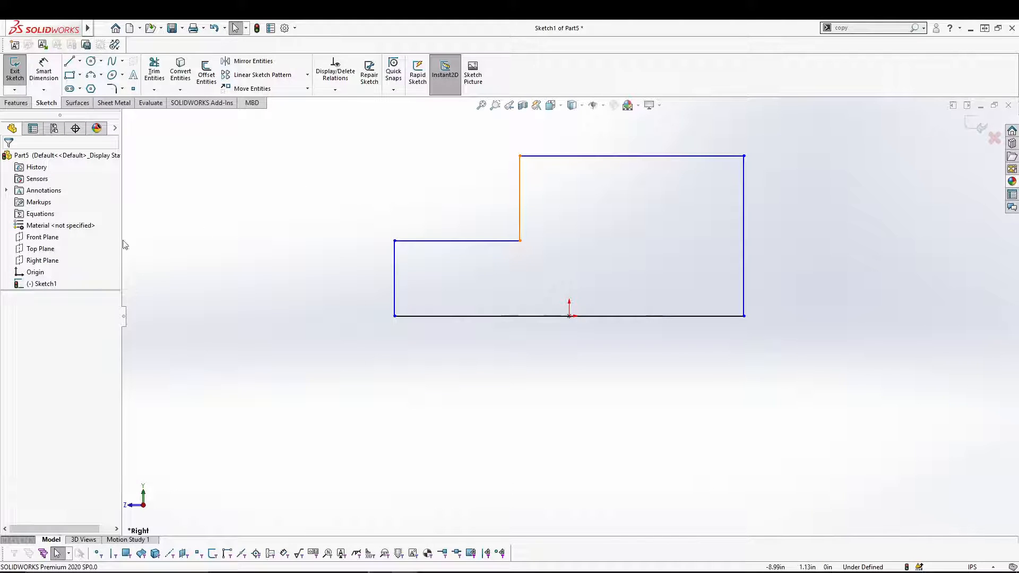
- Dimension the overall width of the profile between its two outer vertical lines to 6 in
{"action": "right_click", "coordinate": [285, 182]}
{"action": "left_click", "coordinate": [403, 164]}
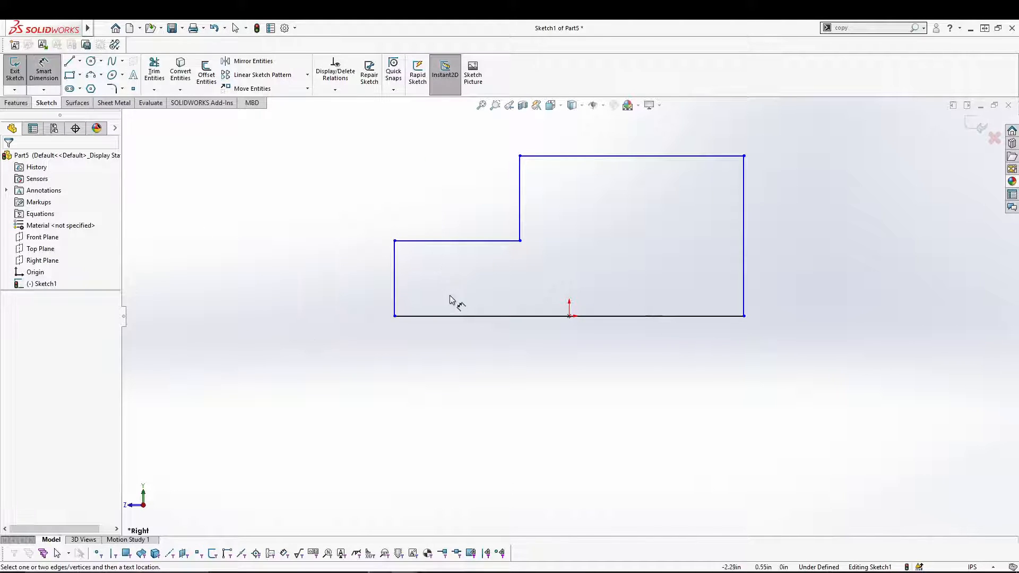
{"action": "left_click", "coordinate": [394, 289]}
{"action": "left_click", "coordinate": [745, 284]}
{"action": "left_click", "coordinate": [585, 338]}
{"action": "type", "text": "6"}
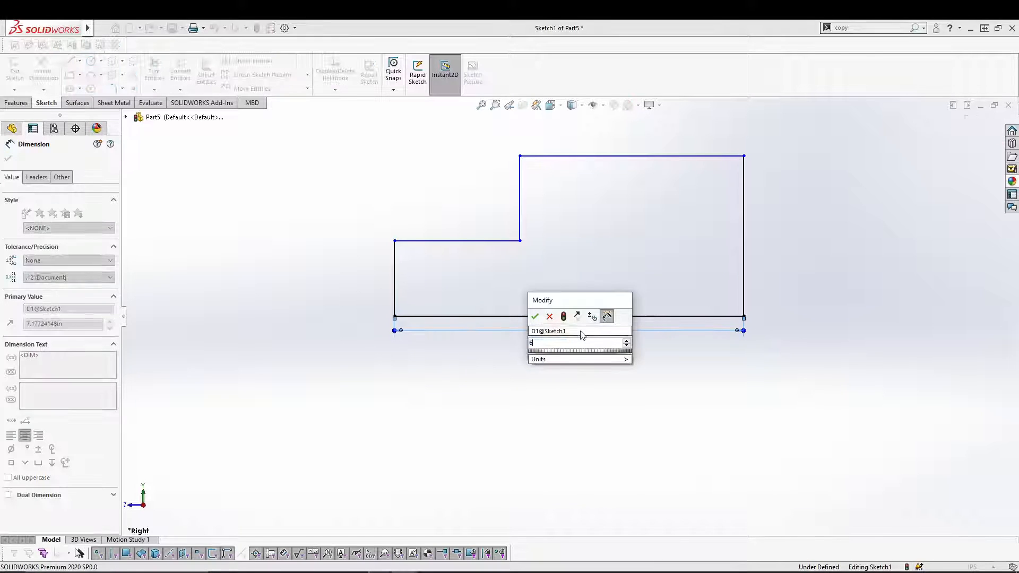
{"action": "key", "text": "Return"}
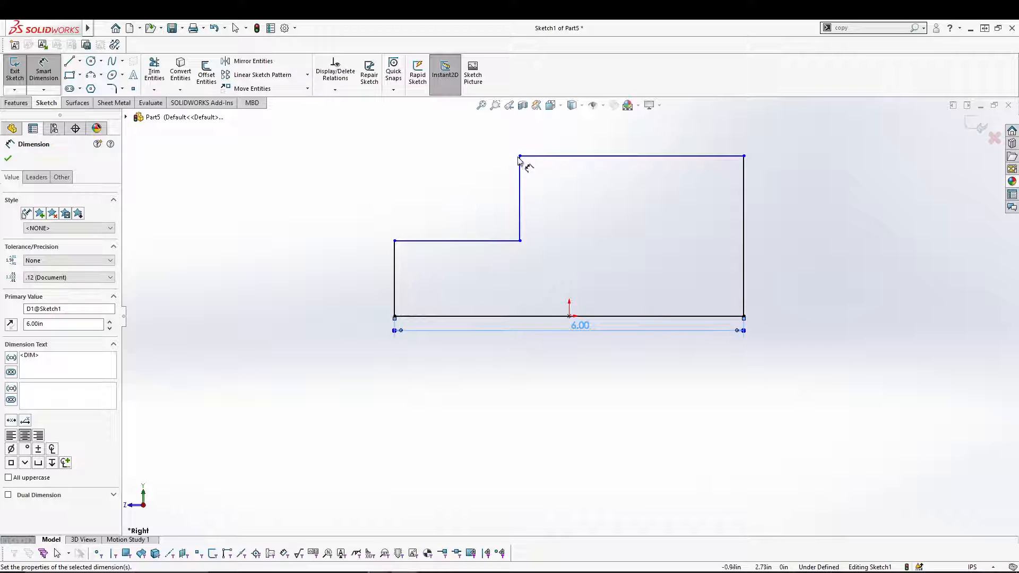
- Dimension the height between the lower and upper steps to 1 in and the tall vertical side to 2.5 in
{"action": "left_click", "coordinate": [541, 157]}
{"action": "left_click", "coordinate": [492, 241]}
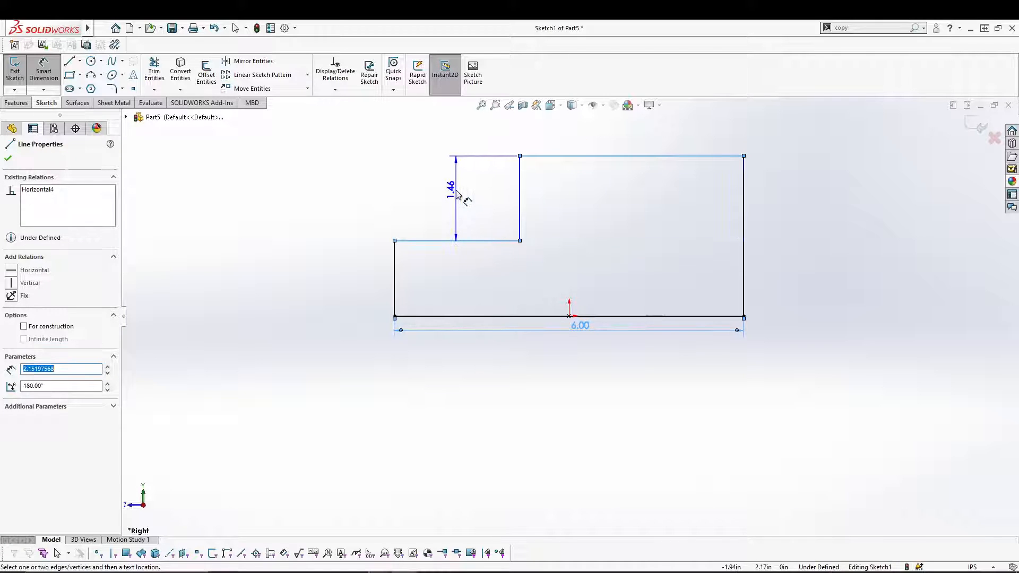
{"action": "left_click", "coordinate": [465, 203]}
{"action": "type", "text": "1"}
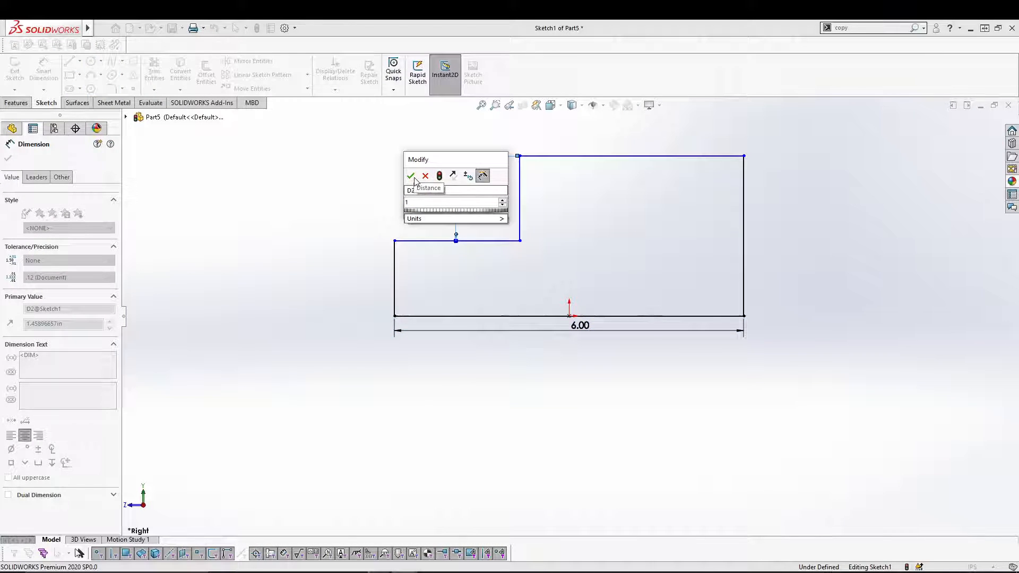
{"action": "left_click", "coordinate": [411, 177]}
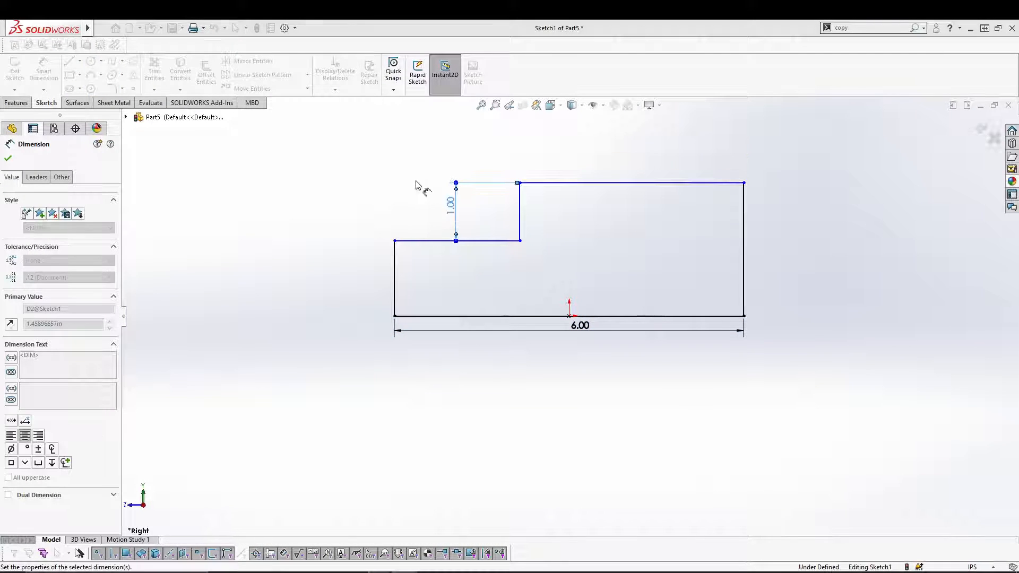
{"action": "left_click", "coordinate": [743, 237]}
{"action": "left_click", "coordinate": [774, 241]}
{"action": "type", "text": "2.5"}
{"action": "key", "text": "Return"}
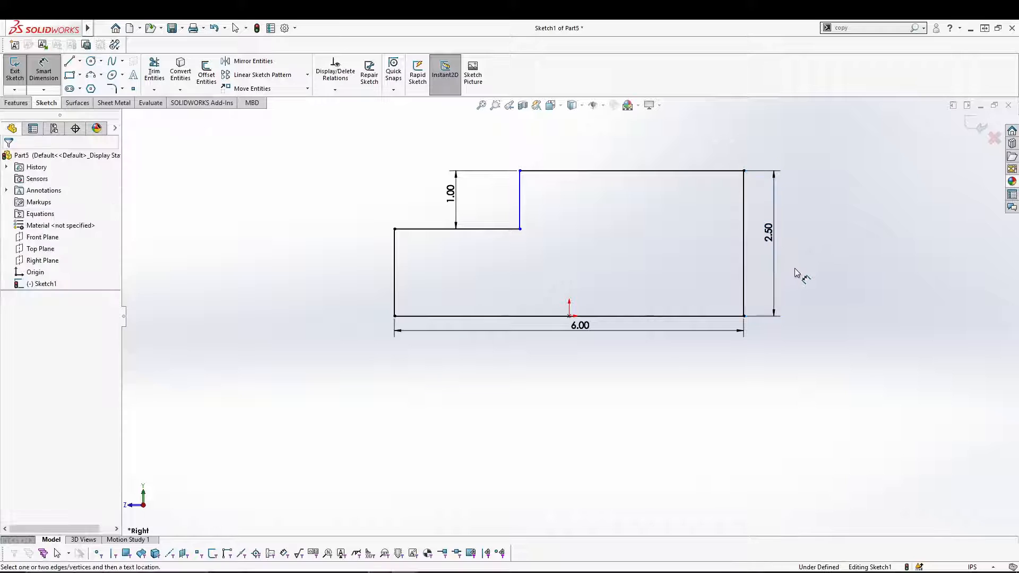
- Dimension the width of the profile's upper section to 4 in and finish the sketch
{"action": "left_click", "coordinate": [520, 200]}
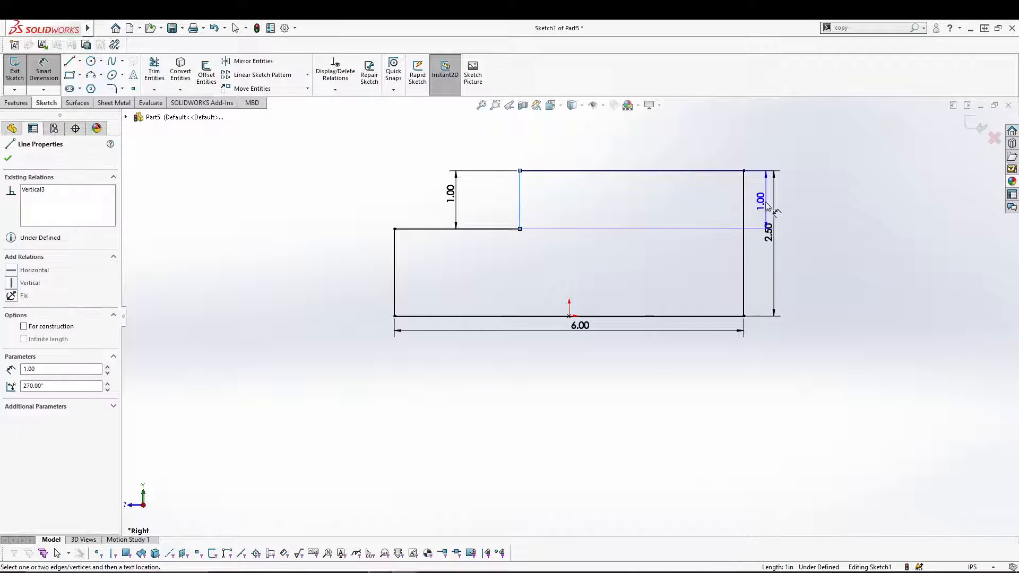
{"action": "left_click", "coordinate": [743, 192]}
{"action": "left_click", "coordinate": [667, 145]}
{"action": "type", "text": "4"}
{"action": "key", "text": "Return"}
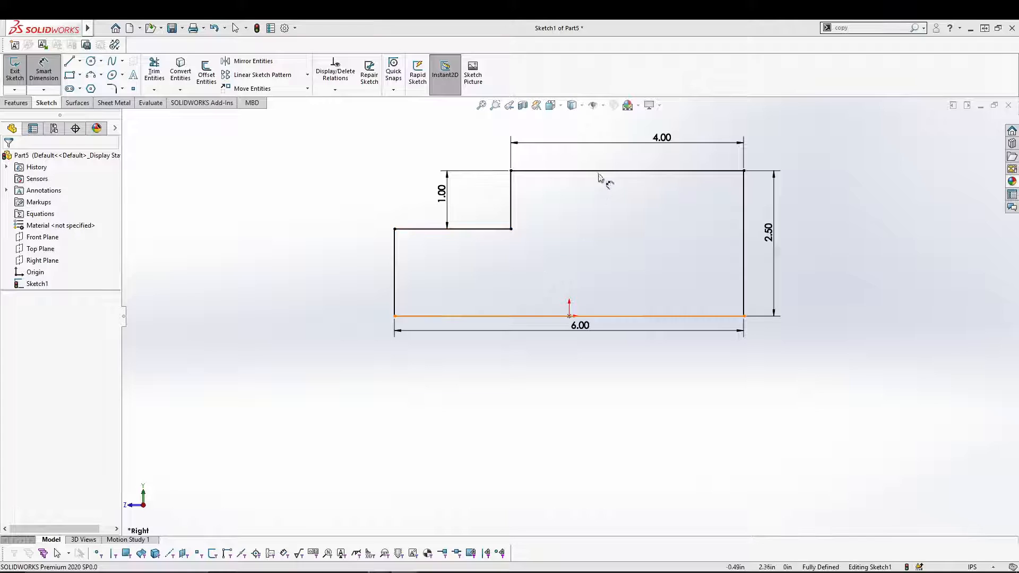
{"action": "left_click", "coordinate": [14, 85]}
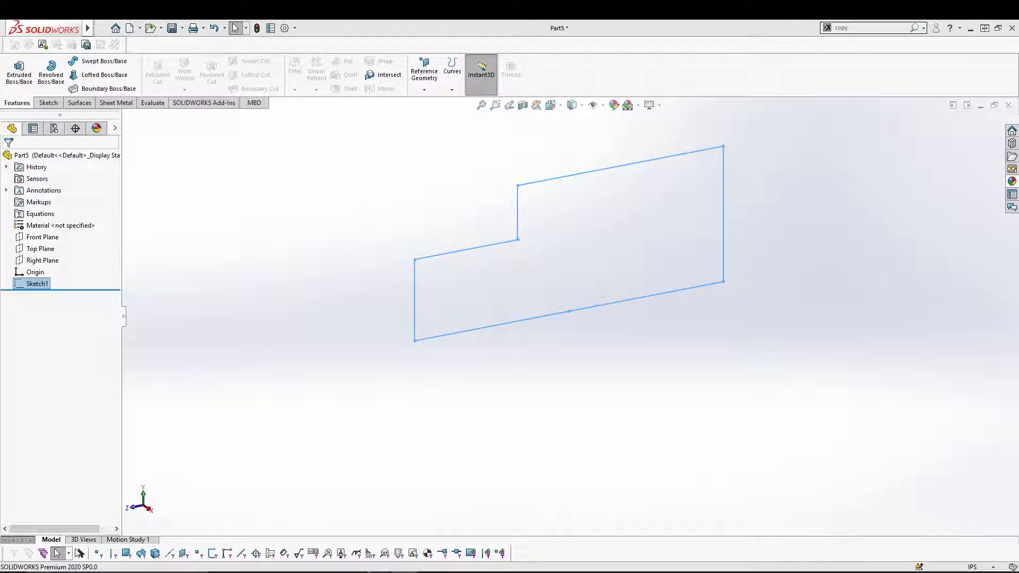
- Extrude the stepped profile as a Mid Plane boss with a depth of 12 in
{"action": "left_click", "coordinate": [19, 71]}
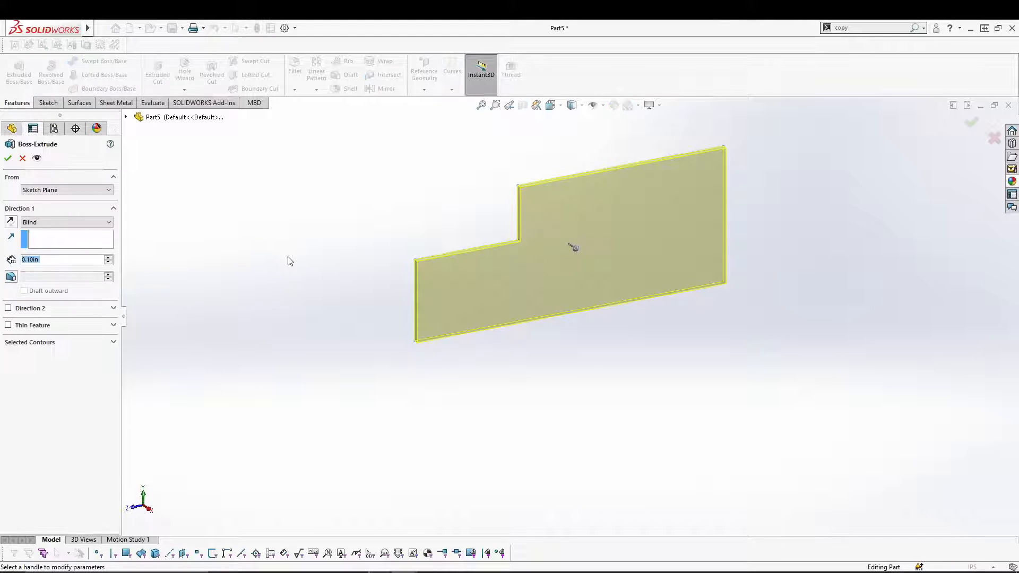
{"action": "left_click", "coordinate": [64, 222]}
{"action": "left_click", "coordinate": [68, 269]}
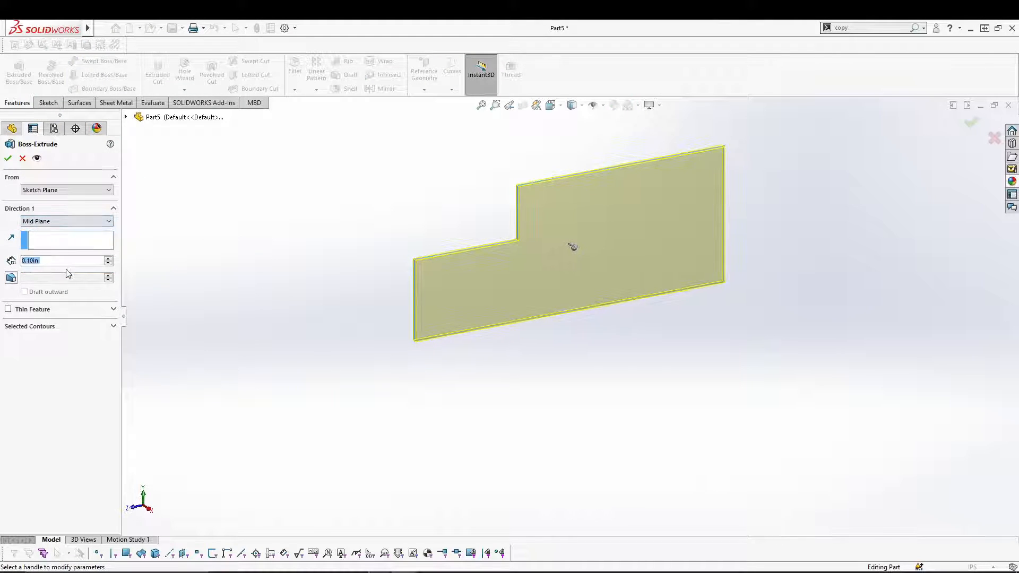
{"action": "type", "text": "12"}
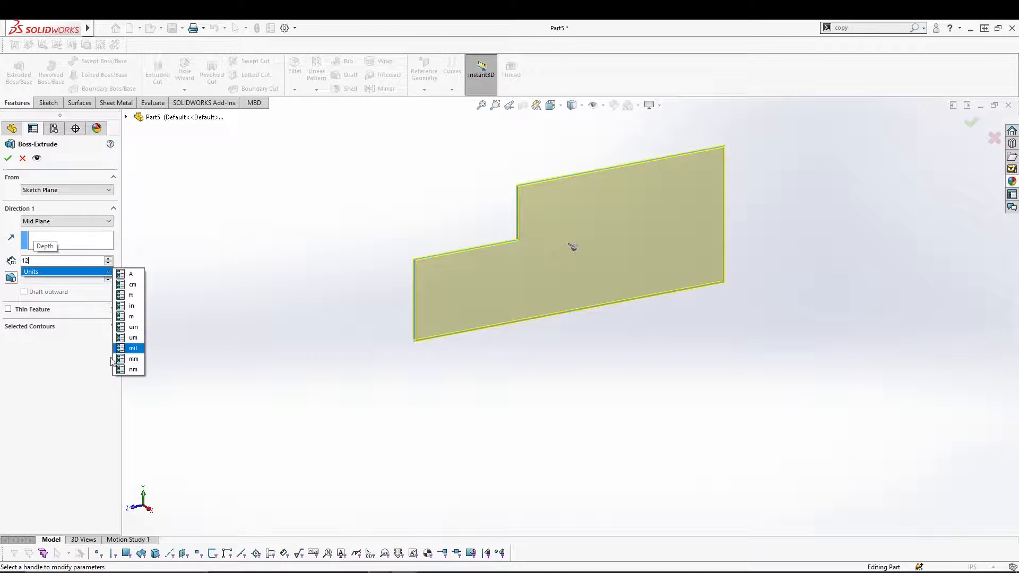
{"action": "left_click", "coordinate": [8, 158]}
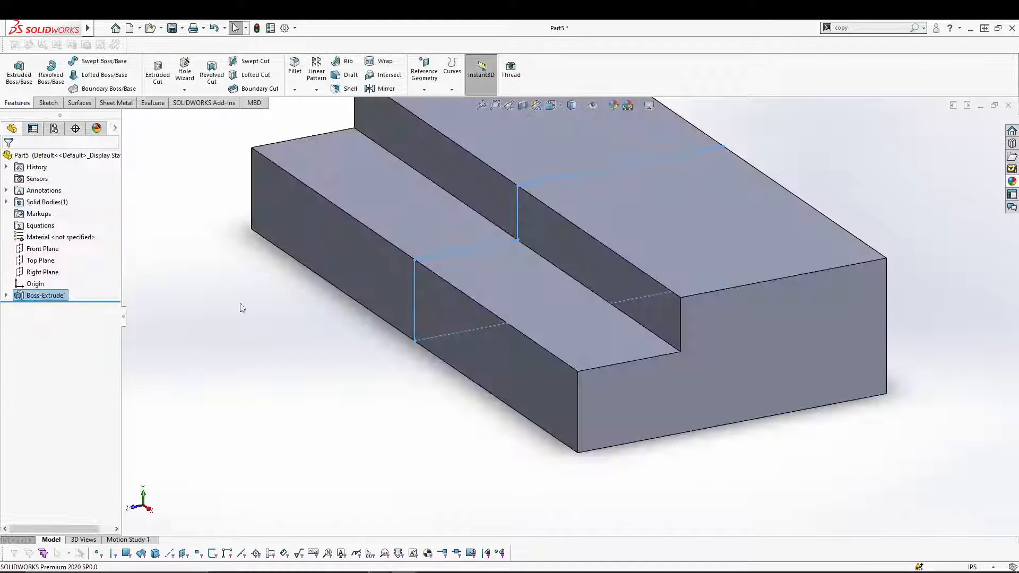
- Start a sketch on the stepped end face of the body and convert the face's outline into sketch entities
{"action": "mouse_move", "coordinate": [288, 348]}
{"action": "middle_mouse_down"}
{"action": "mouse_move", "coordinate": [287, 312]}
{"action": "mouse_move", "coordinate": [299, 342]}
{"action": "mouse_move", "coordinate": [300, 327]}
{"action": "middle_mouse_up"}
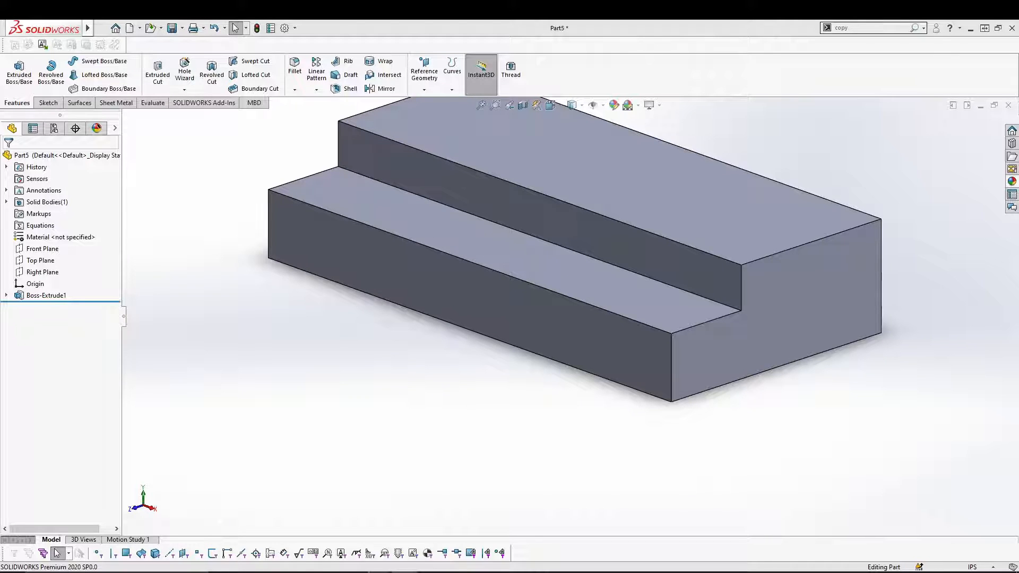
{"action": "left_click", "coordinate": [800, 302]}
{"action": "left_click", "coordinate": [847, 269]}
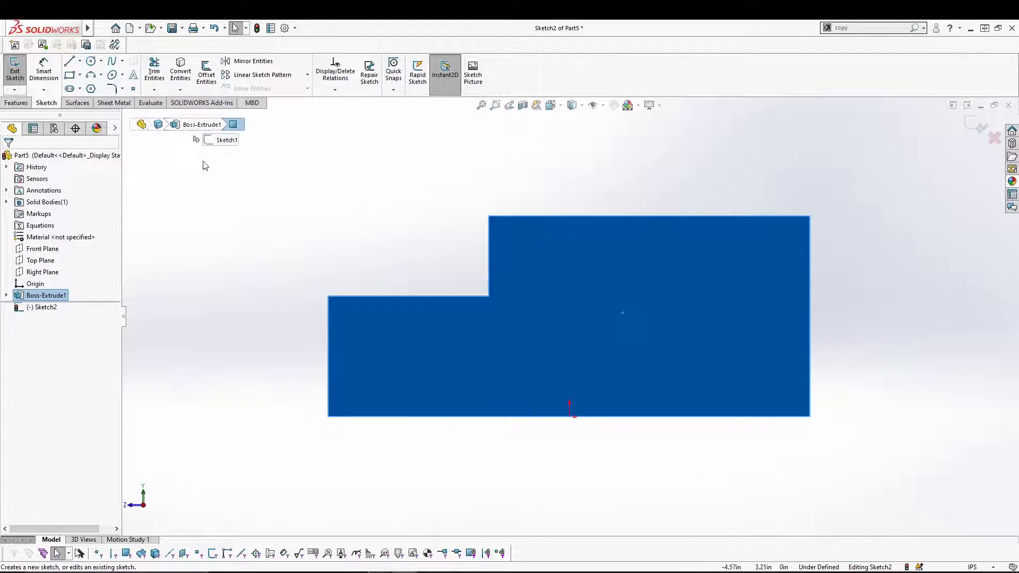
{"action": "left_click", "coordinate": [180, 72]}
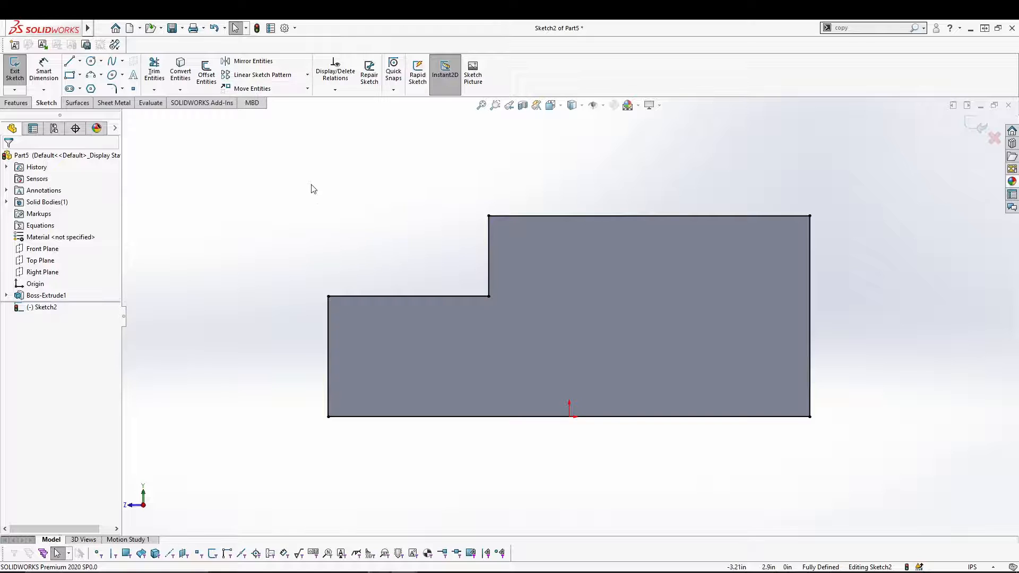
- Draw a slanted line from the bottom corner of the tall side up to the top edge of the profile
{"action": "left_click", "coordinate": [70, 62]}
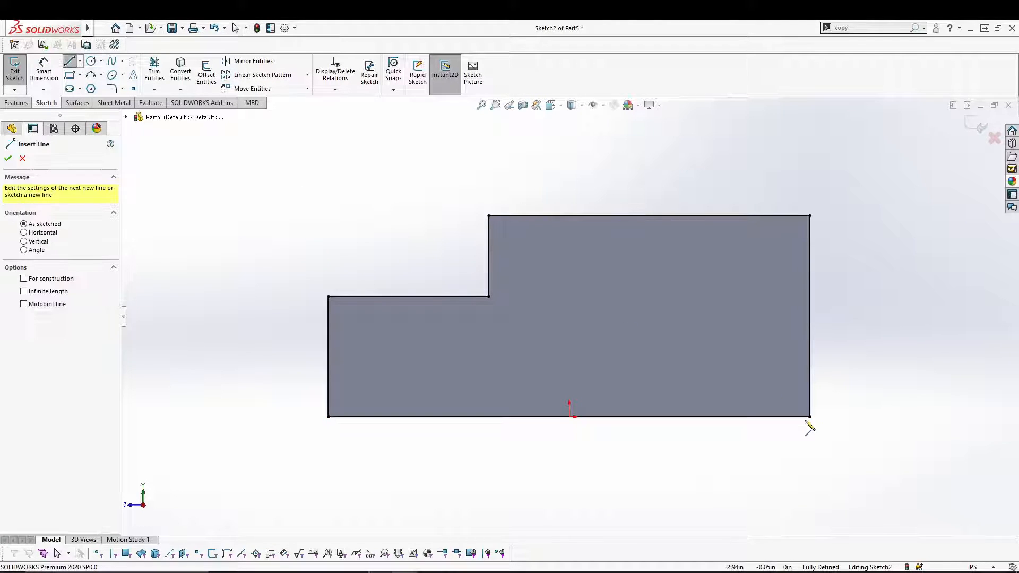
{"action": "left_click", "coordinate": [810, 417]}
{"action": "left_click", "coordinate": [749, 216]}
{"action": "key", "text": "Escape"}
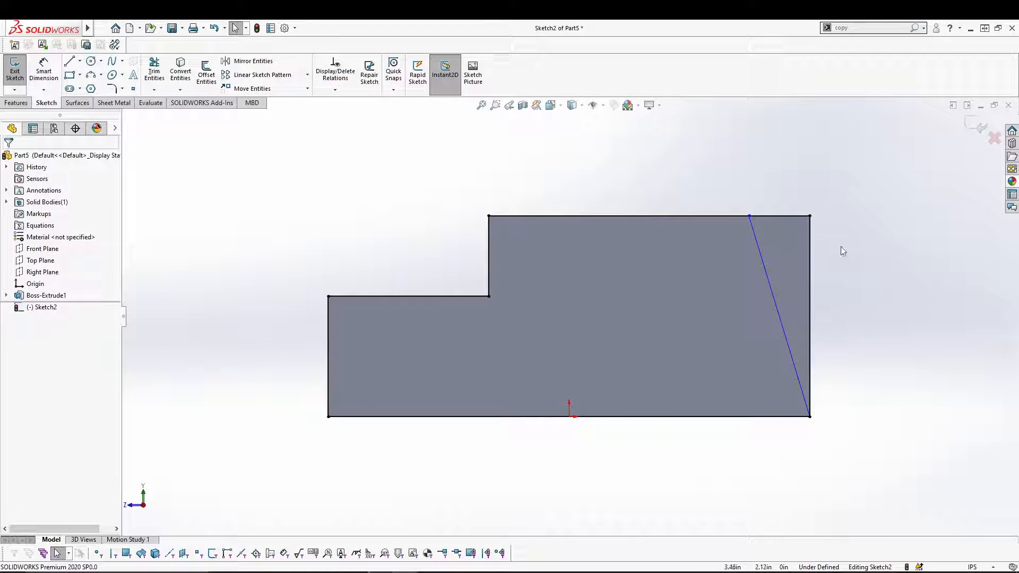
- Dimension the angle between the slanted line and the profile's bottom edge to 75°
{"action": "right_click", "coordinate": [747, 176]}
{"action": "left_click", "coordinate": [853, 160]}
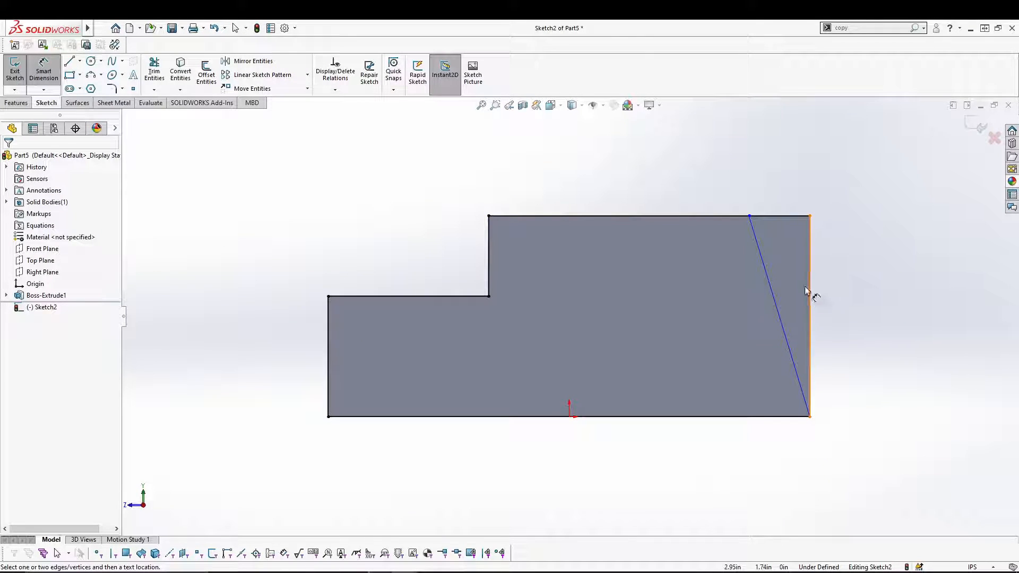
{"action": "left_click", "coordinate": [773, 296]}
{"action": "left_click", "coordinate": [724, 417]}
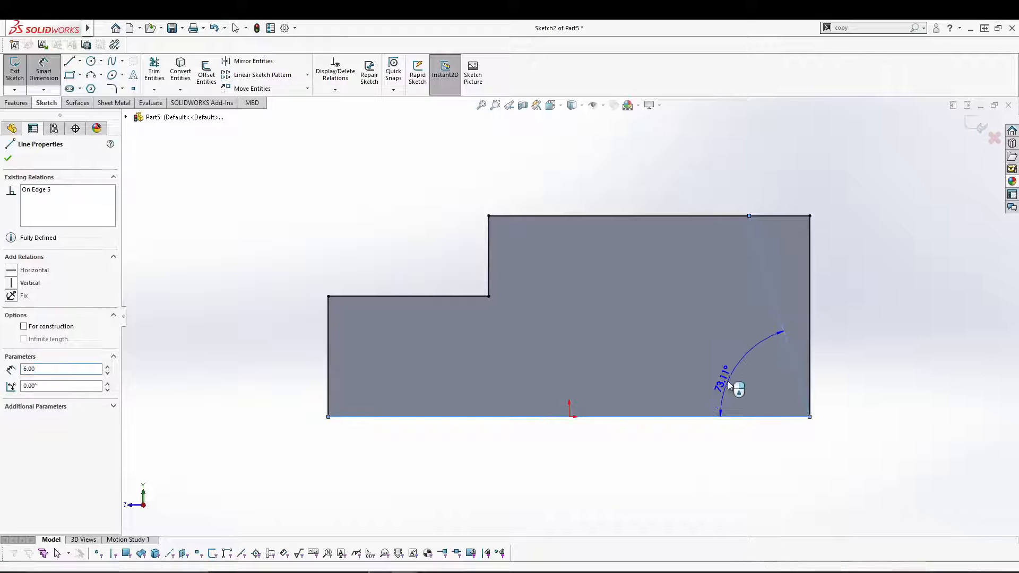
{"action": "left_click", "coordinate": [728, 382]}
{"action": "type", "text": "75"}
{"action": "key", "text": "Return"}
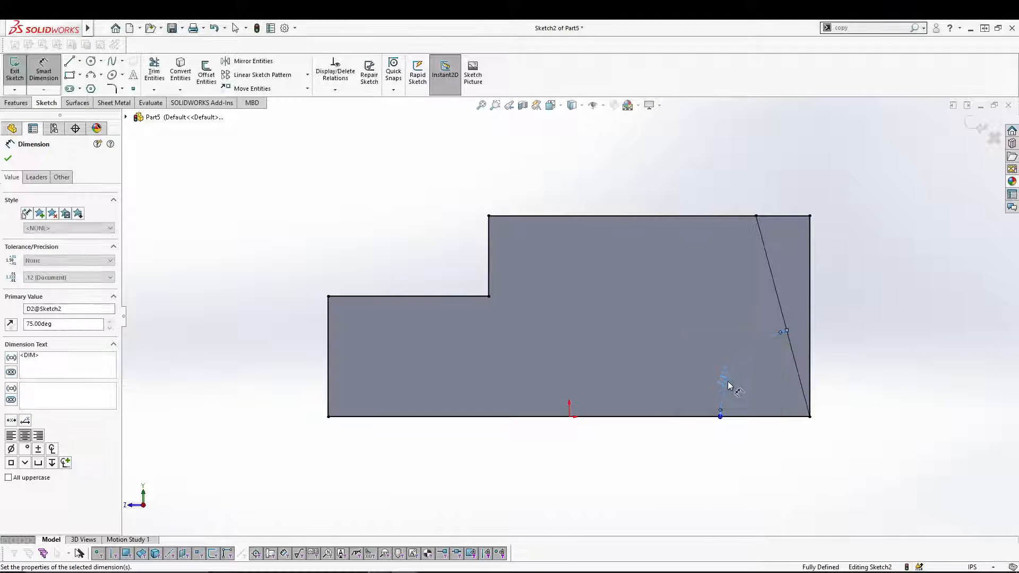
- Trim the vertical and top segments outside the 75° line and finish the sketch
{"action": "left_click", "coordinate": [153, 71]}
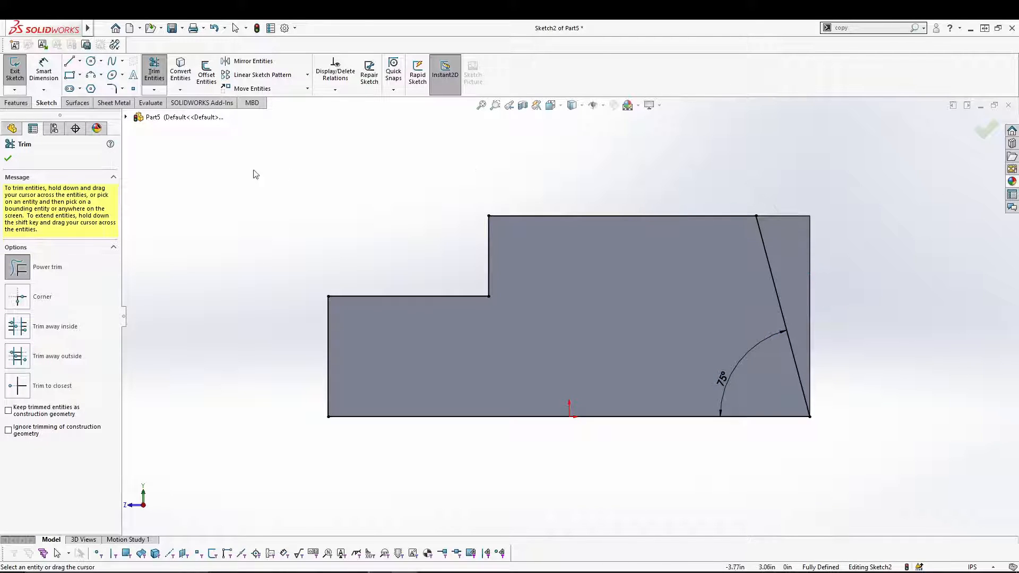
{"action": "left_click", "coordinate": [8, 159]}
{"action": "left_click", "coordinate": [15, 69]}
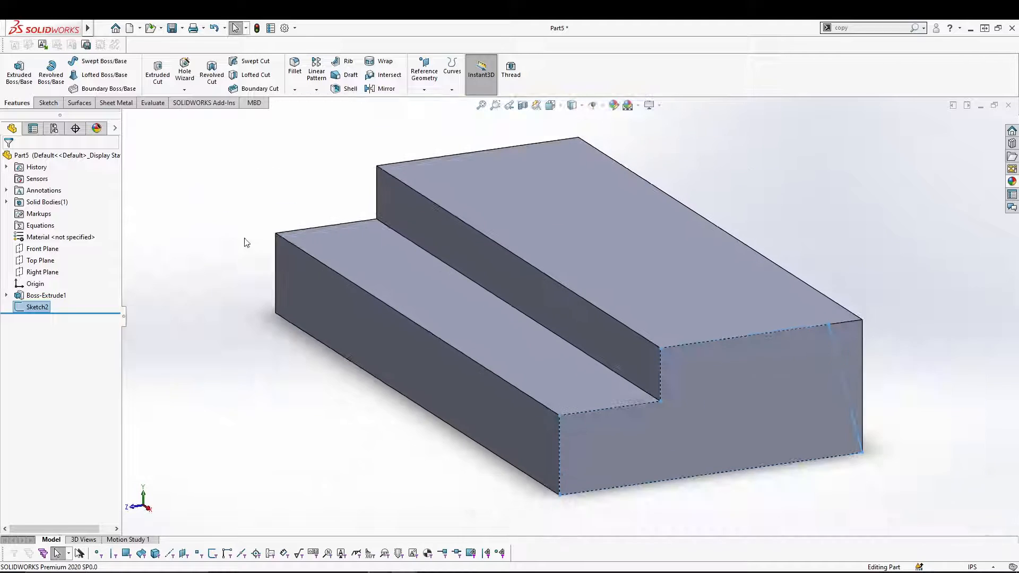
- Extrude the 75° profile outward from the end face as a Blind boss with a depth of 4 in
{"action": "left_click", "coordinate": [19, 70]}
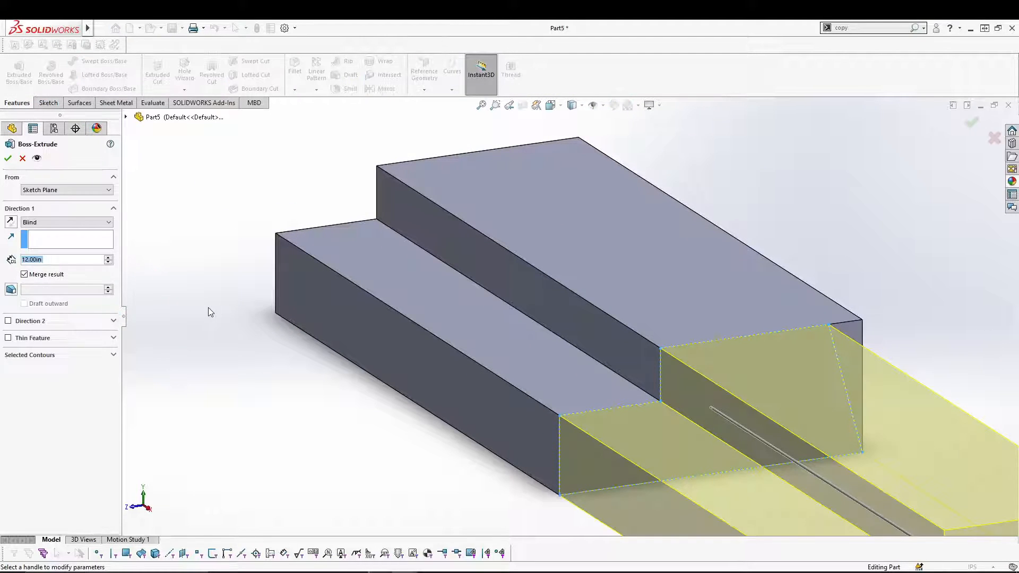
{"action": "type", "text": "4"}
{"action": "left_click", "coordinate": [8, 158]}
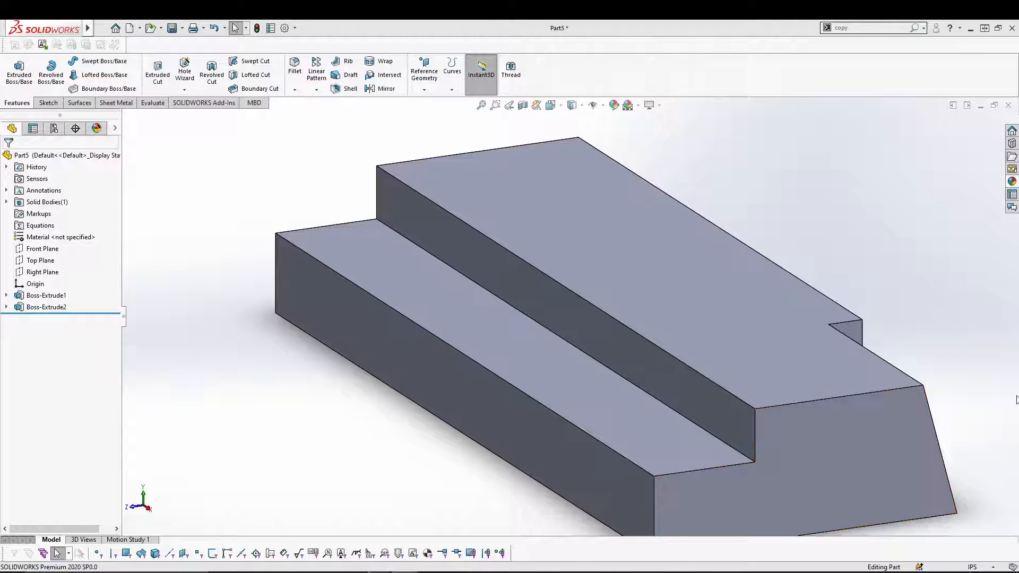
- Start a sketch on the end face of the 75° section and convert the face's outline into sketch entities
{"action": "left_click", "coordinate": [849, 475]}
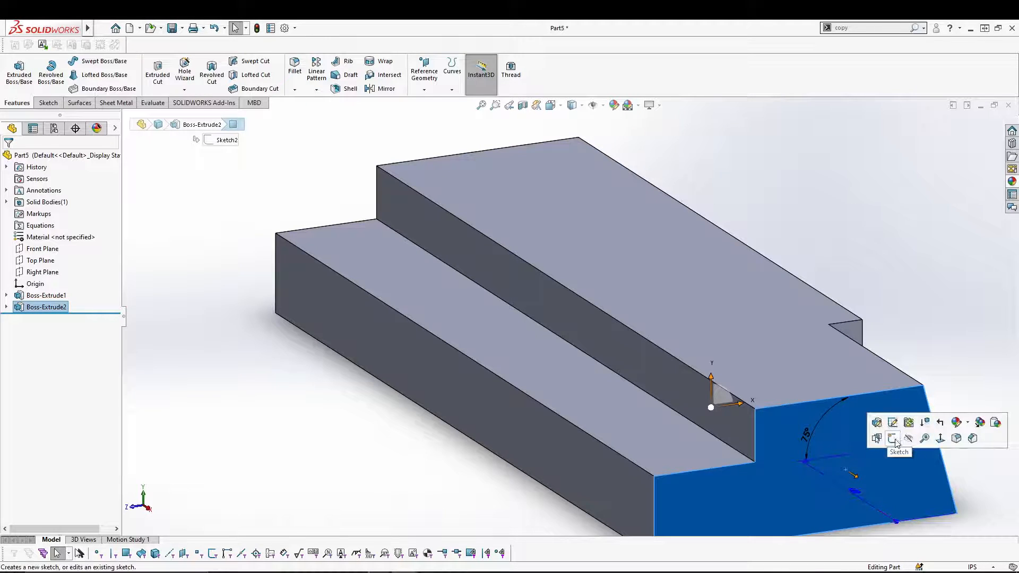
{"action": "left_click", "coordinate": [893, 440]}
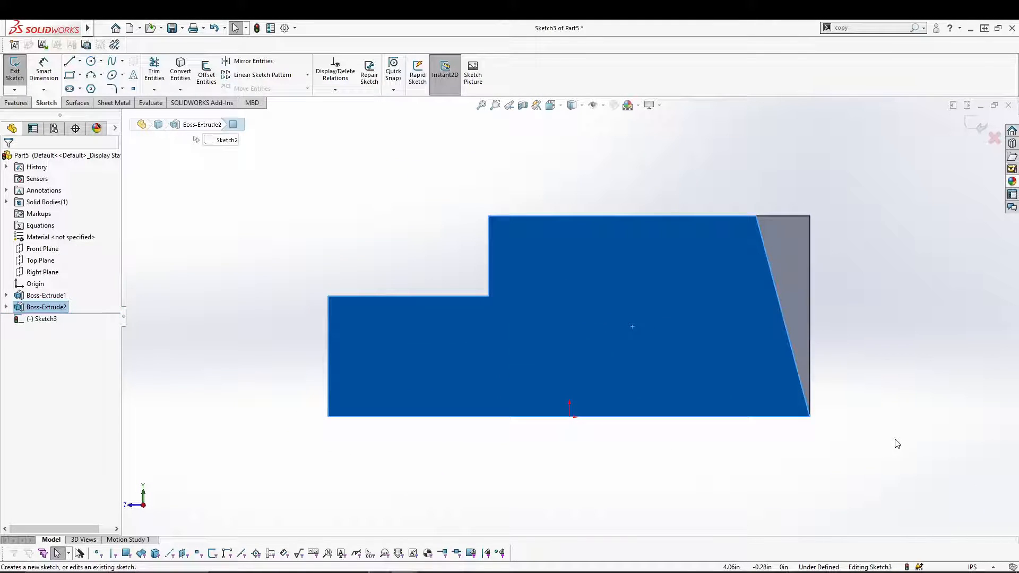
{"action": "left_click", "coordinate": [185, 80]}
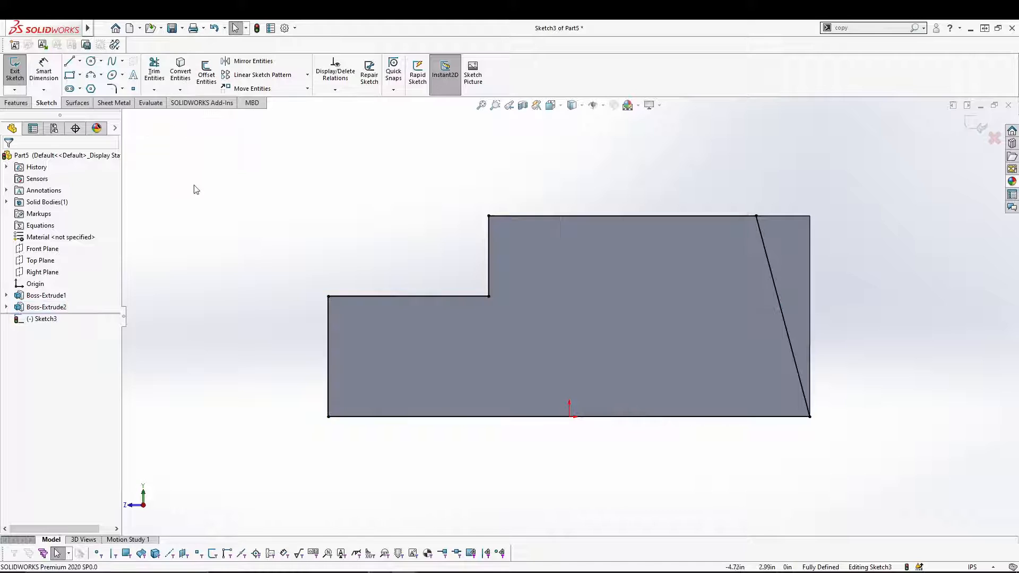
- Draw a more steeply slanted-in line from the profile's bottom corner at the sloped side up to the top edge
{"action": "left_click", "coordinate": [70, 62]}
{"action": "left_click", "coordinate": [809, 416]}
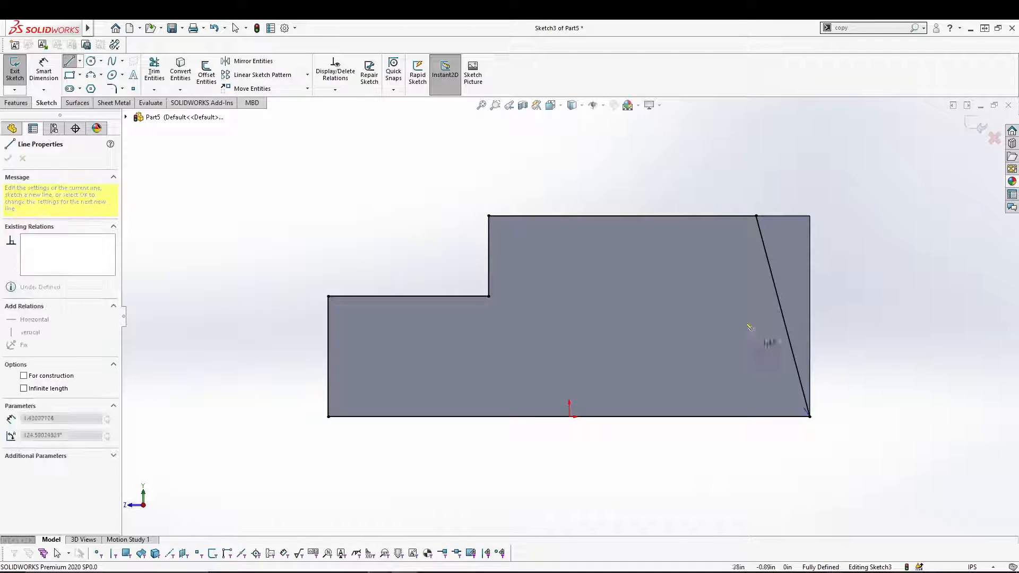
{"action": "left_click", "coordinate": [711, 217]}
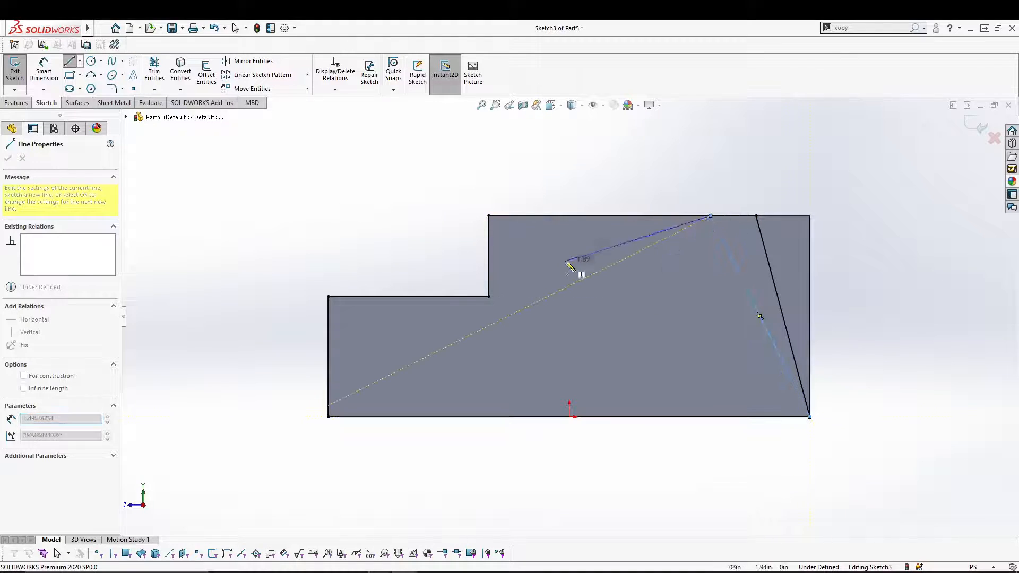
{"action": "key", "text": "Escape"}
- Dimension the angle between the new slanted line and the bottom edge to 60°
{"action": "right_click", "coordinate": [678, 215]}
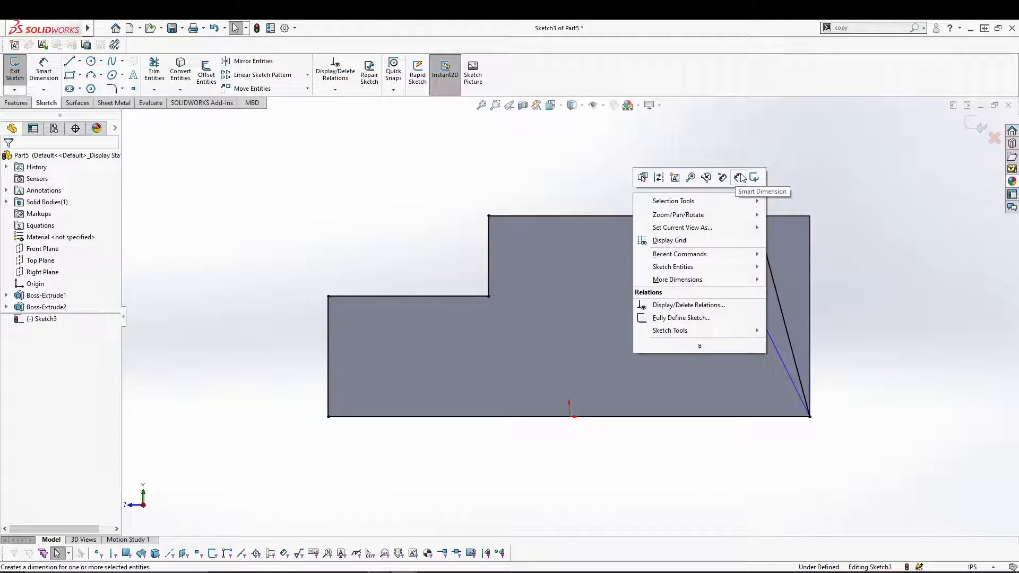
{"action": "left_click", "coordinate": [722, 177]}
{"action": "left_click", "coordinate": [752, 300]}
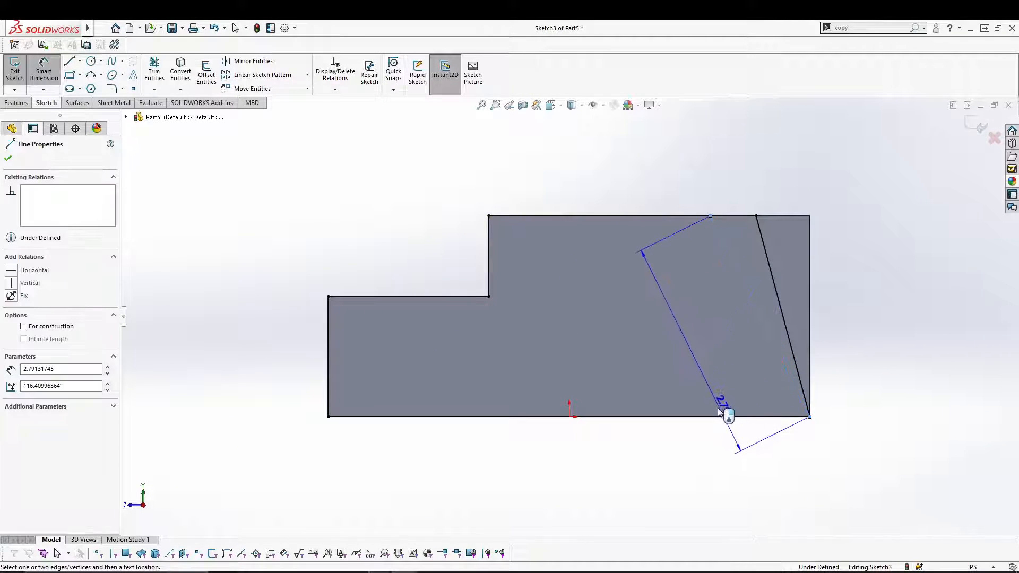
{"action": "left_click", "coordinate": [714, 416]}
{"action": "left_click", "coordinate": [714, 383]}
{"action": "type", "text": "60"}
{"action": "key", "text": "Return"}
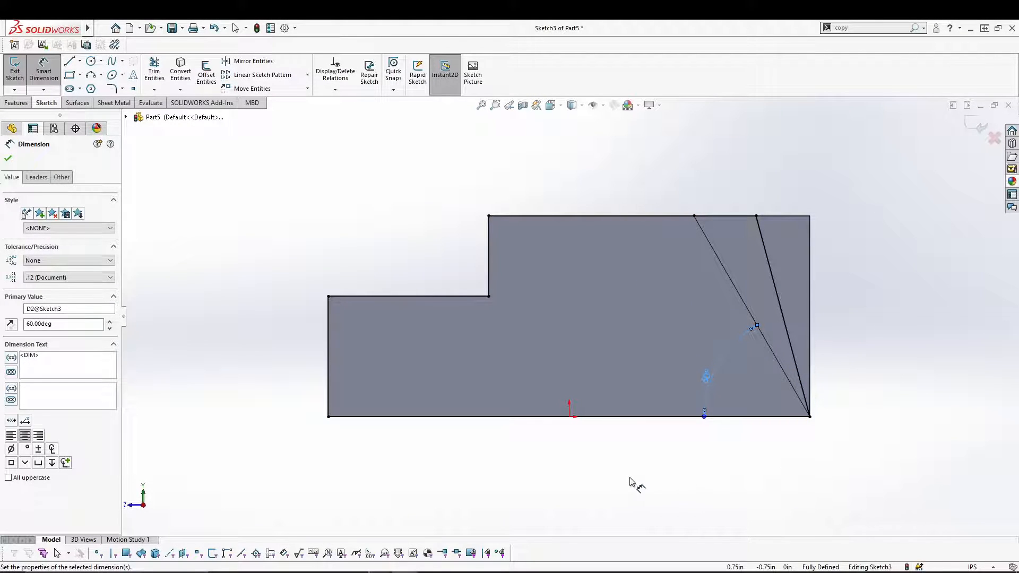
{"action": "left_click", "coordinate": [632, 483]}
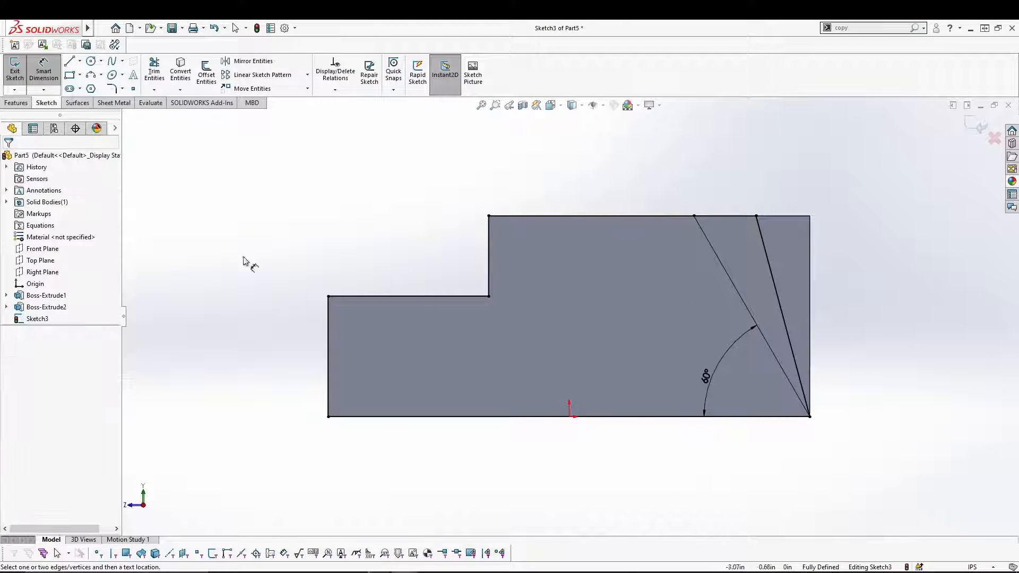
- Trim the outline outside the 60° line and extrude the remaining profile as a Blind boss with a depth of 4 in
{"action": "left_click", "coordinate": [154, 75]}
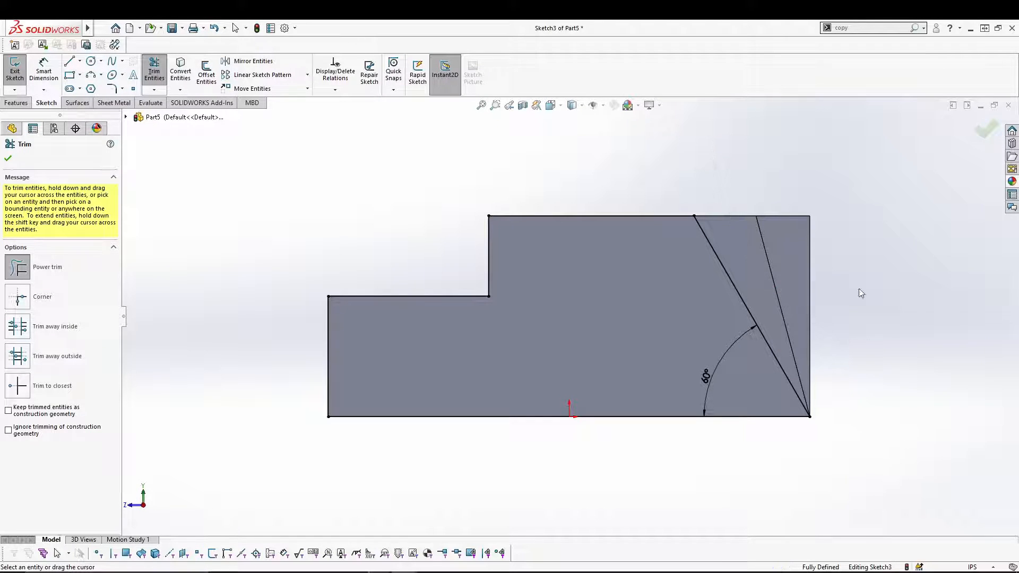
{"action": "left_click", "coordinate": [8, 158]}
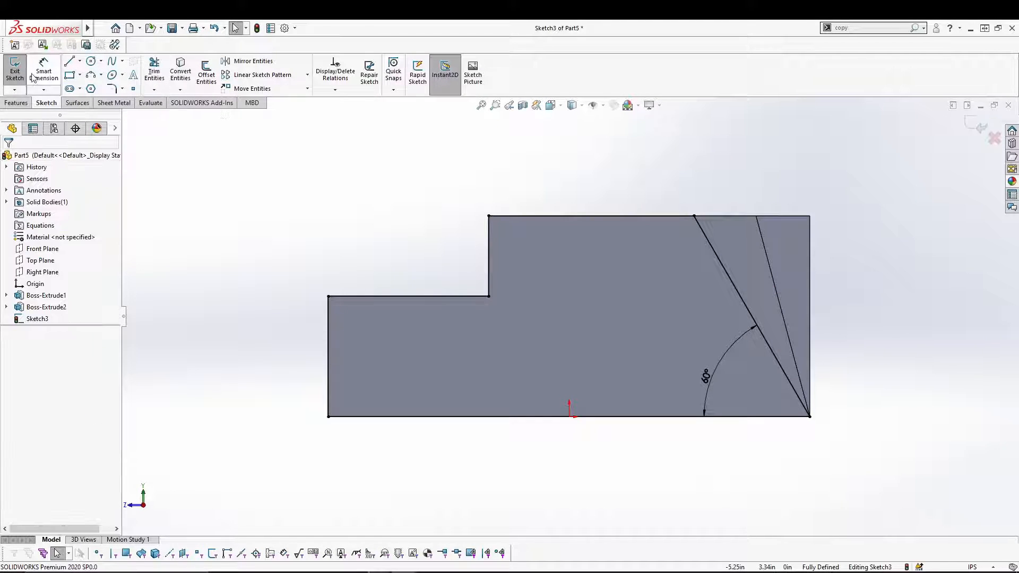
{"action": "left_click", "coordinate": [14, 69]}
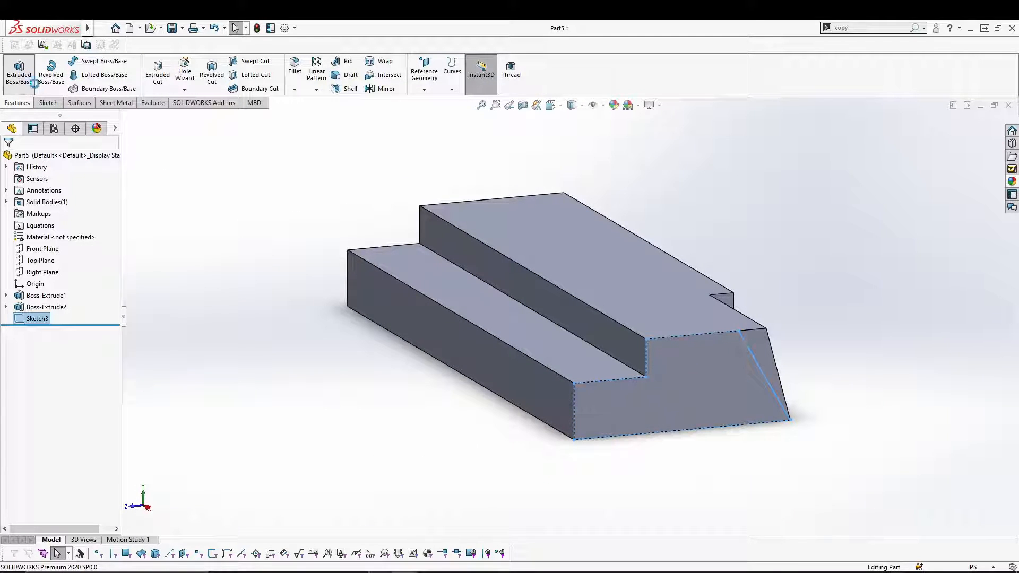
{"action": "left_click", "coordinate": [34, 83]}
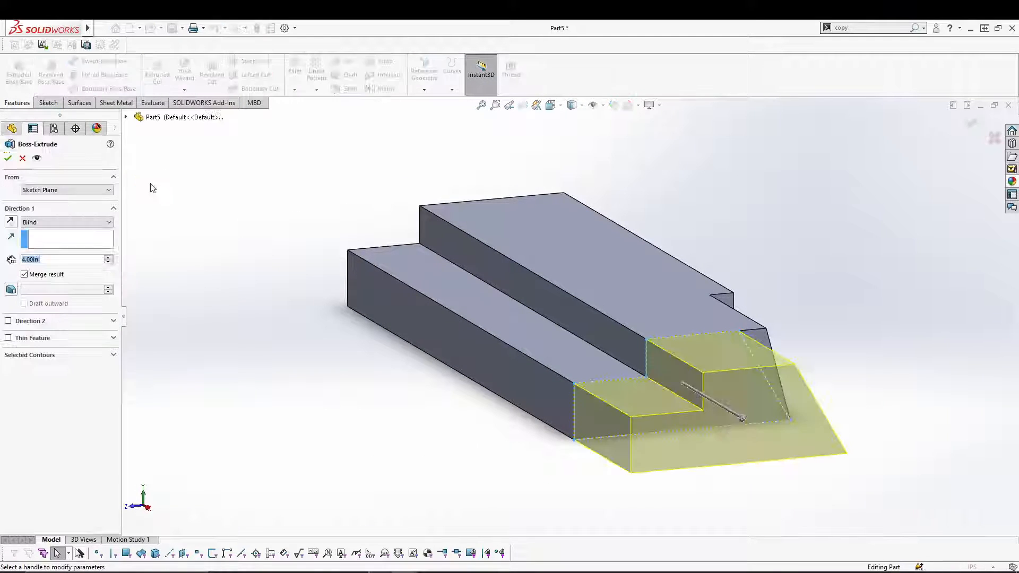
{"action": "key", "text": "Return"}
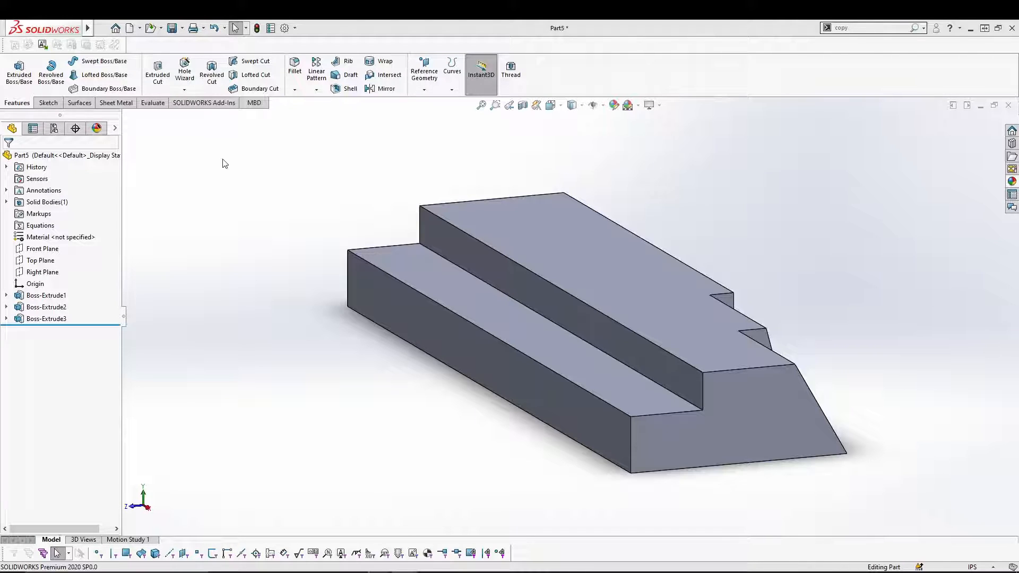
- Start a sketch on the end face of the 60° section and convert its outline into sketch entities
{"action": "left_click", "coordinate": [773, 412]}
{"action": "left_click", "coordinate": [814, 374]}
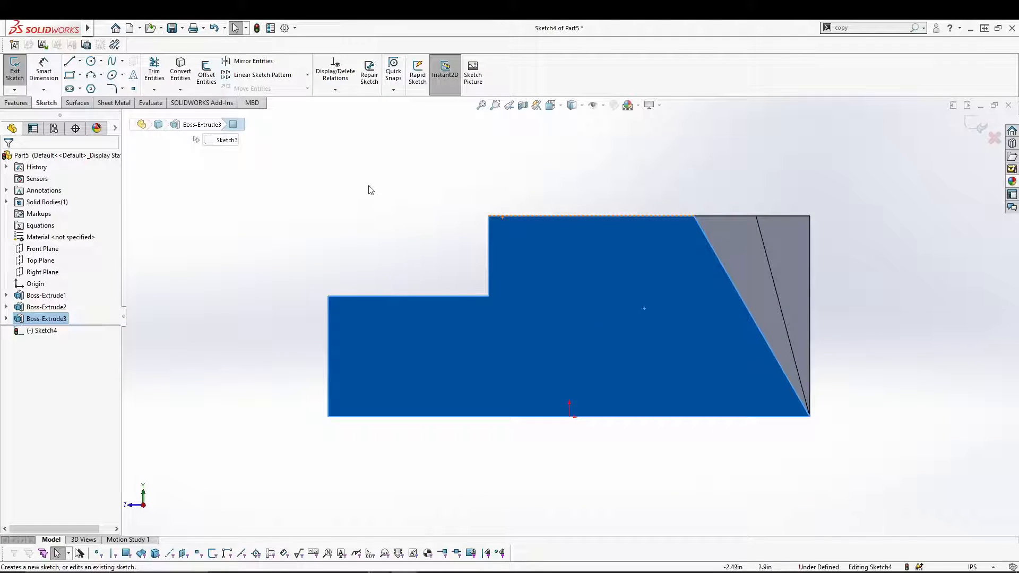
{"action": "left_click", "coordinate": [179, 74]}
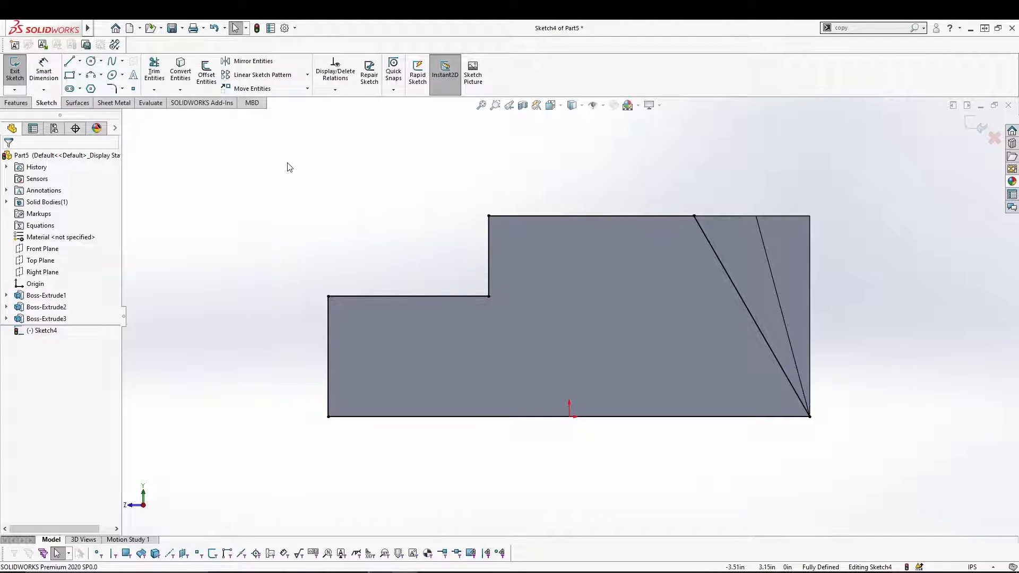
- Draw a three-point arc bulging outward between the top and bottom ends of the 60° line
{"action": "left_click", "coordinate": [91, 75]}
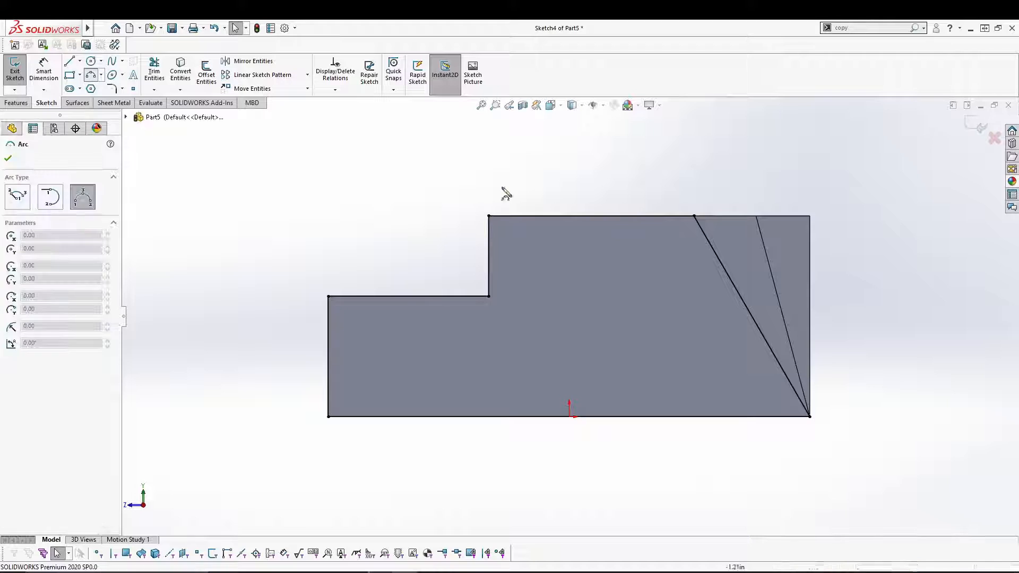
{"action": "left_click", "coordinate": [694, 216]}
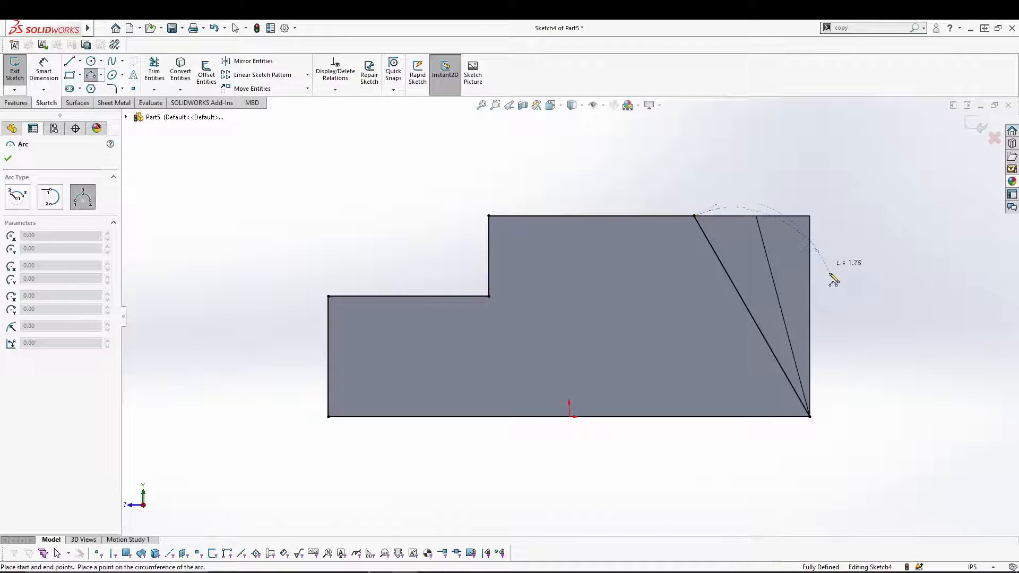
{"action": "left_click", "coordinate": [809, 417]}
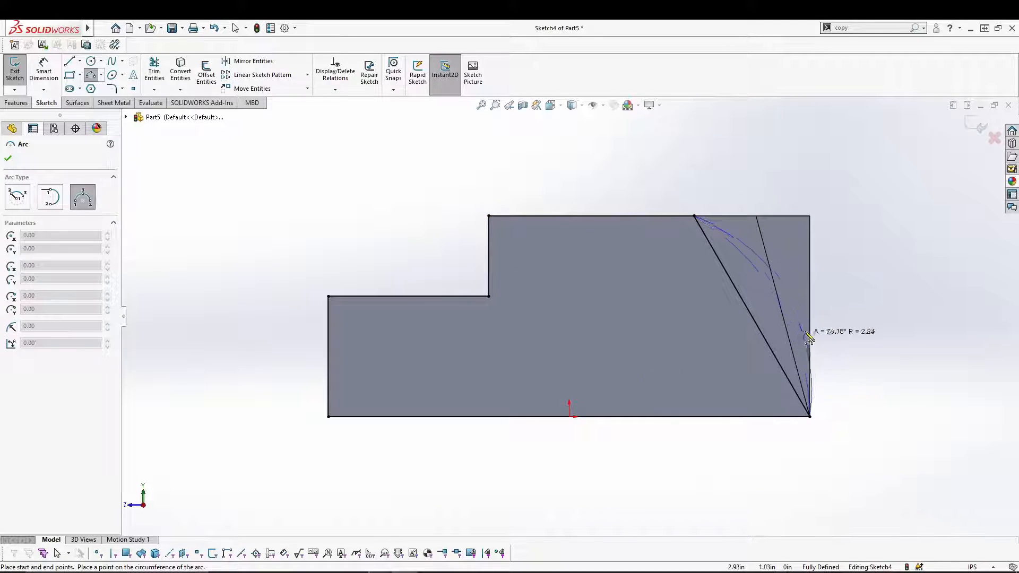
{"action": "left_click", "coordinate": [824, 274]}
{"action": "key", "text": "Escape"}
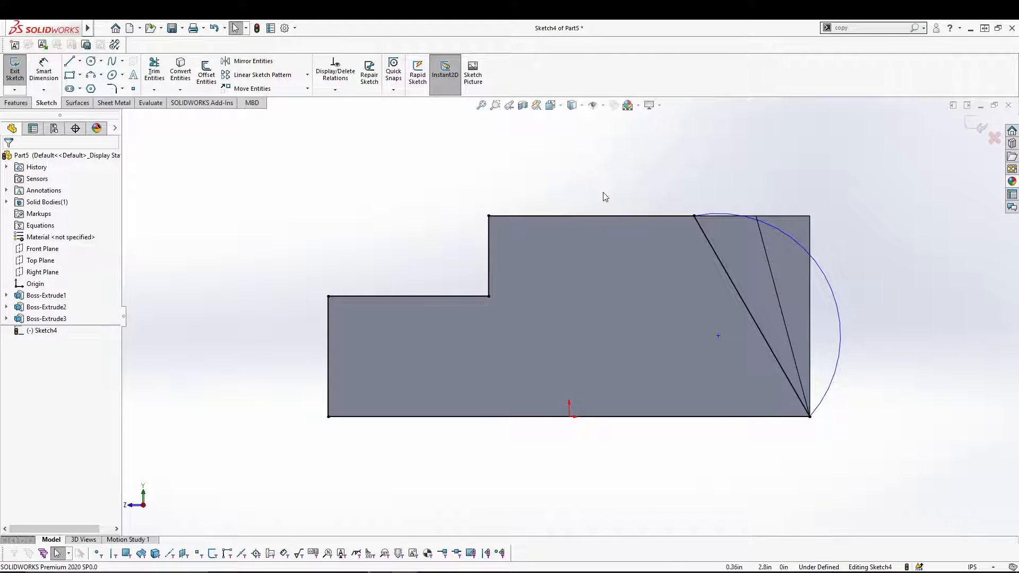
- Make the arc tangent to the vertical edge of the first section's tall side
{"action": "left_click", "coordinate": [824, 271]}
{"action": "left_click", "coordinate": [809, 233], "text": "ctrl"}
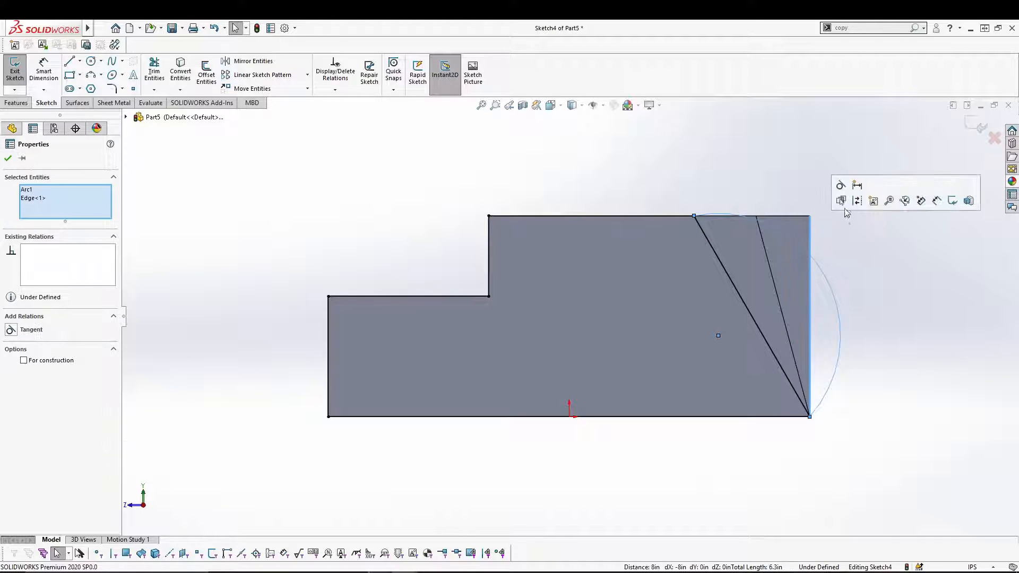
{"action": "left_click", "coordinate": [844, 202]}
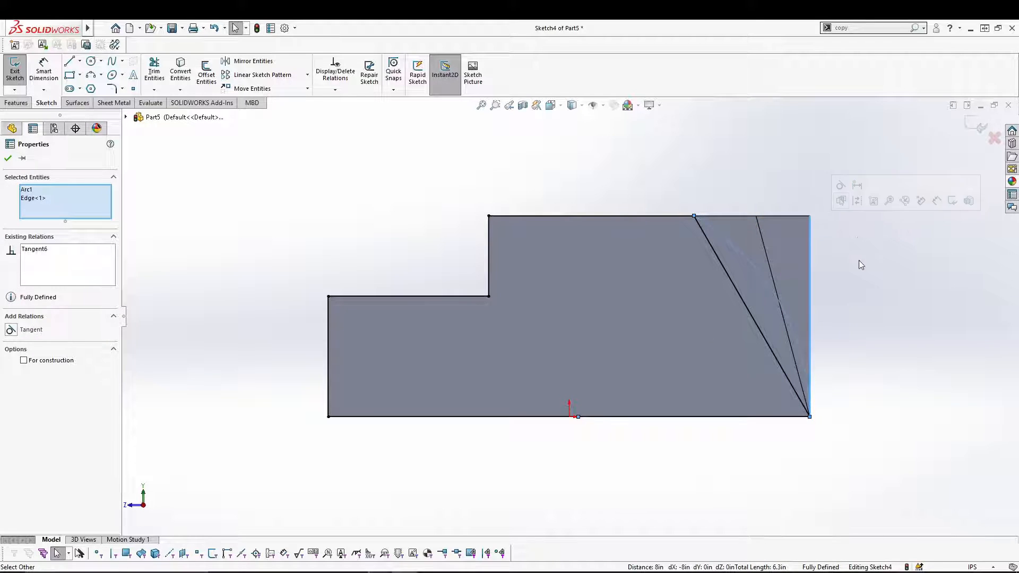
- Try to make the arc tangent to the profile's top line, and undo the attempt
{"action": "left_click", "coordinate": [725, 238]}
{"action": "left_click", "coordinate": [669, 218]}
{"action": "left_click", "coordinate": [701, 225], "text": "ctrl"}
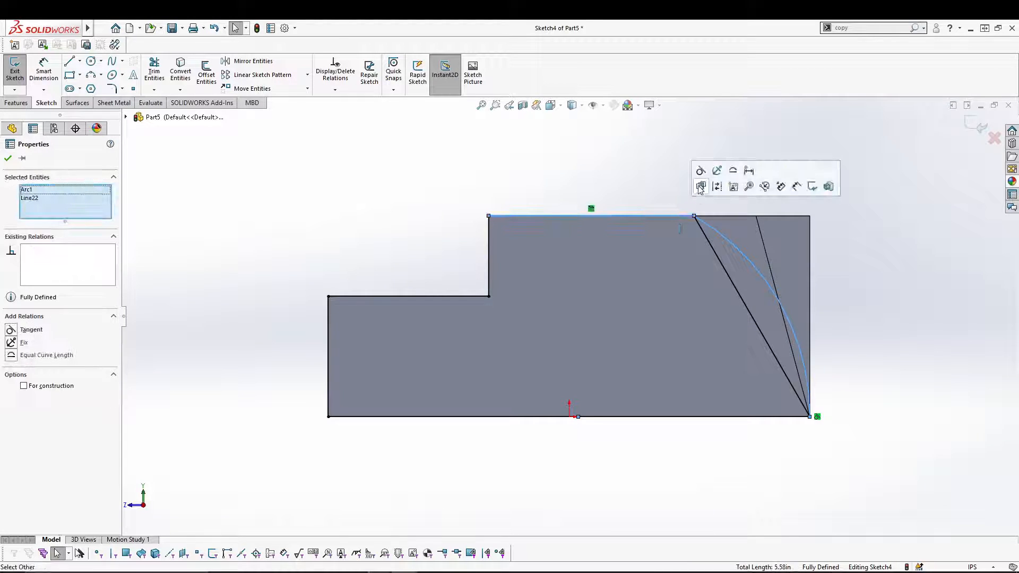
{"action": "left_click", "coordinate": [704, 182]}
{"action": "key", "text": "ctrl+z"}
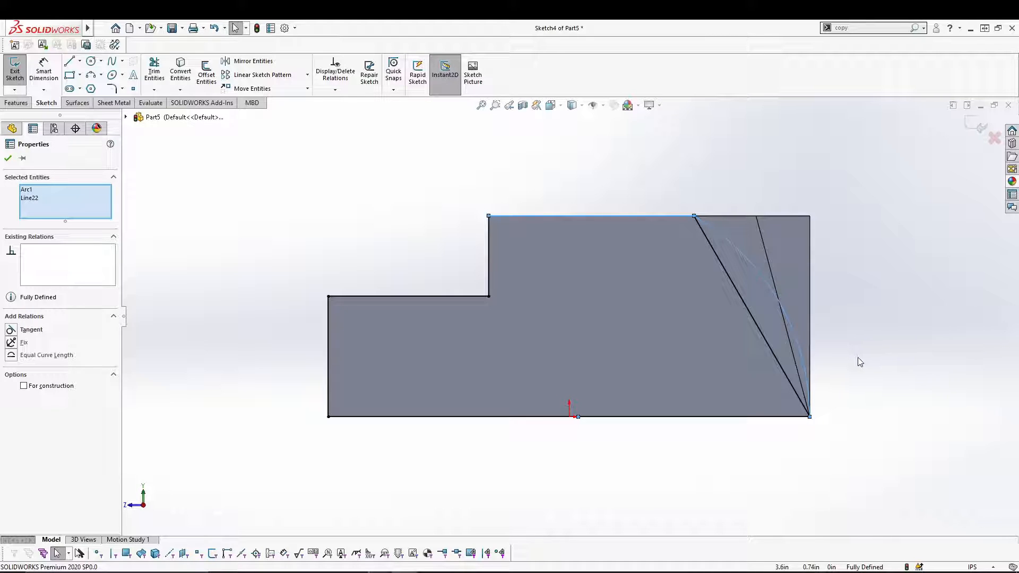
{"action": "left_click", "coordinate": [833, 422]}
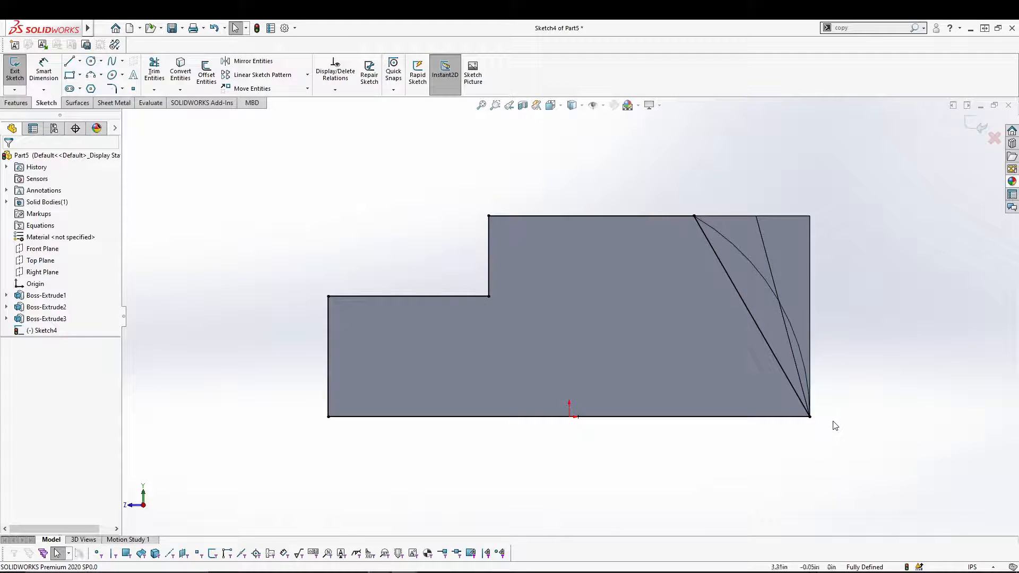
- Turn on the display of sketch relations and delete the tangent relation between the arc and the vertical edge
{"action": "left_click", "coordinate": [808, 385]}
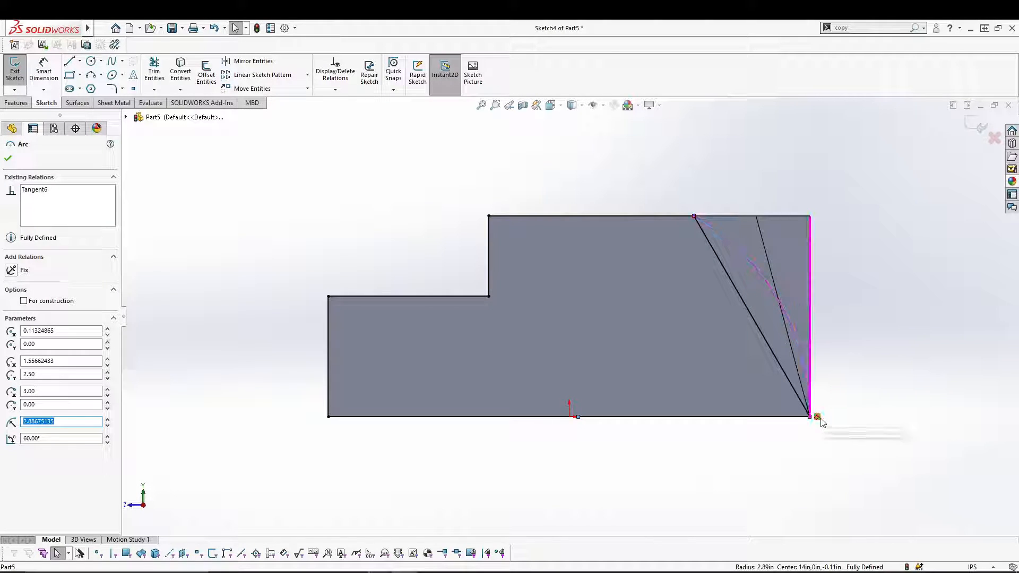
{"action": "right_click", "coordinate": [820, 421]}
{"action": "left_click", "coordinate": [813, 434]}
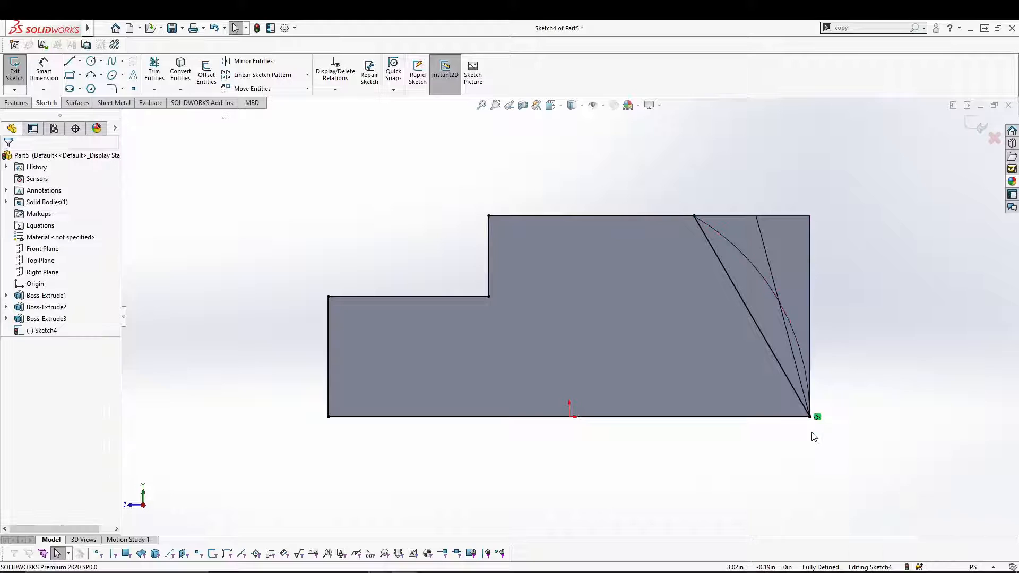
{"action": "left_click", "coordinate": [603, 105]}
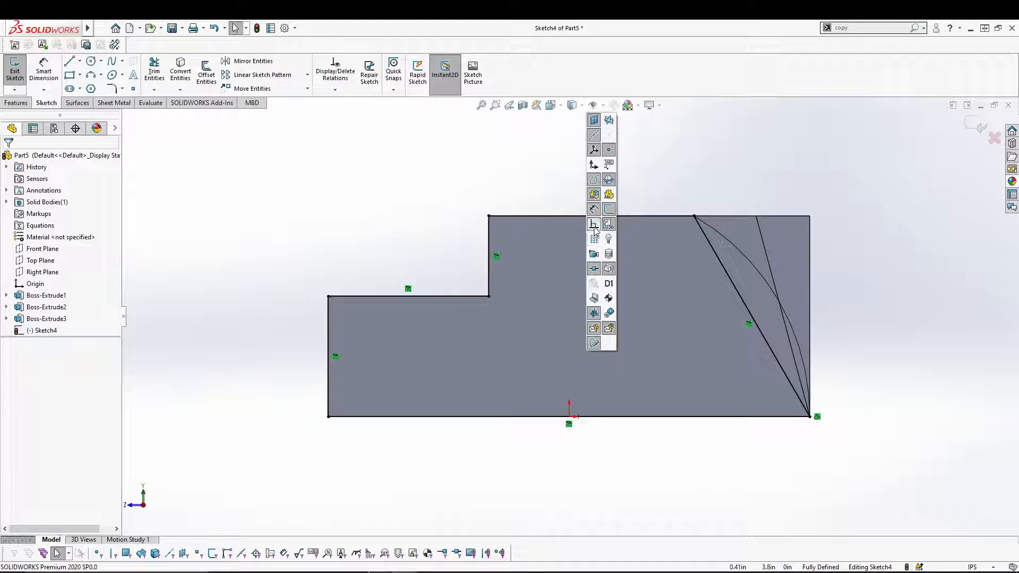
{"action": "left_click", "coordinate": [662, 185]}
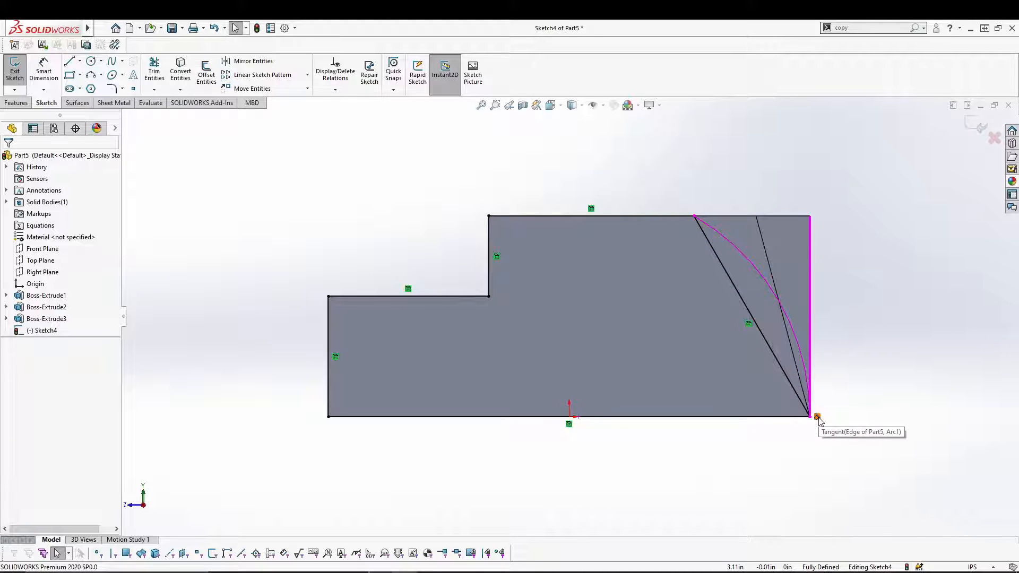
{"action": "right_click", "coordinate": [818, 419]}
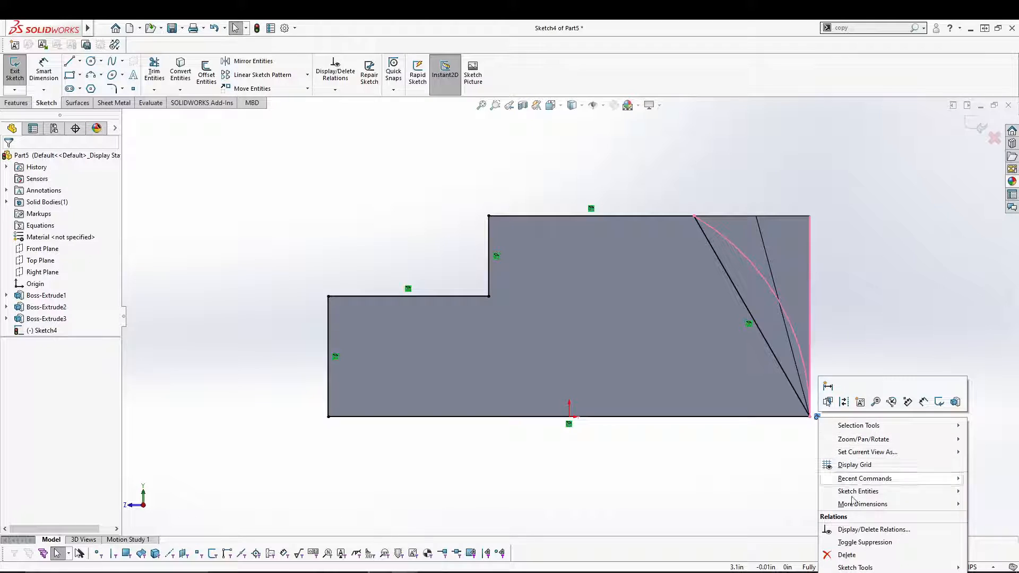
{"action": "left_click", "coordinate": [864, 553]}
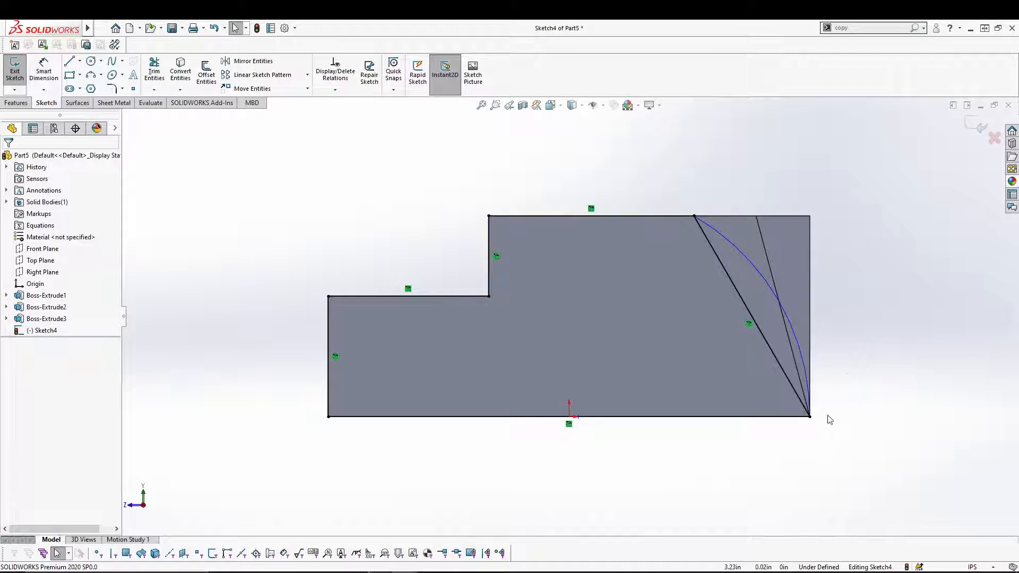
- Delete the arc that joins the top and bottom ends of the 60° line
{"action": "left_click", "coordinate": [813, 364]}
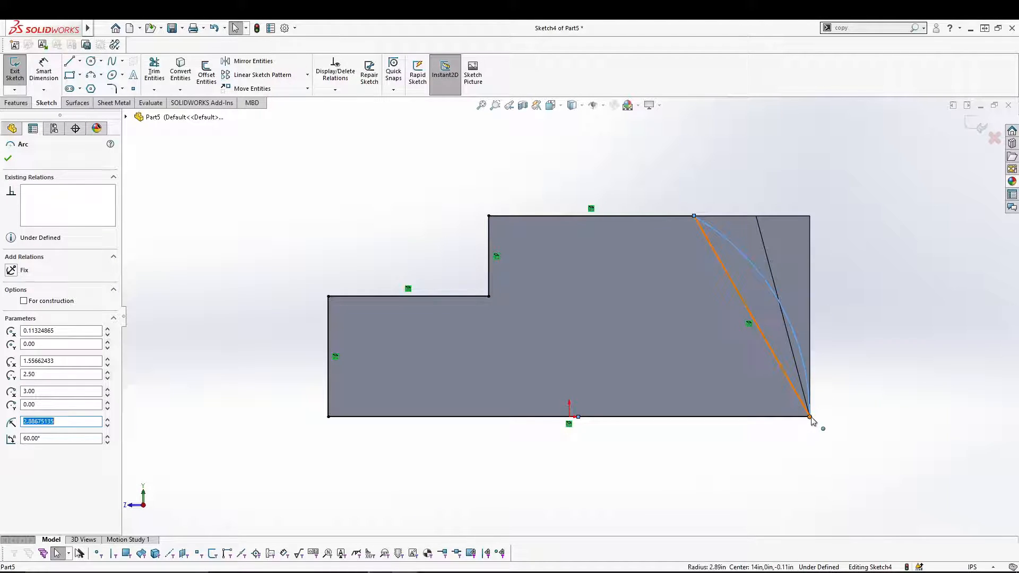
{"action": "left_click", "coordinate": [810, 418]}
{"action": "left_click", "coordinate": [817, 431]}
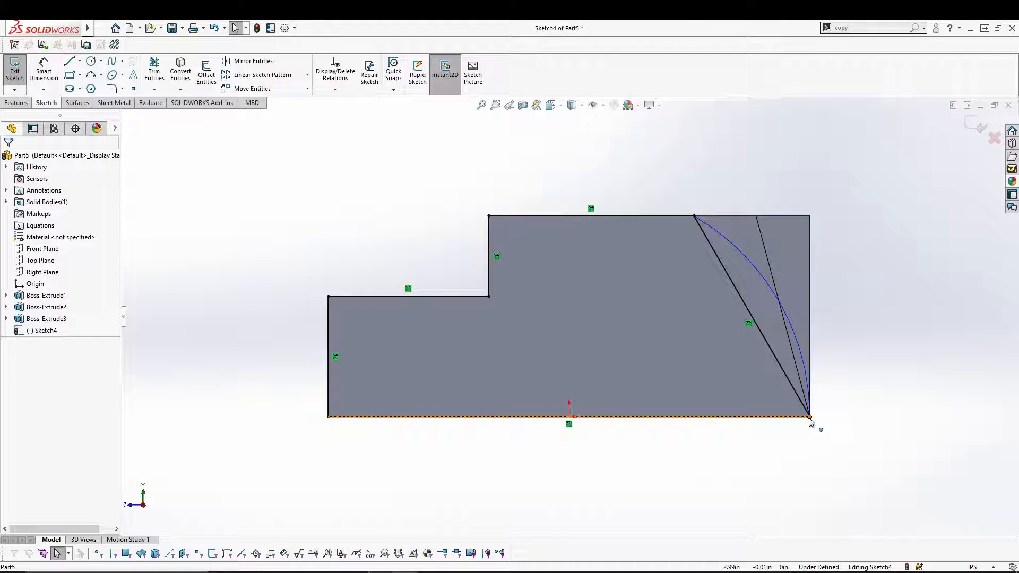
{"action": "left_click", "coordinate": [810, 417]}
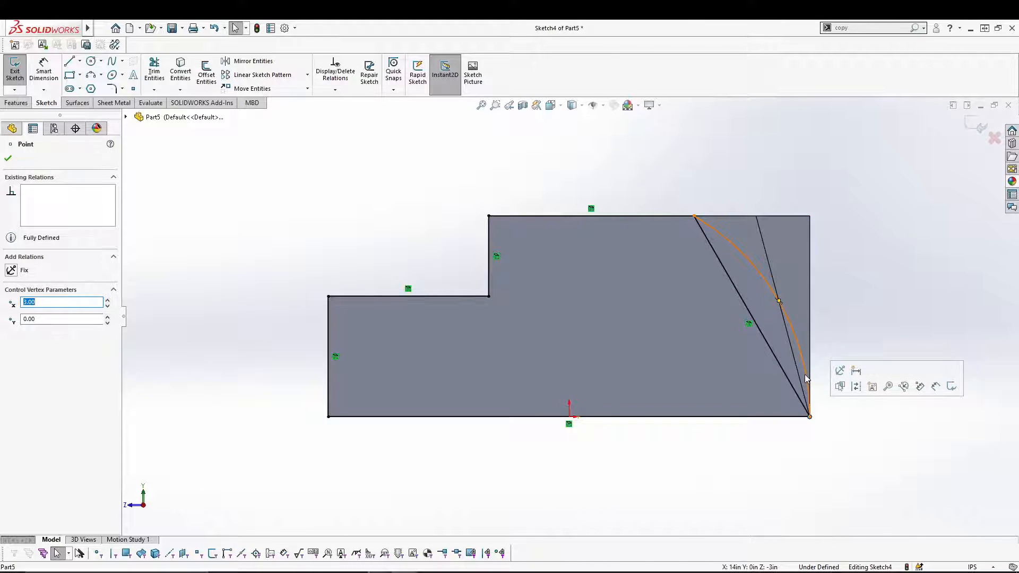
{"action": "left_click", "coordinate": [804, 374]}
{"action": "left_click", "coordinate": [808, 438]}
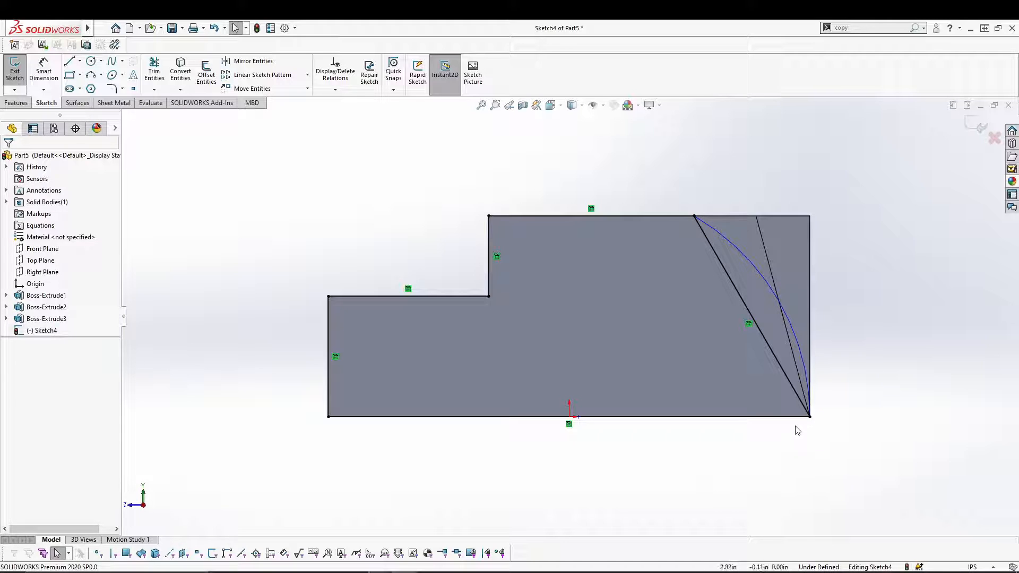
{"action": "left_click", "coordinate": [797, 340]}
{"action": "key", "text": "Delete"}
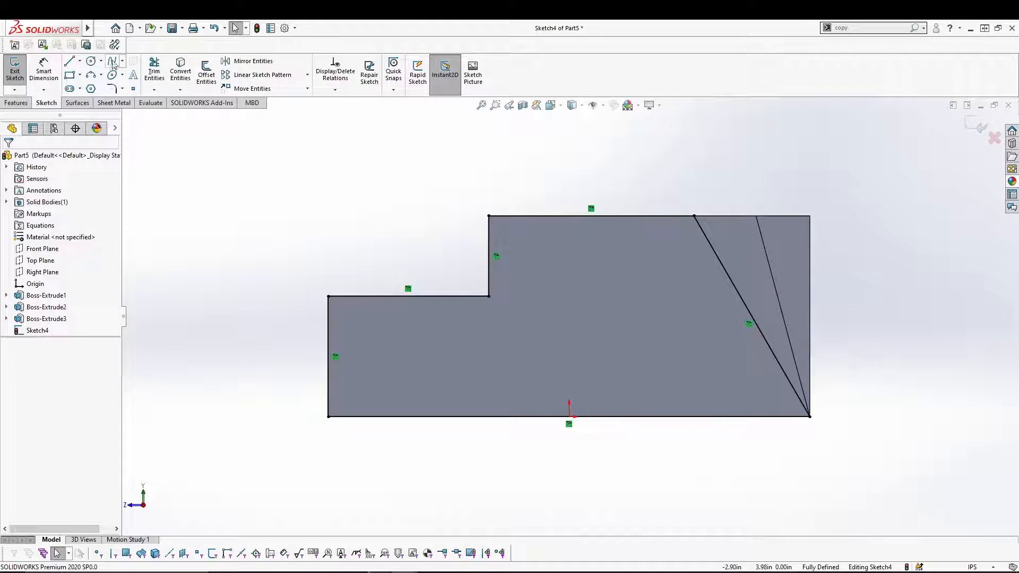
- Draw a three-point arc of about 1.43 in radius from the 60° line's top end to the bottom line, bulging outward
{"action": "left_click", "coordinate": [91, 74]}
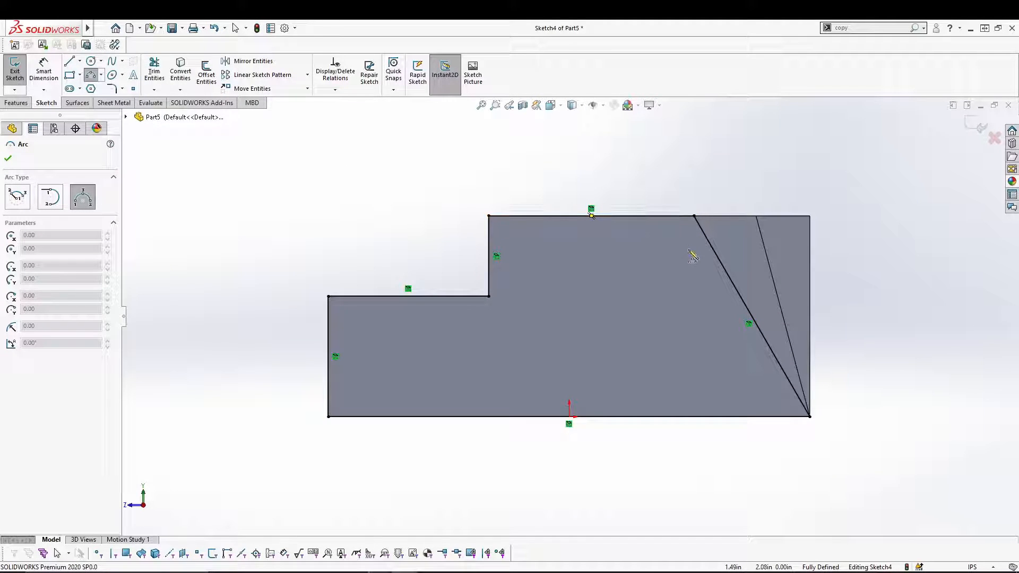
{"action": "left_click", "coordinate": [694, 217]}
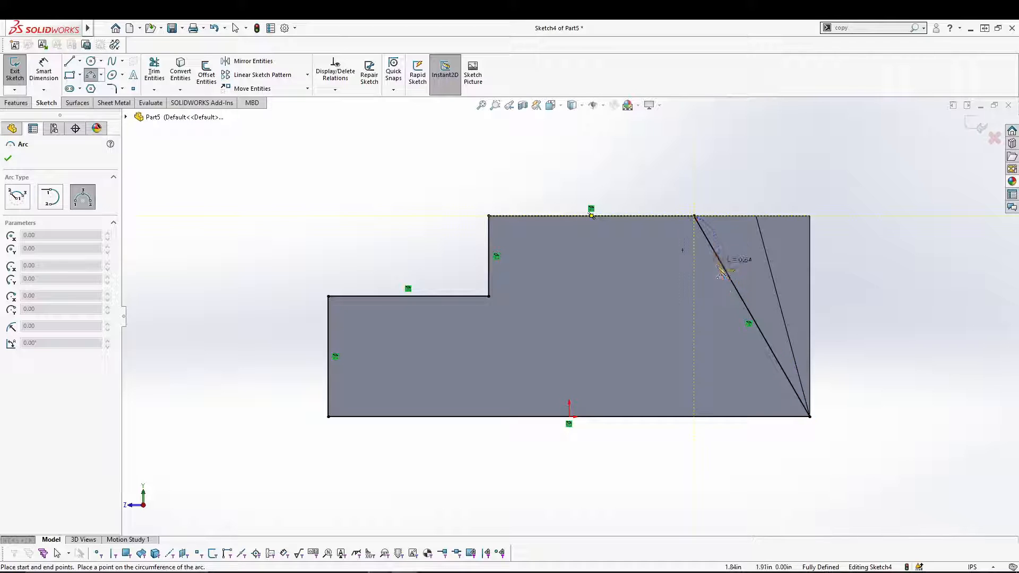
{"action": "left_click", "coordinate": [761, 417]}
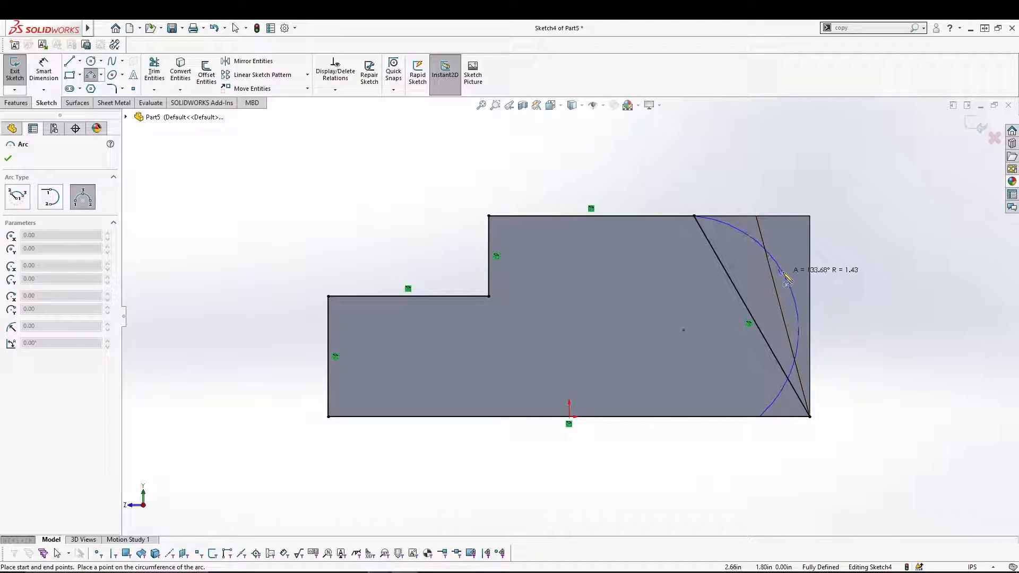
{"action": "left_click", "coordinate": [787, 281]}
{"action": "key", "text": "Escape"}
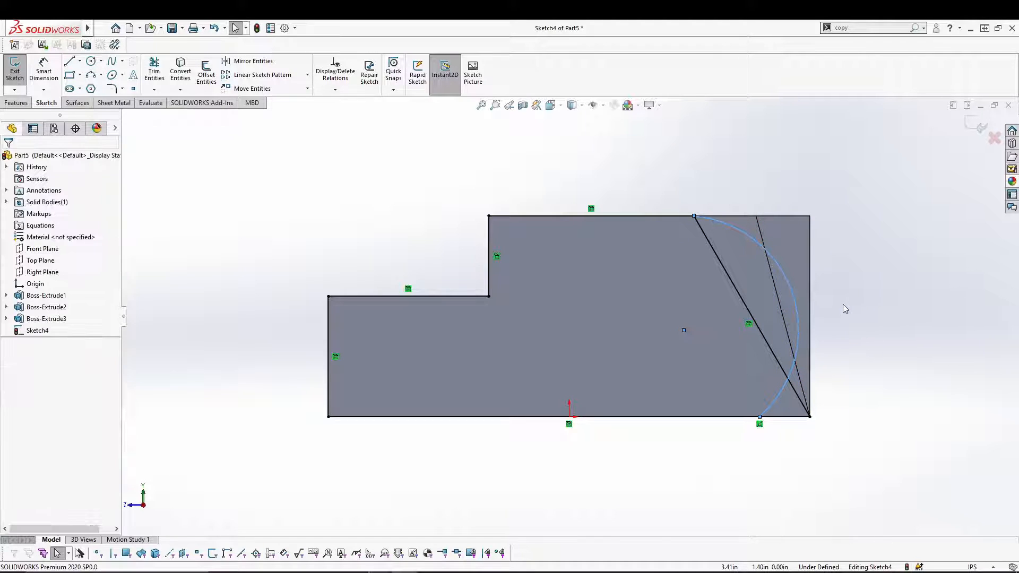
- Make the new arc tangent to the first section's vertical edge and to the profile's top line
{"action": "left_click", "coordinate": [790, 285]}
{"action": "left_click", "coordinate": [811, 272], "text": "ctrl"}
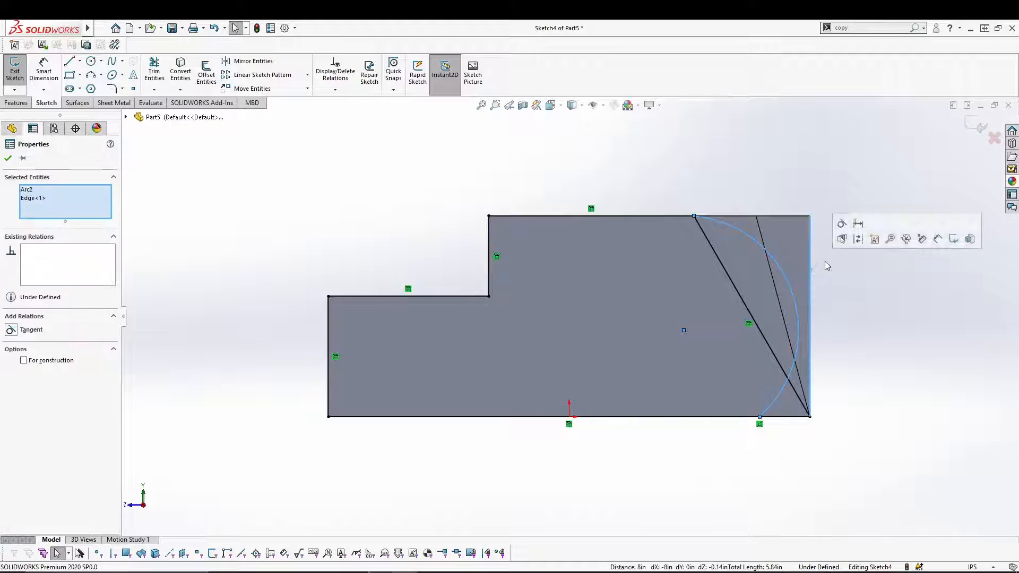
{"action": "left_click", "coordinate": [841, 223]}
{"action": "left_click", "coordinate": [861, 348]}
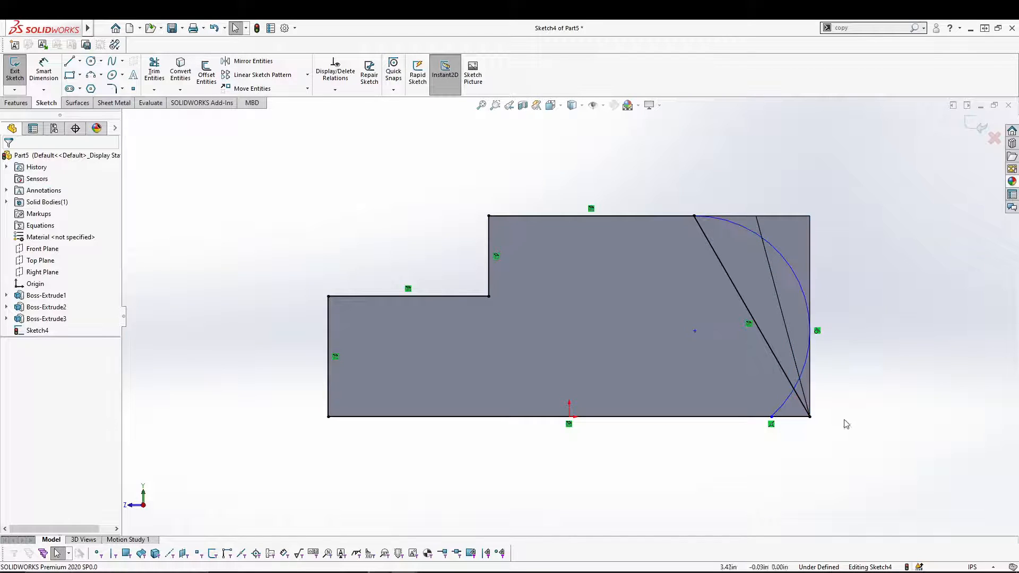
{"action": "left_click", "coordinate": [673, 217]}
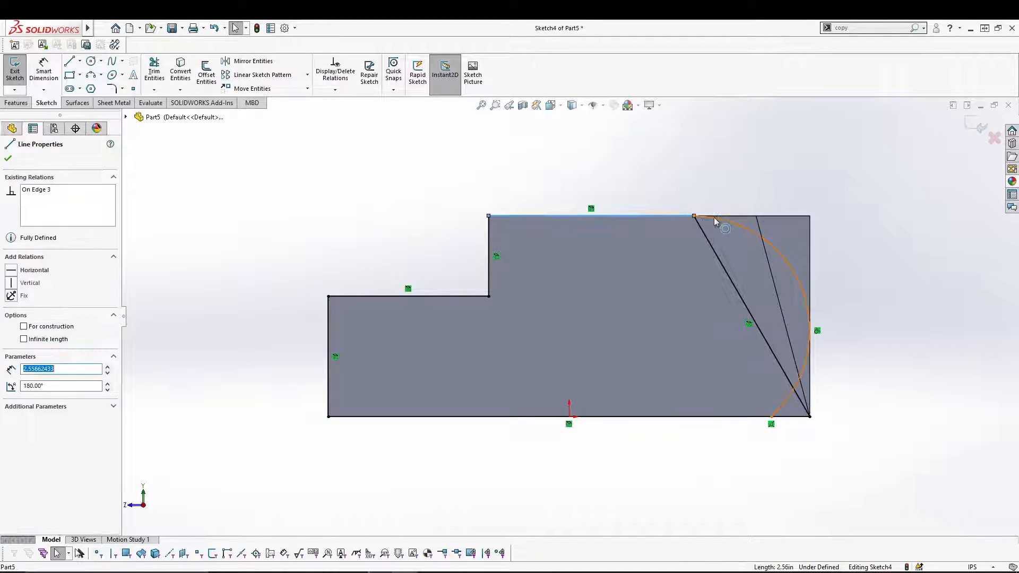
{"action": "left_click", "coordinate": [721, 222], "text": "ctrl"}
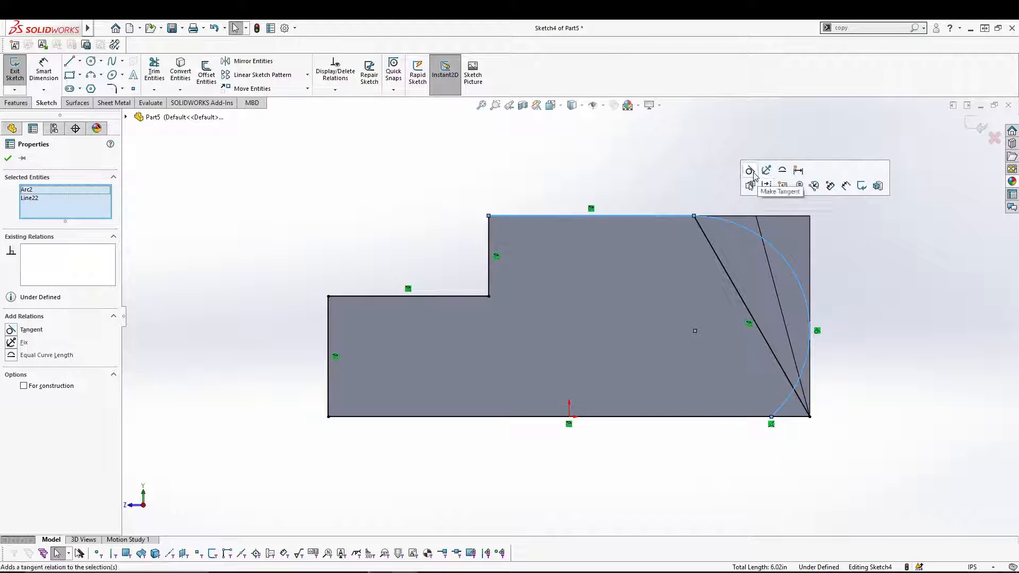
{"action": "left_click", "coordinate": [641, 172]}
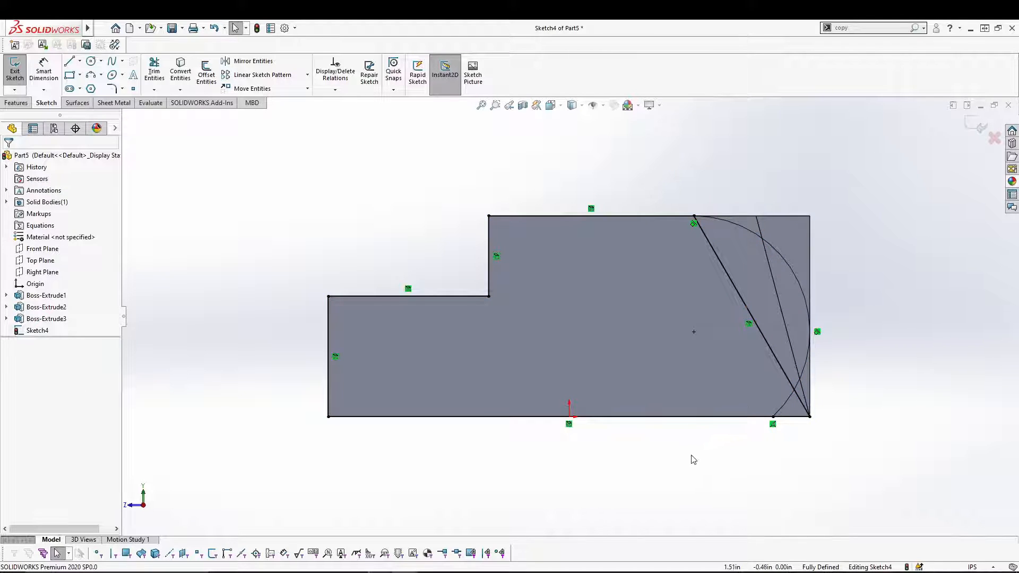
- Power-trim the bottom line beyond the arc and remove the 60° line, leaving a closed rounded profile
{"action": "left_click", "coordinate": [153, 72]}
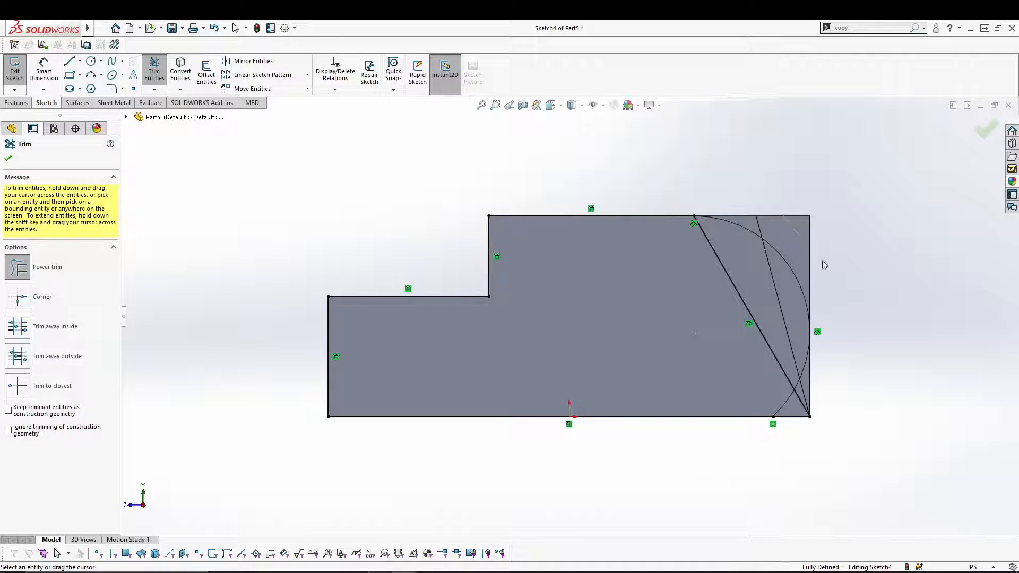
{"action": "left_click_drag", "start_coordinate": [825, 354], "coordinate": [792, 449]}
{"action": "left_click_drag", "start_coordinate": [765, 281], "coordinate": [724, 326]}
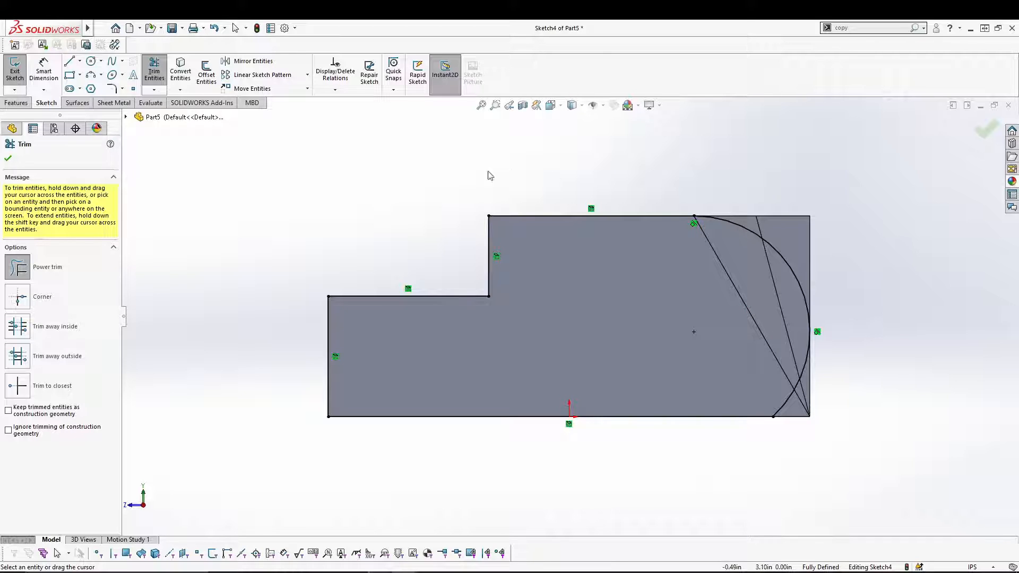
{"action": "left_click", "coordinate": [8, 158]}
- Exit the sketch and extrude the rounded profile outward 4 in, merged with the body
{"action": "double_click", "coordinate": [331, 214]}
{"action": "middle_click_drag", "start_coordinate": [331, 214], "coordinate": [342, 219]}
{"action": "key", "text": "f"}
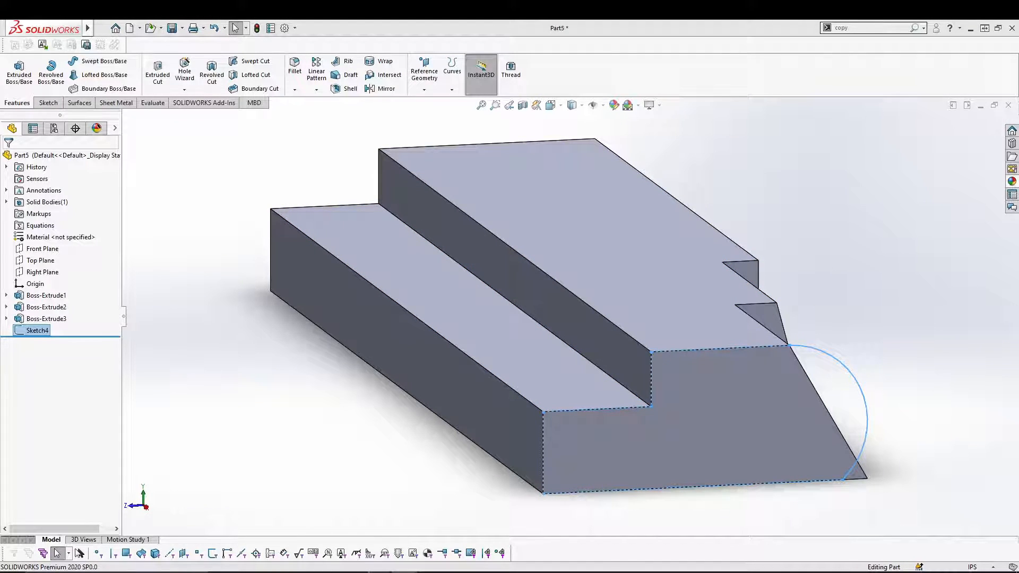
{"action": "left_click", "coordinate": [20, 69]}
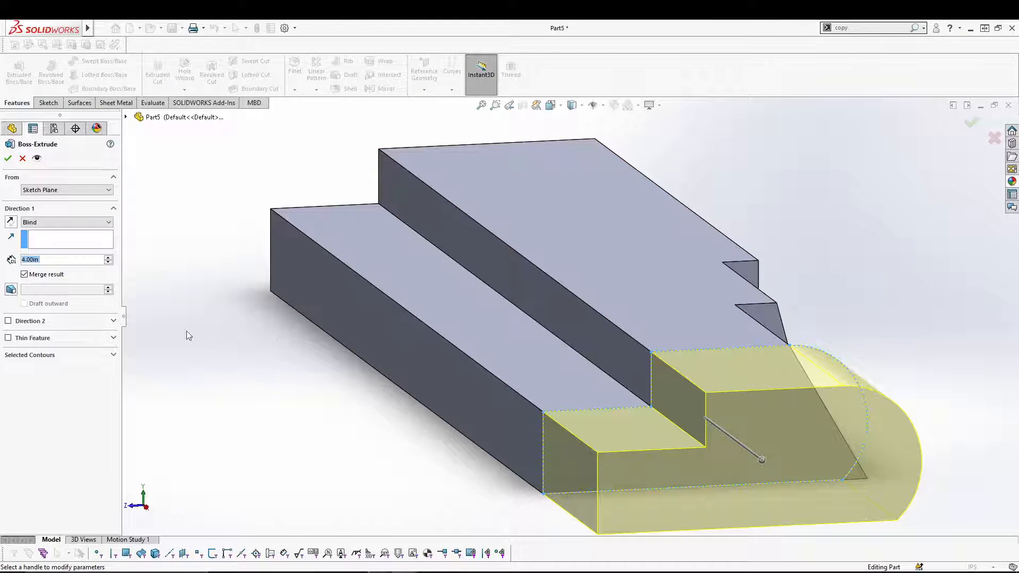
{"action": "left_click", "coordinate": [8, 157]}
{"action": "left_click", "coordinate": [194, 287]}
{"action": "scroll", "coordinate": [204, 294], "scroll_direction": "up", "scroll_amount": 2}
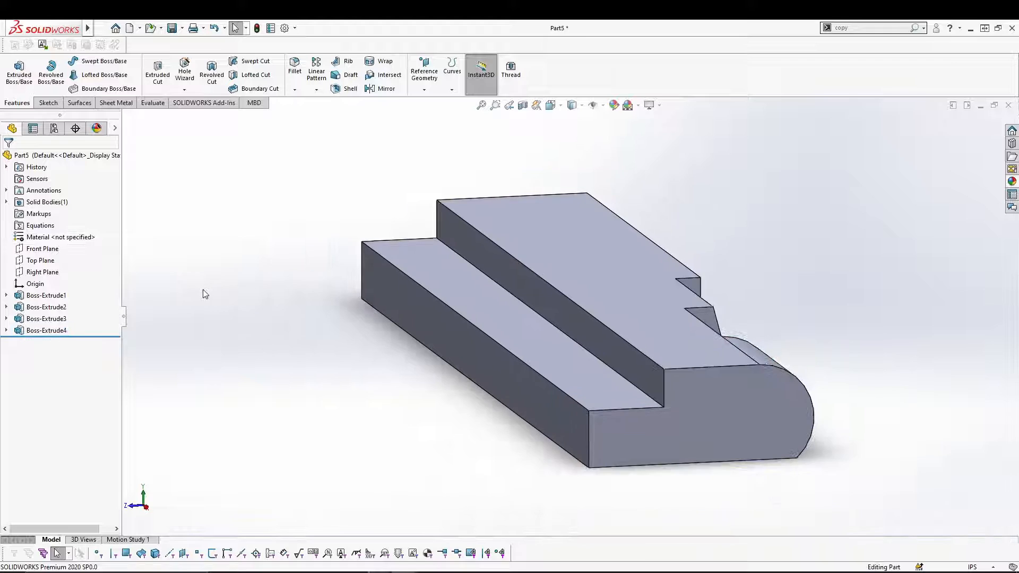
- Mirror the three end sections, Boss-Extrude2, Boss-Extrude3 and Boss-Extrude4, about the Right Plane
{"action": "middle_click_drag", "start_coordinate": [712, 278], "coordinate": [732, 268]}
{"action": "key", "text": "f"}
{"action": "middle_click_drag", "start_coordinate": [618, 239], "coordinate": [604, 329]}
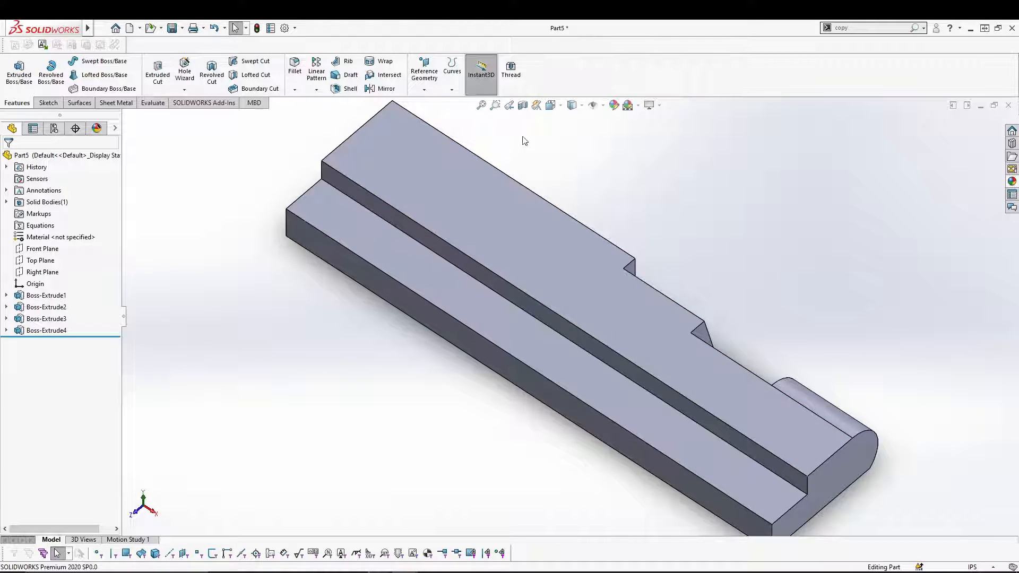
{"action": "left_click", "coordinate": [379, 89]}
{"action": "left_click", "coordinate": [45, 229]}
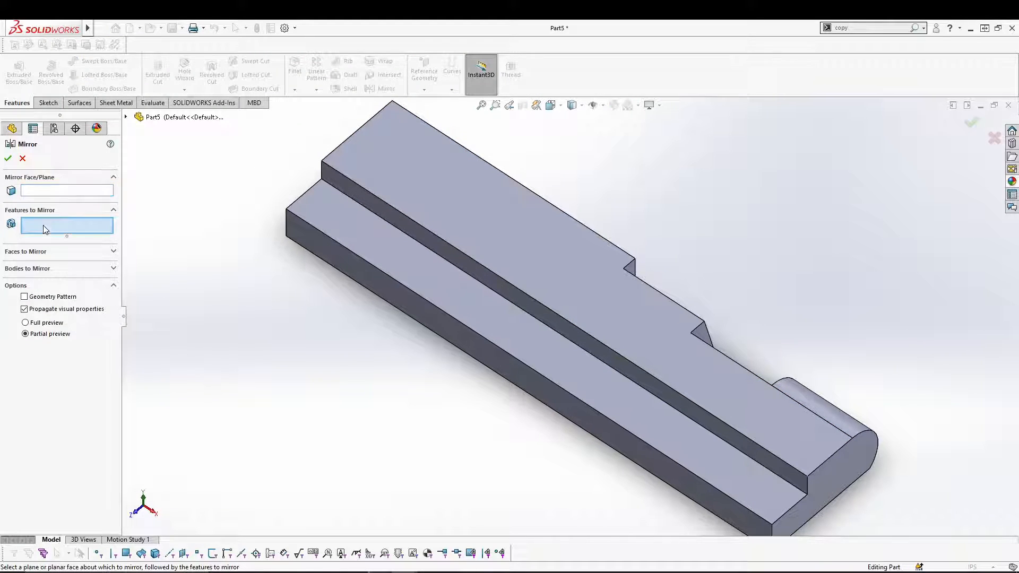
{"action": "left_click", "coordinate": [127, 117]}
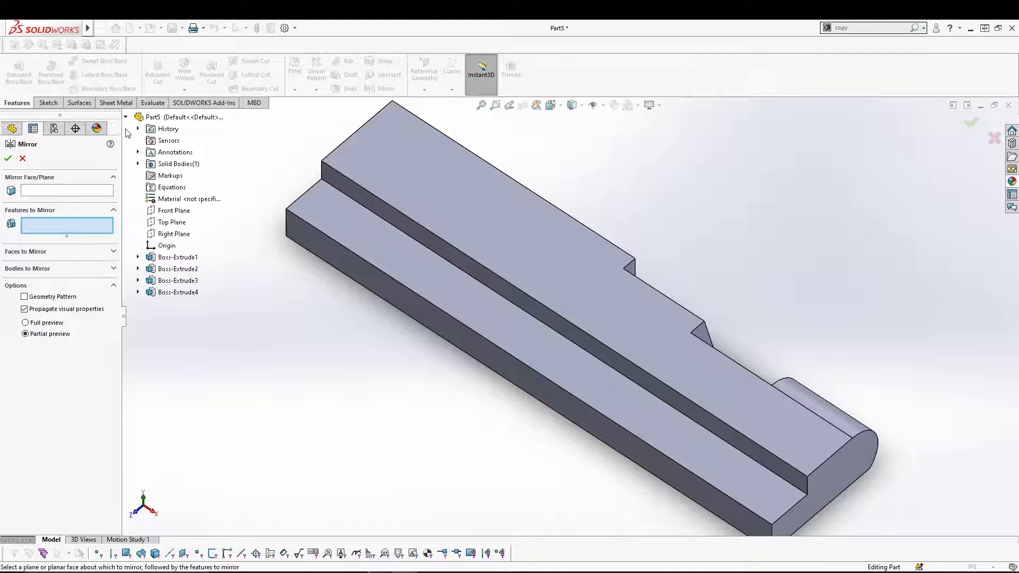
{"action": "left_click", "coordinate": [179, 269]}
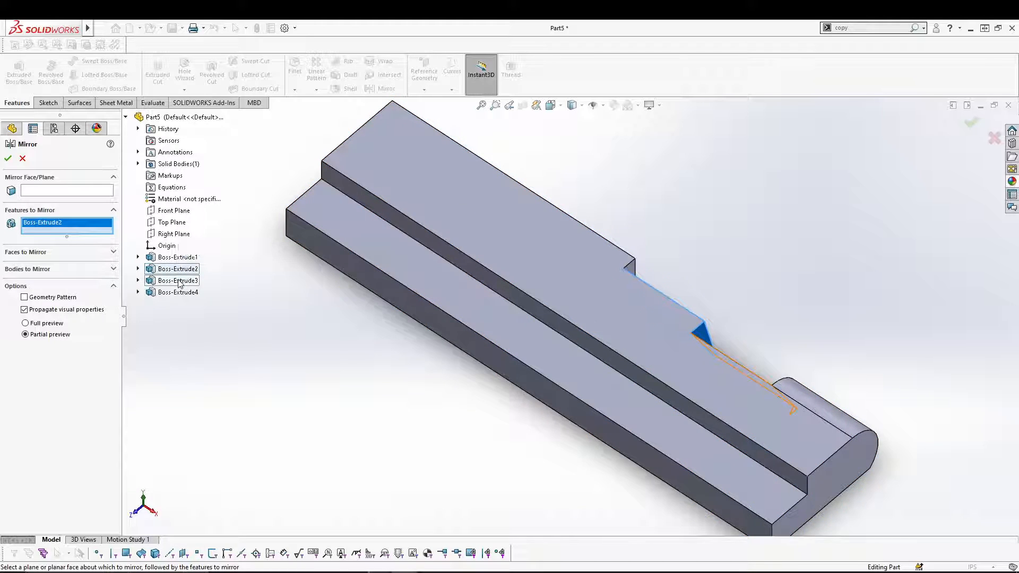
{"action": "left_click", "coordinate": [178, 293]}
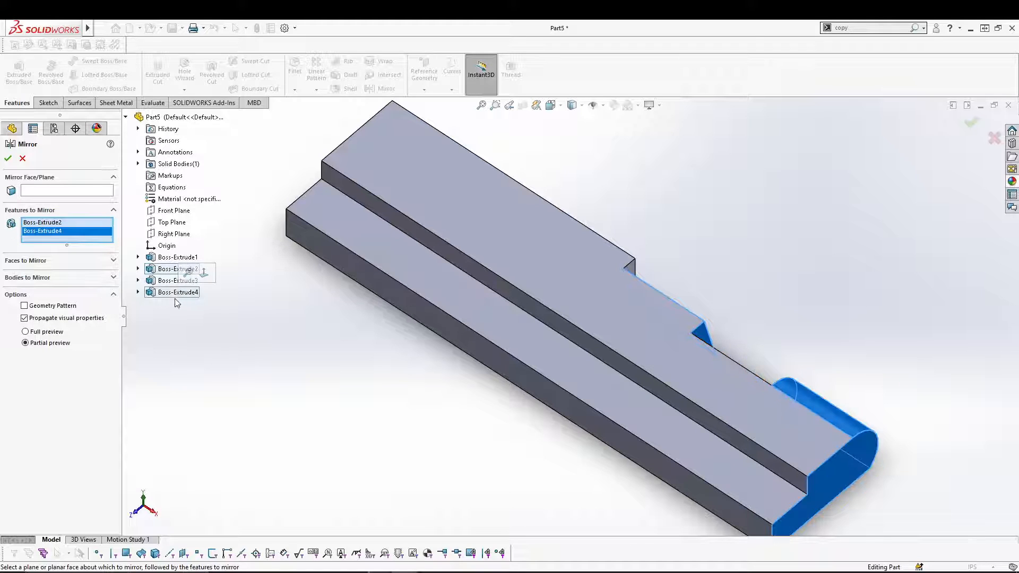
{"action": "left_click", "coordinate": [186, 280]}
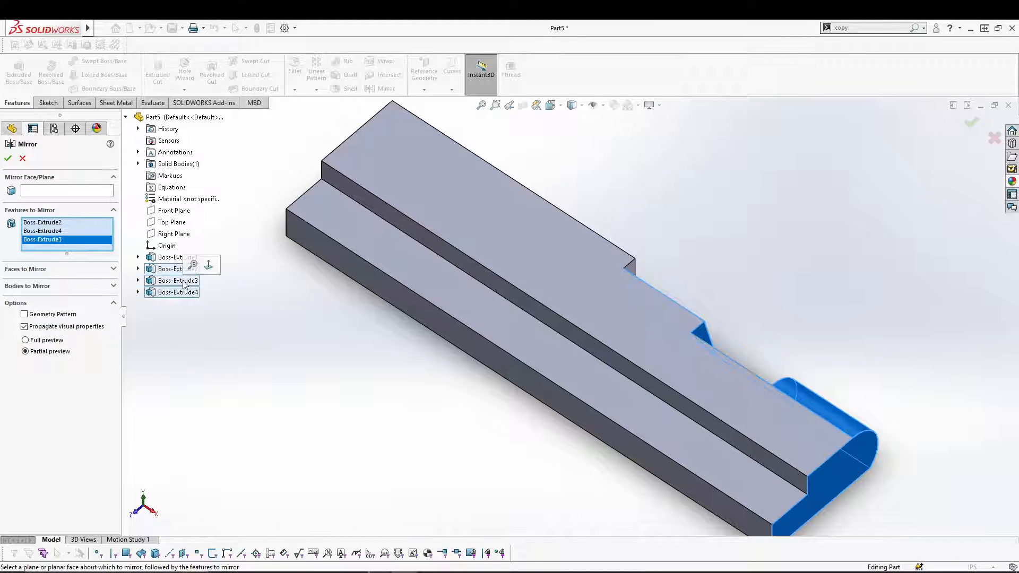
{"action": "left_click", "coordinate": [61, 189]}
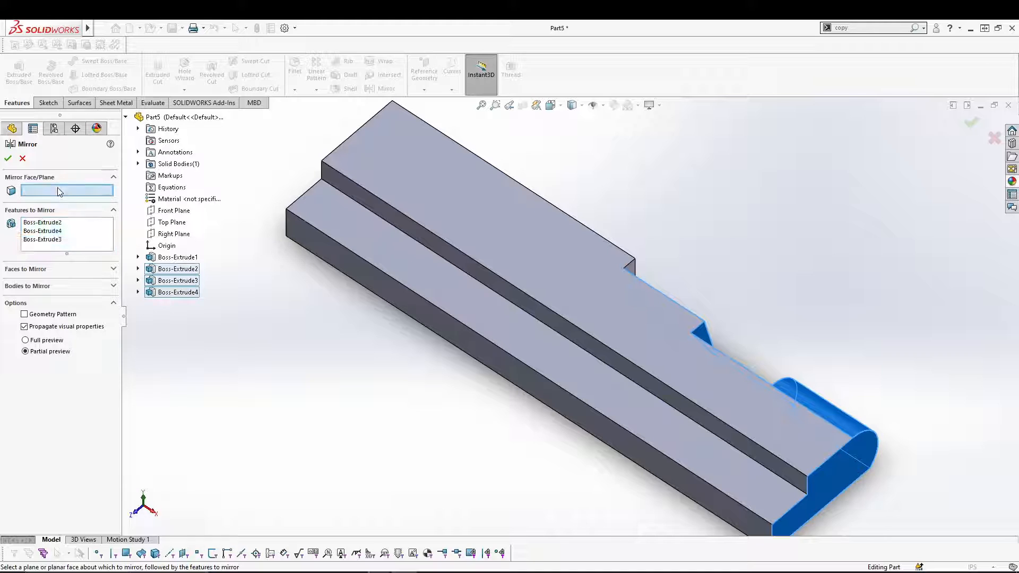
{"action": "left_click", "coordinate": [173, 234]}
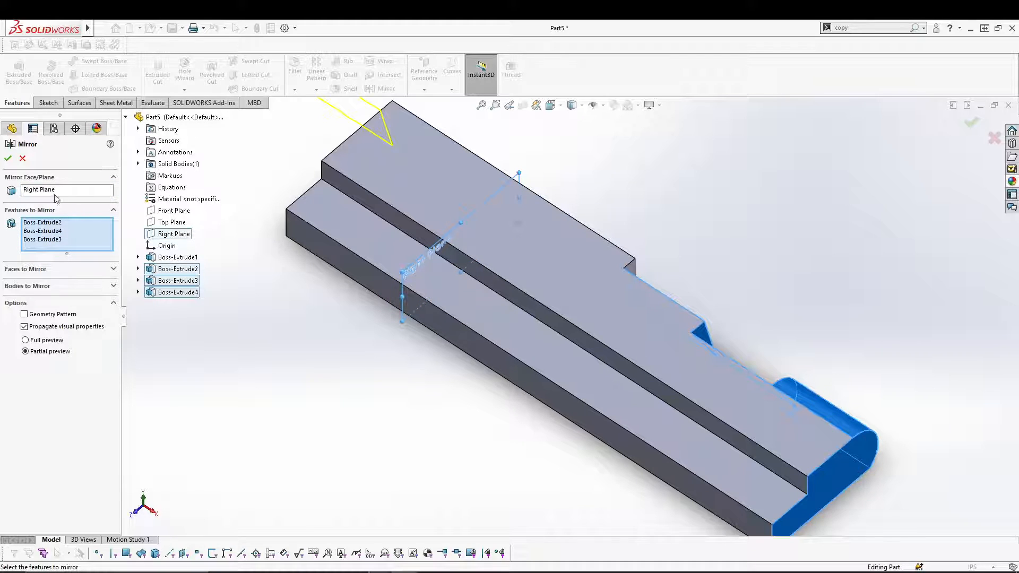
{"action": "left_click", "coordinate": [9, 158]}
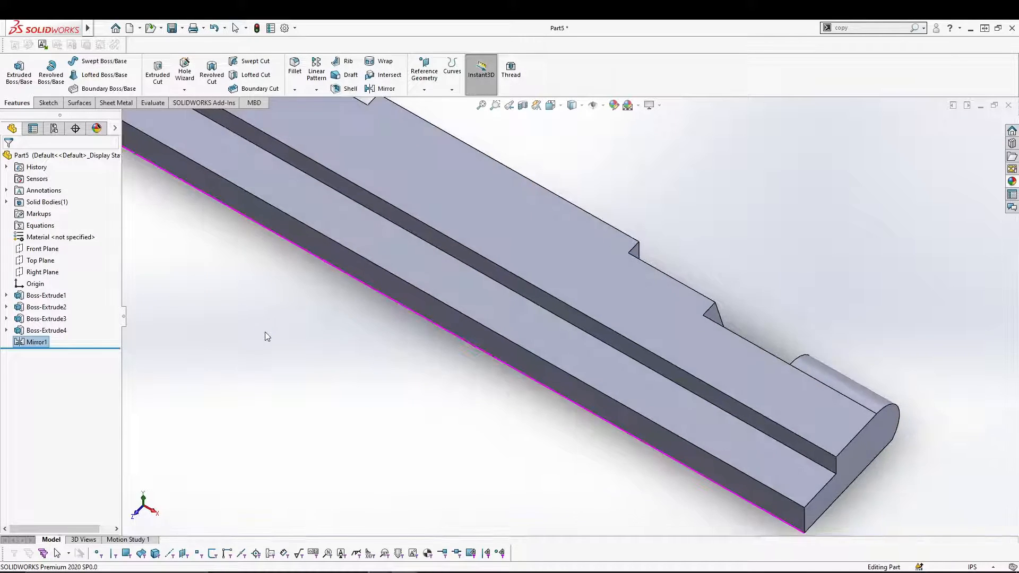
{"action": "middle_click_drag", "start_coordinate": [302, 318], "coordinate": [328, 312]}
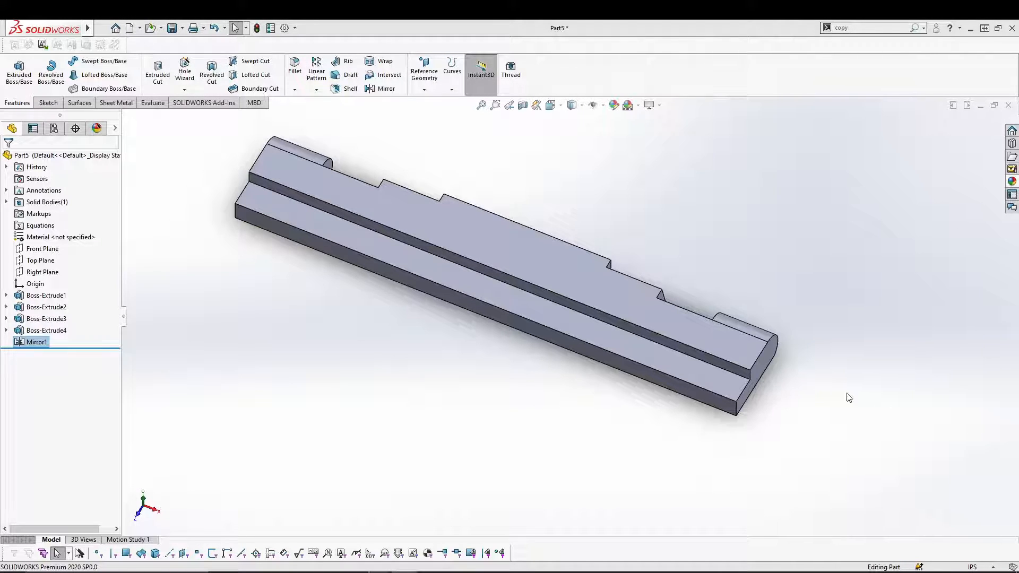
- Start a sketch on the main body's upper face and draw a vertical construction midpoint line centred on the origin, extending beyond the part
{"action": "left_click", "coordinate": [517, 239]}
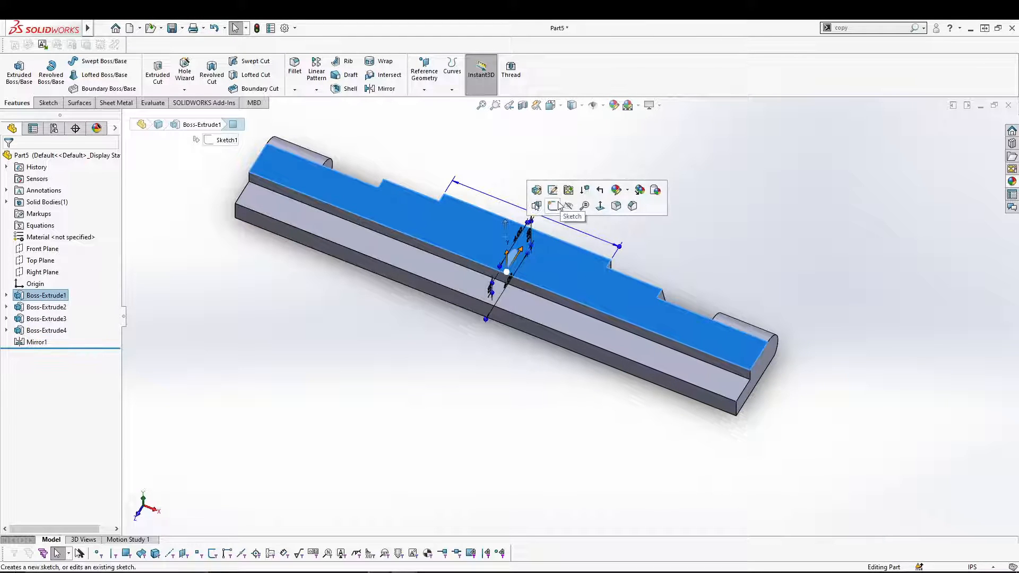
{"action": "left_click", "coordinate": [551, 207]}
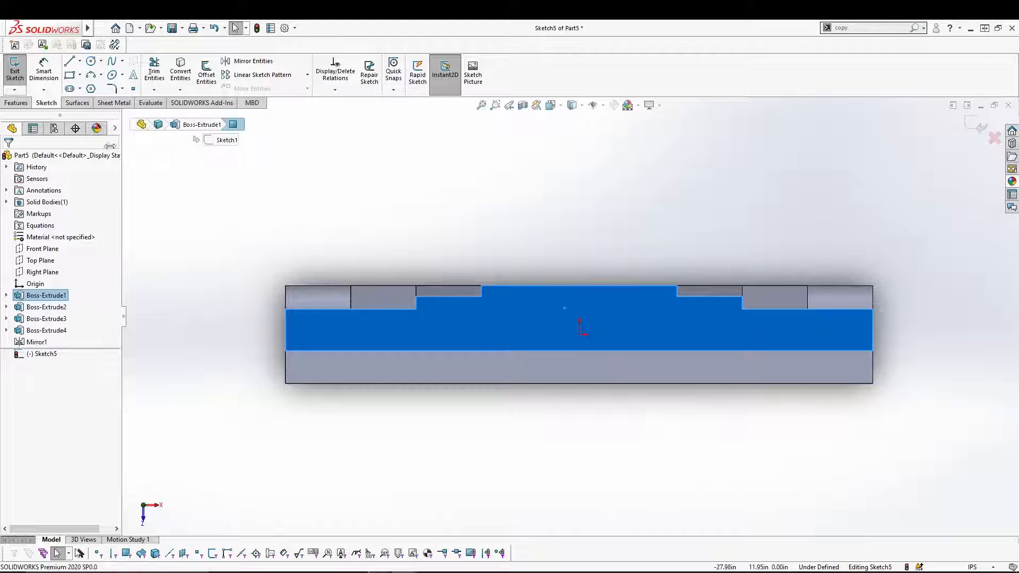
{"action": "left_click", "coordinate": [79, 62]}
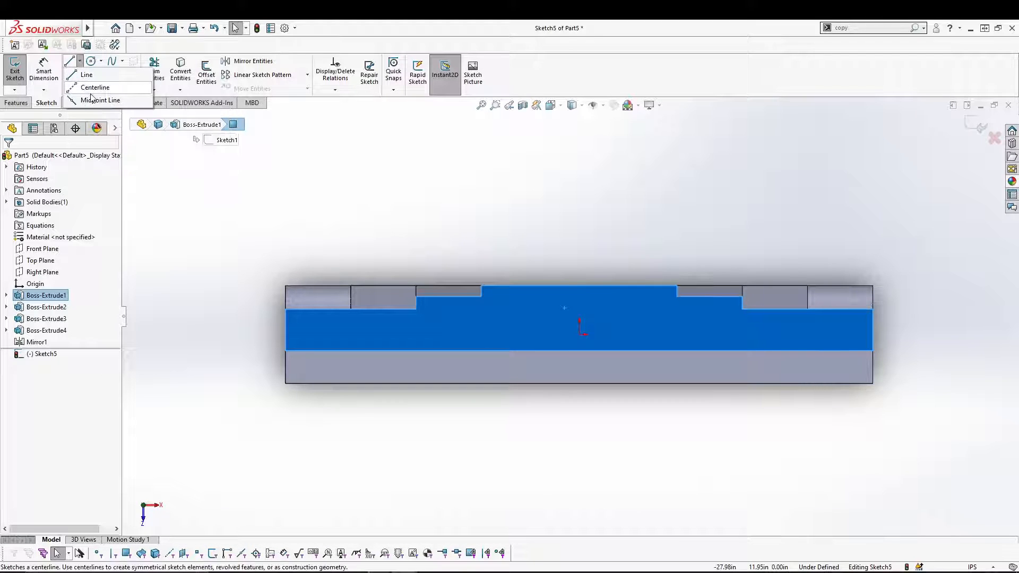
{"action": "left_click", "coordinate": [92, 88]}
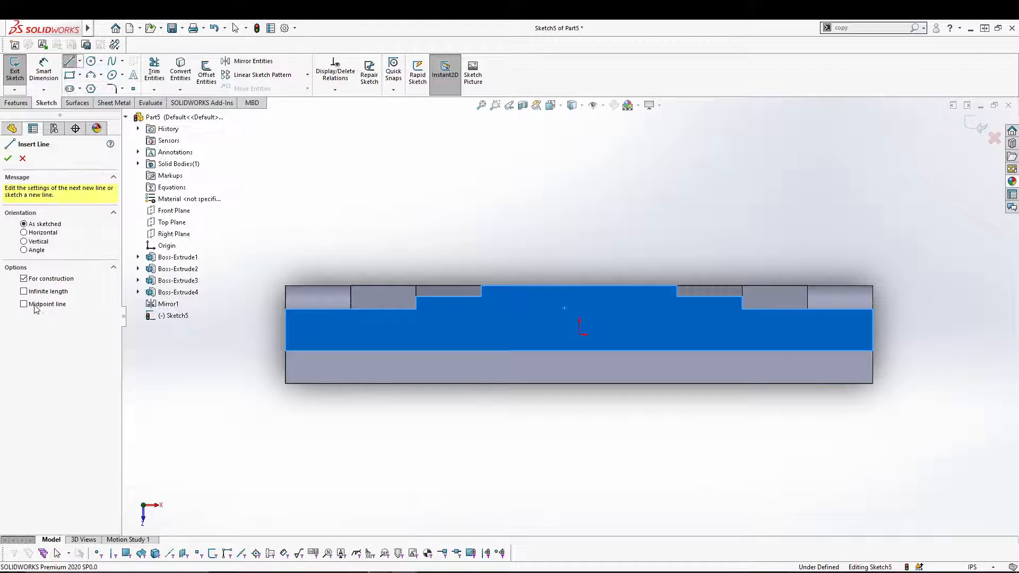
{"action": "left_click", "coordinate": [579, 334]}
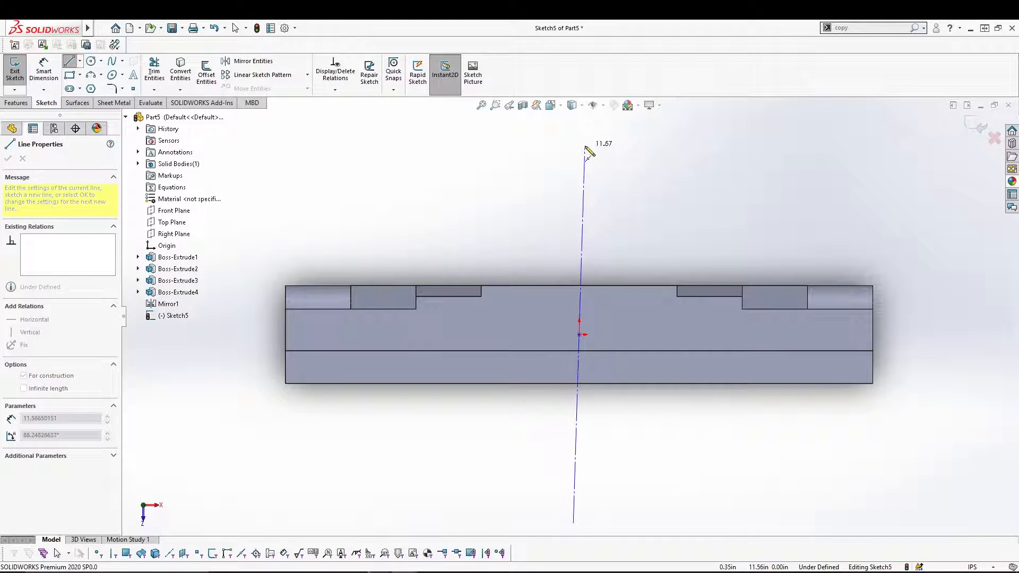
{"action": "left_click", "coordinate": [579, 132]}
{"action": "key", "text": "Escape"}
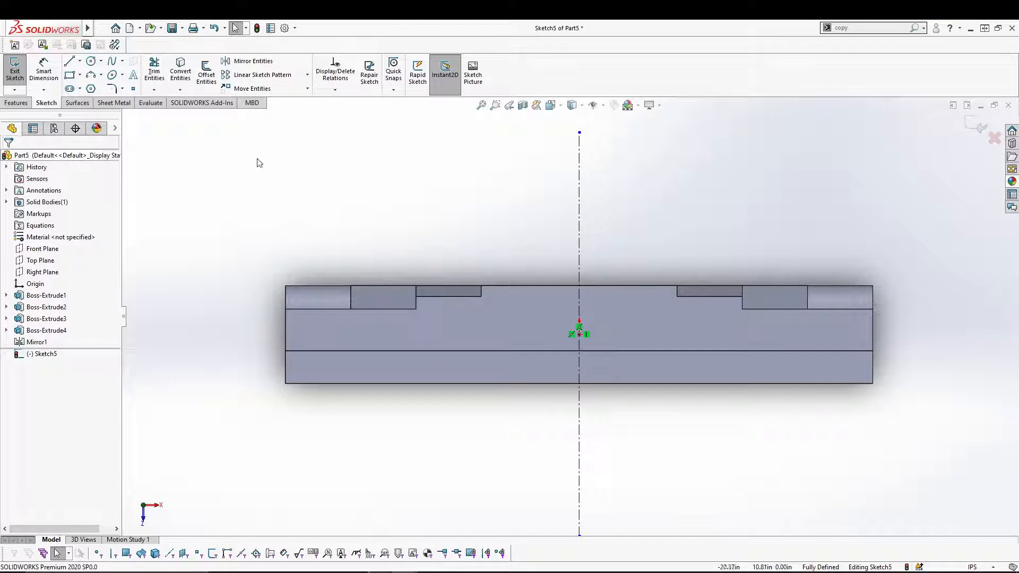
{"action": "left_click", "coordinate": [80, 61]}
{"action": "left_click", "coordinate": [88, 88]}
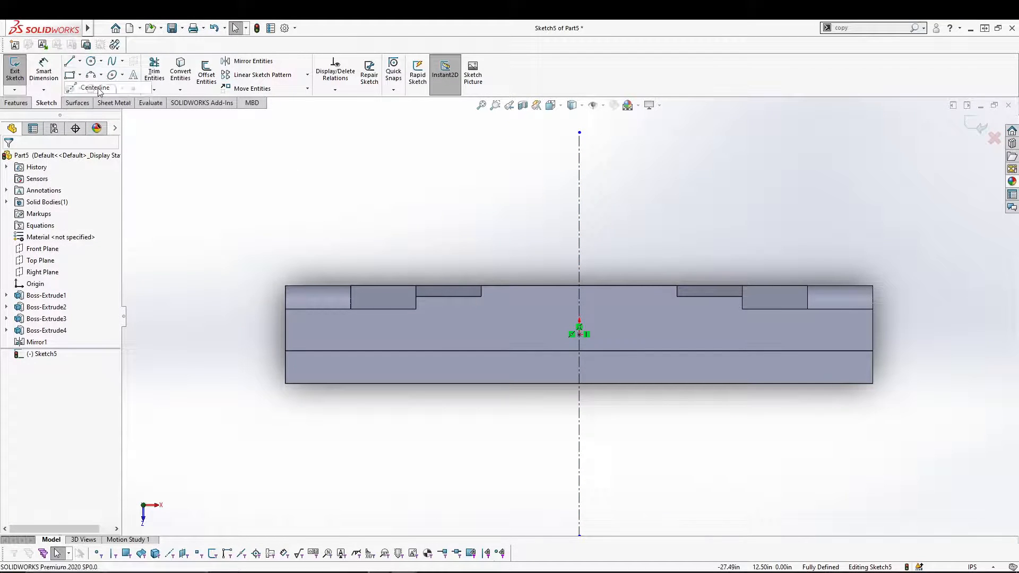
{"action": "scroll", "coordinate": [300, 341], "scroll_direction": "down", "scroll_amount": 1}
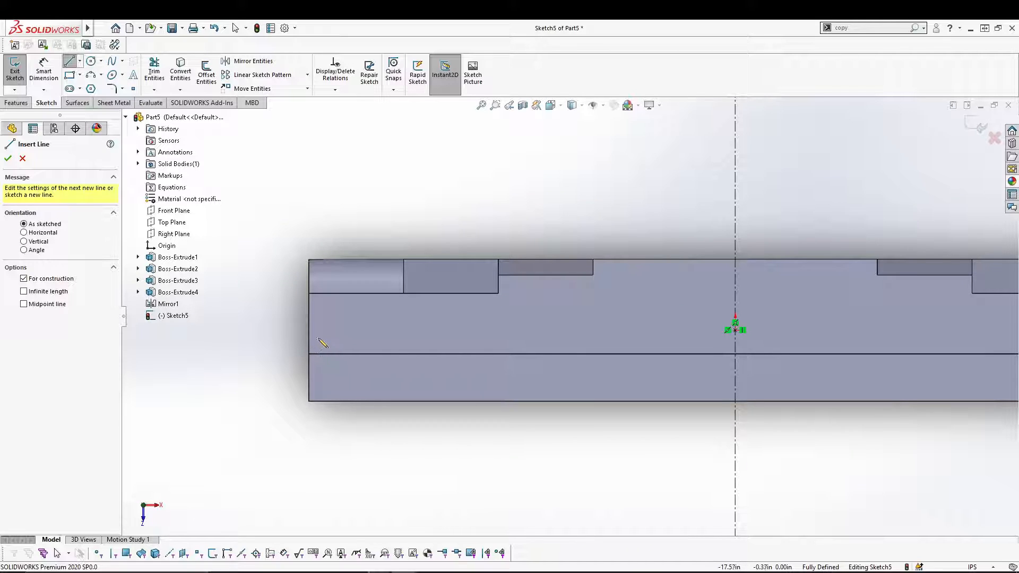
{"action": "left_click", "coordinate": [308, 323]}
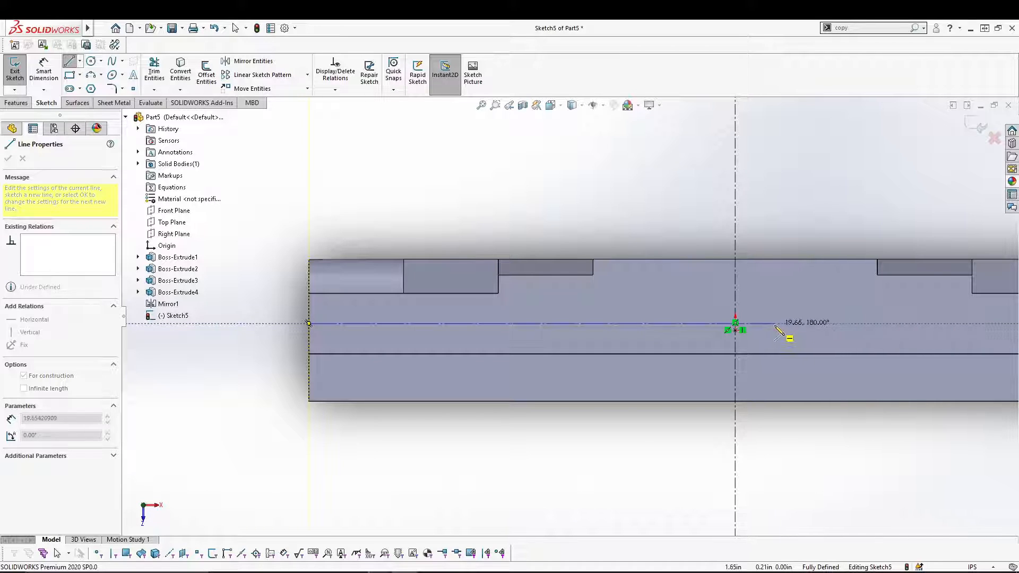
{"action": "key", "text": "Escape"}
- Draw a horizontal construction midpoint line about 38.8 in long, centred on the origin and extending past both ends of the part
{"action": "left_click", "coordinate": [80, 62]}
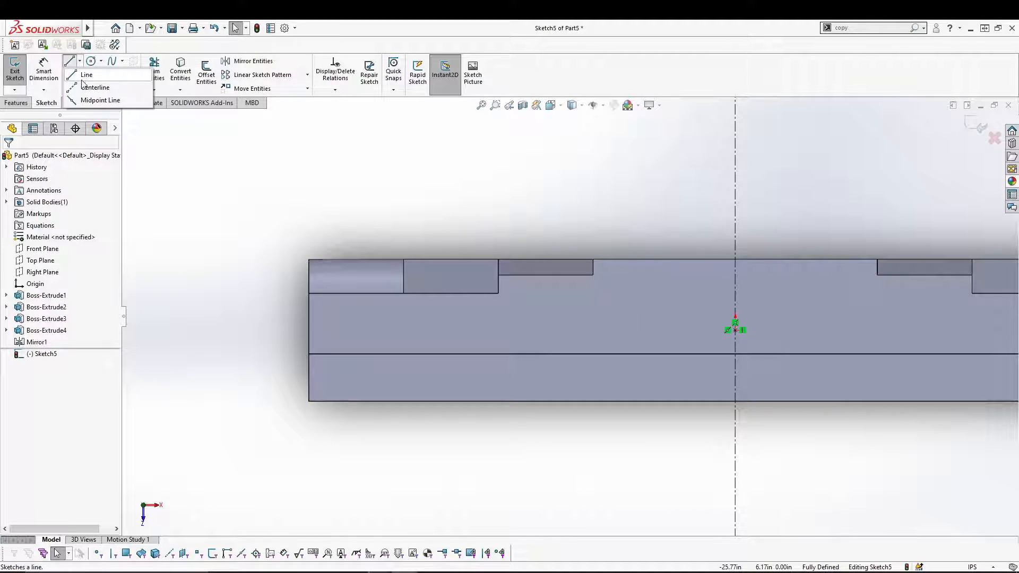
{"action": "left_click", "coordinate": [95, 86]}
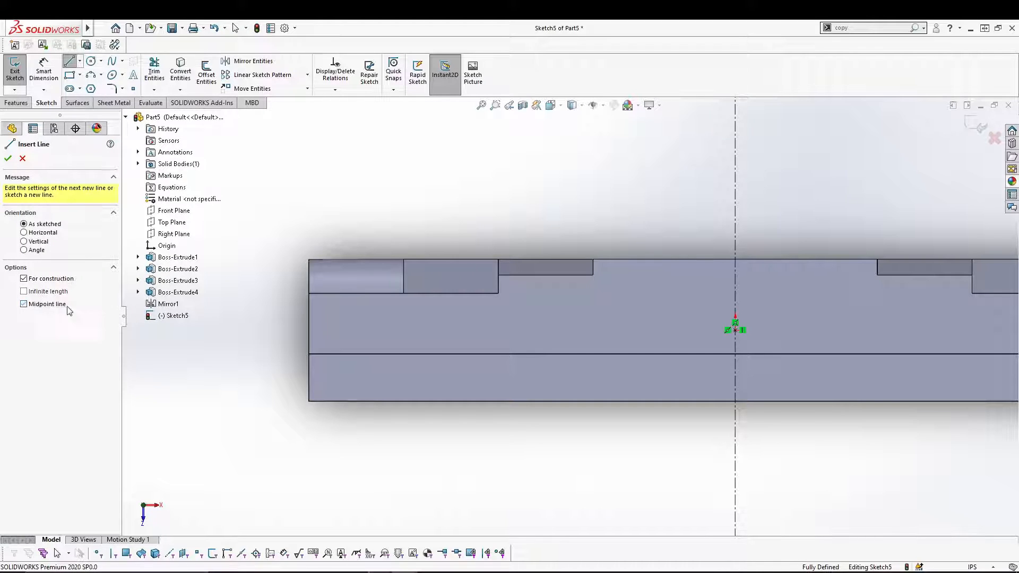
{"action": "left_click", "coordinate": [735, 330]}
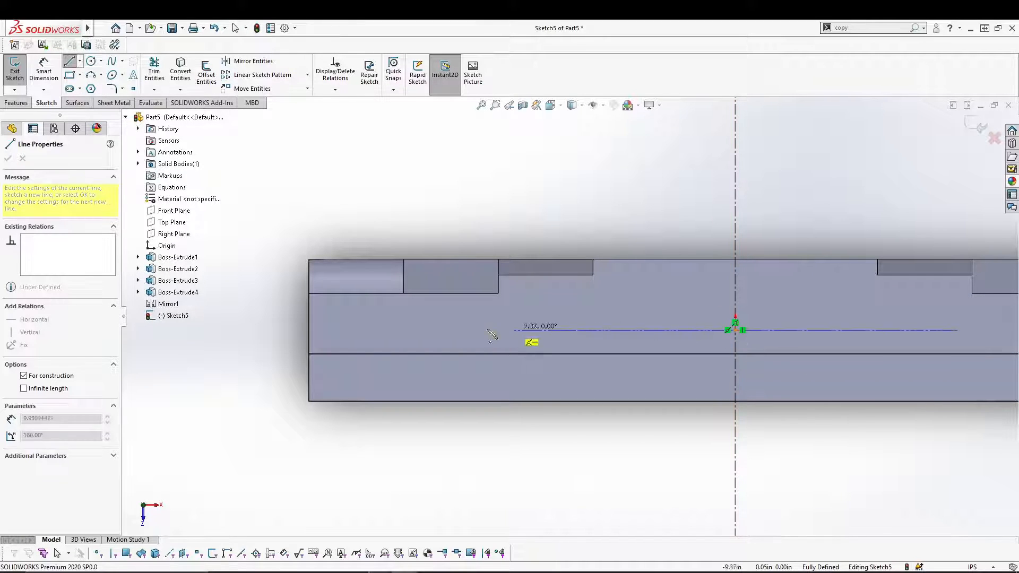
{"action": "left_click", "coordinate": [276, 331]}
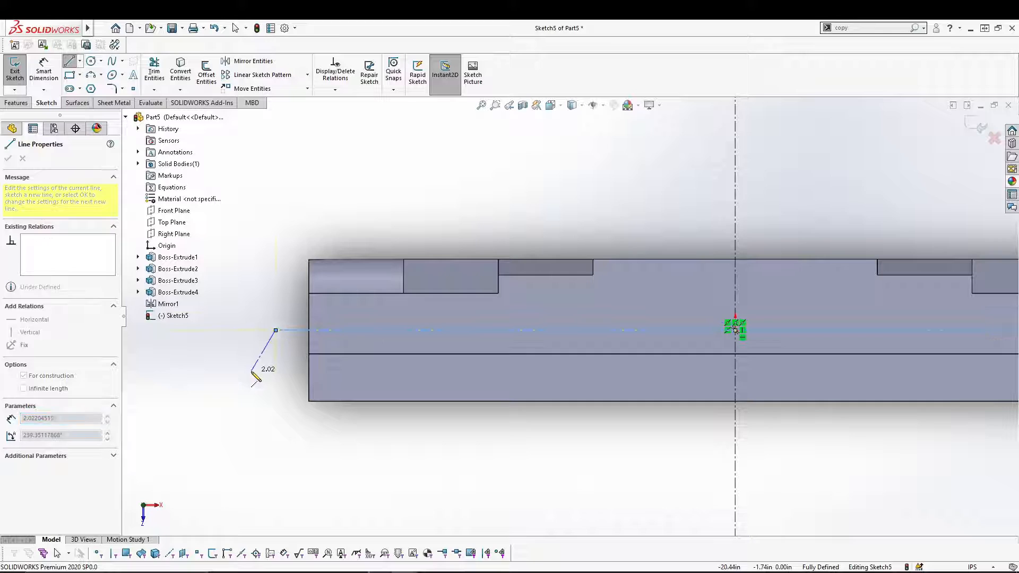
{"action": "key", "text": "Escape"}
- Draw a horizontal centerline along the lower step, from its left edge's midpoint to its right edge's midpoint
{"action": "left_click", "coordinate": [79, 62]}
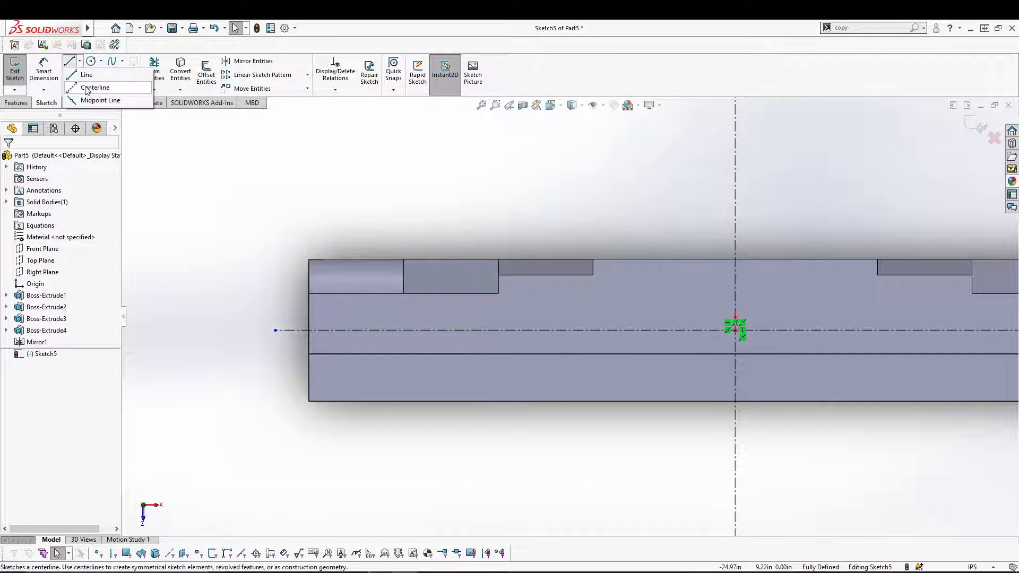
{"action": "left_click", "coordinate": [93, 86]}
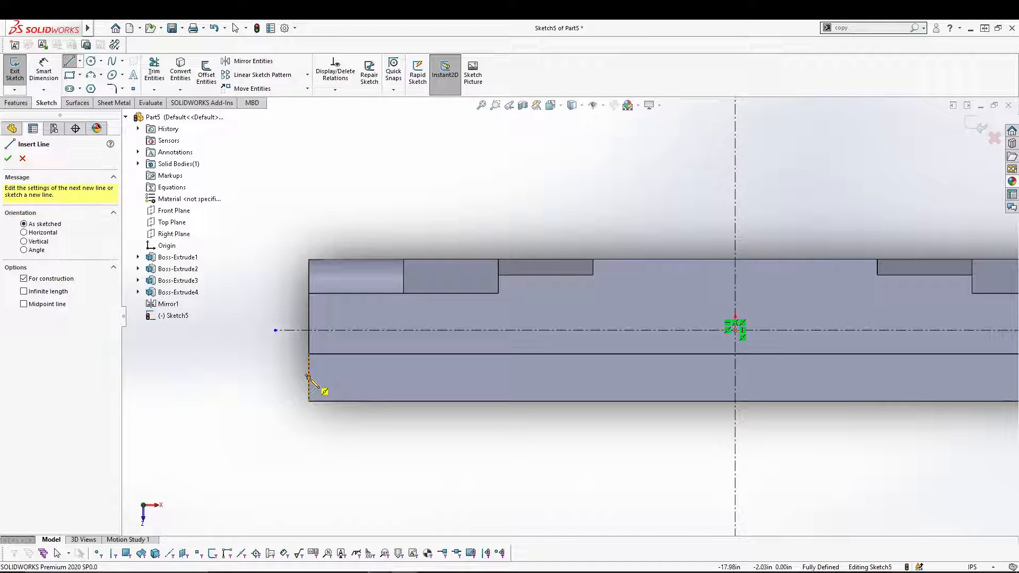
{"action": "left_click", "coordinate": [308, 377]}
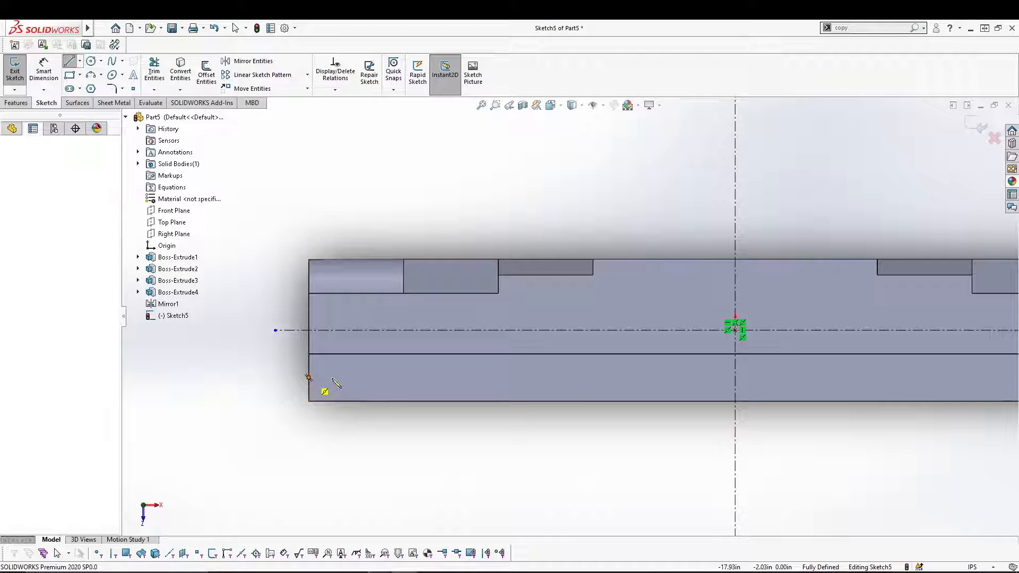
{"action": "middle_click_drag", "start_coordinate": [876, 368], "coordinate": [407, 333], "text": "ctrl"}
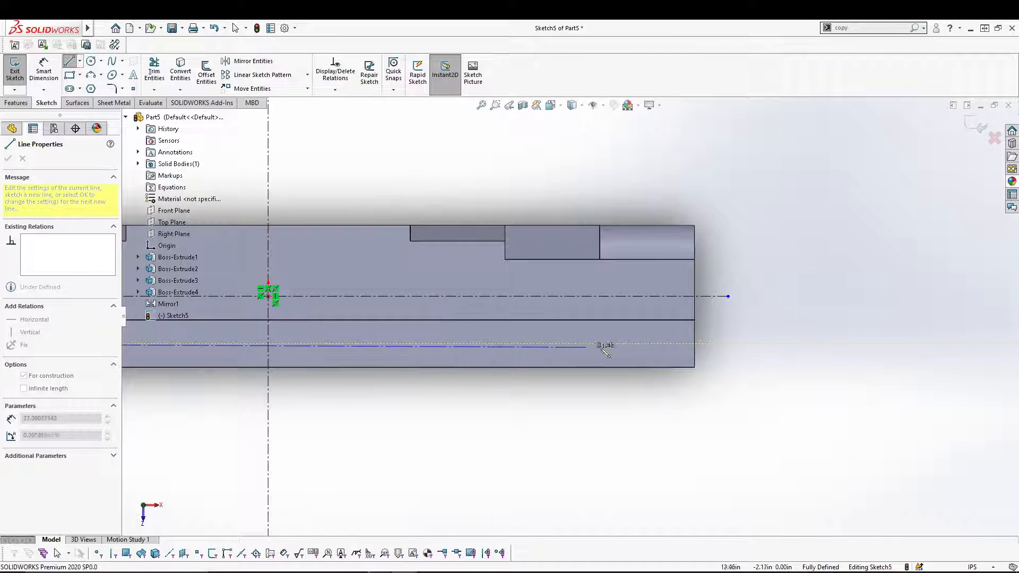
{"action": "left_click", "coordinate": [694, 344]}
{"action": "key", "text": "Escape"}
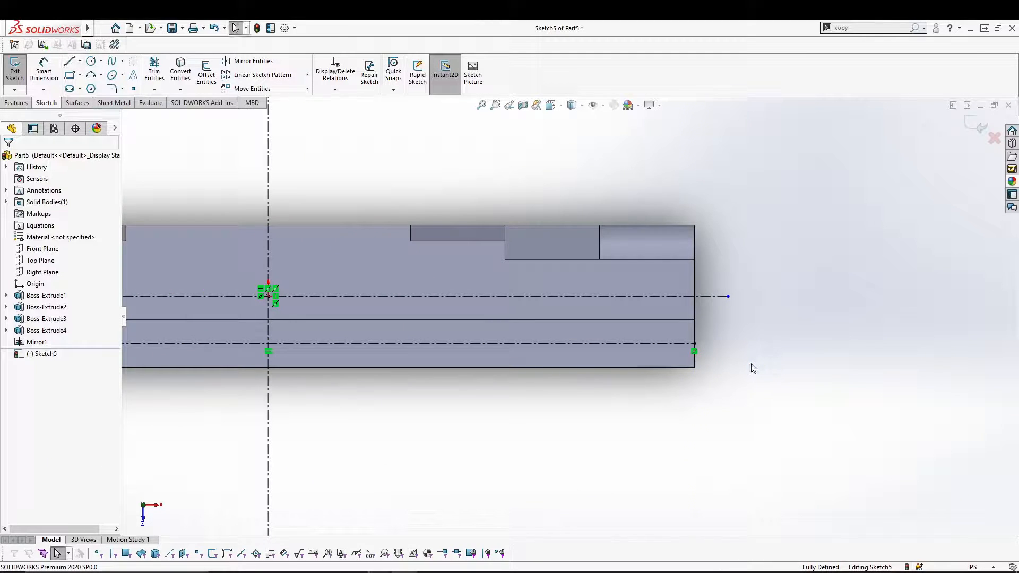
- Sketch a horizontal centerpoint straight slot on the origin, about 6.09 in between arc centres and 2.44 in wide
{"action": "middle_click_drag", "start_coordinate": [211, 350], "coordinate": [423, 366], "text": "ctrl"}
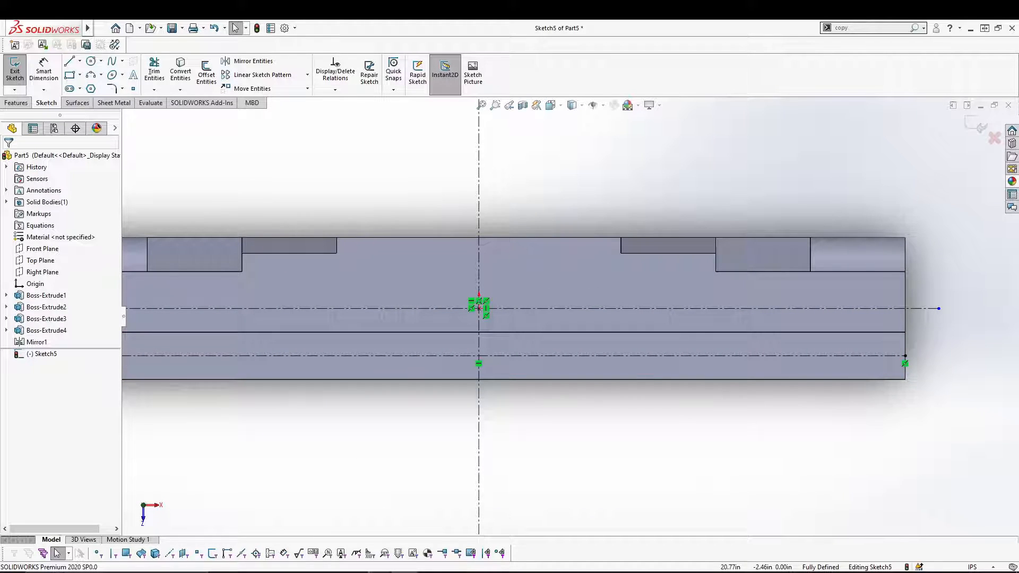
{"action": "left_click", "coordinate": [79, 90]}
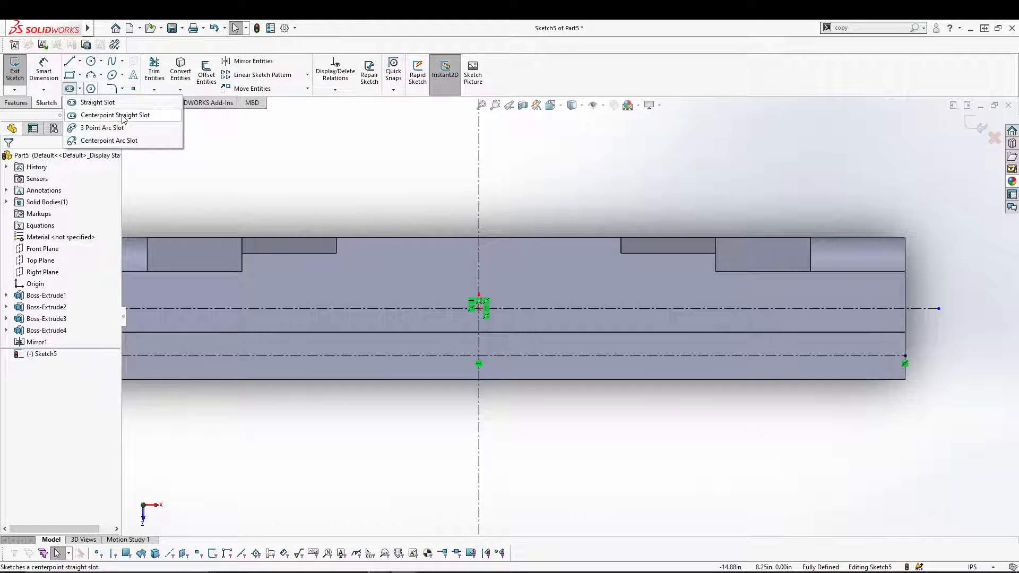
{"action": "left_click", "coordinate": [122, 115]}
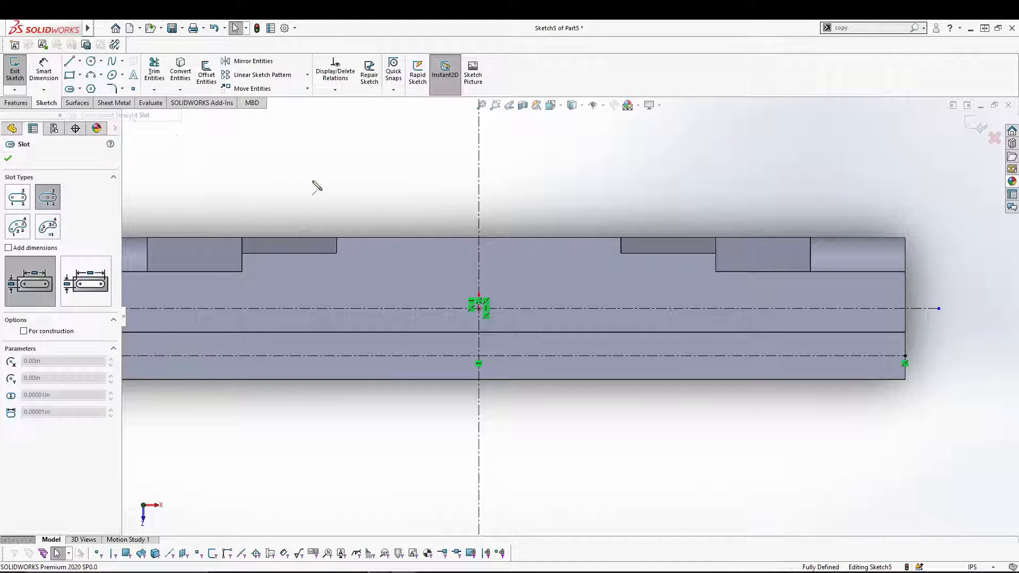
{"action": "left_click", "coordinate": [479, 308]}
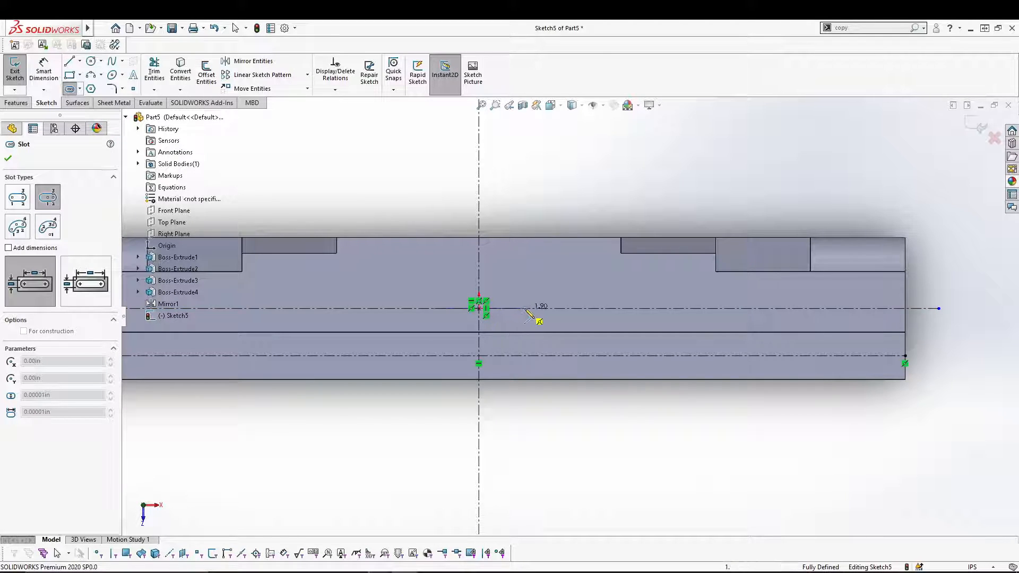
{"action": "left_click", "coordinate": [552, 308]}
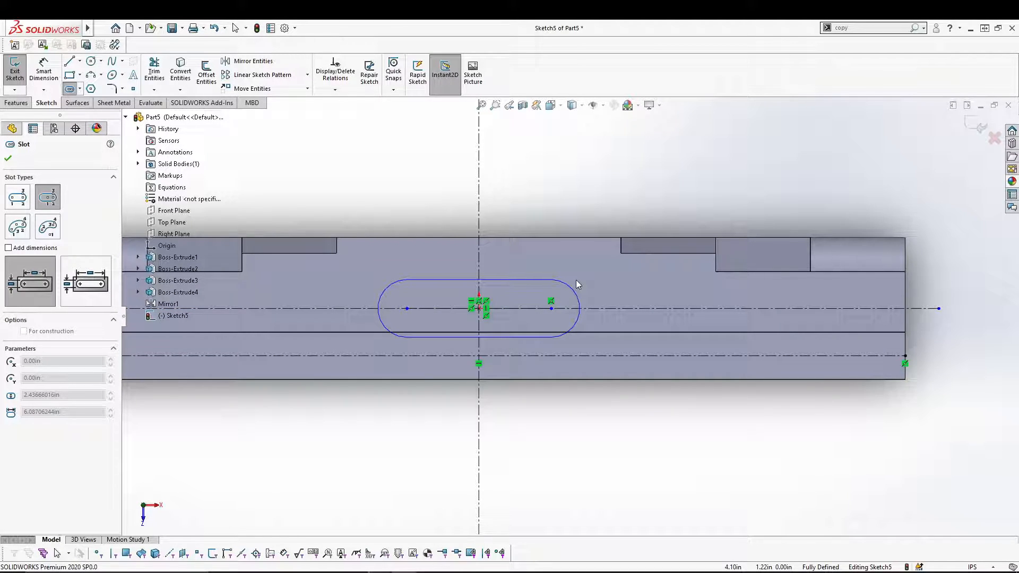
{"action": "left_click", "coordinate": [576, 281]}
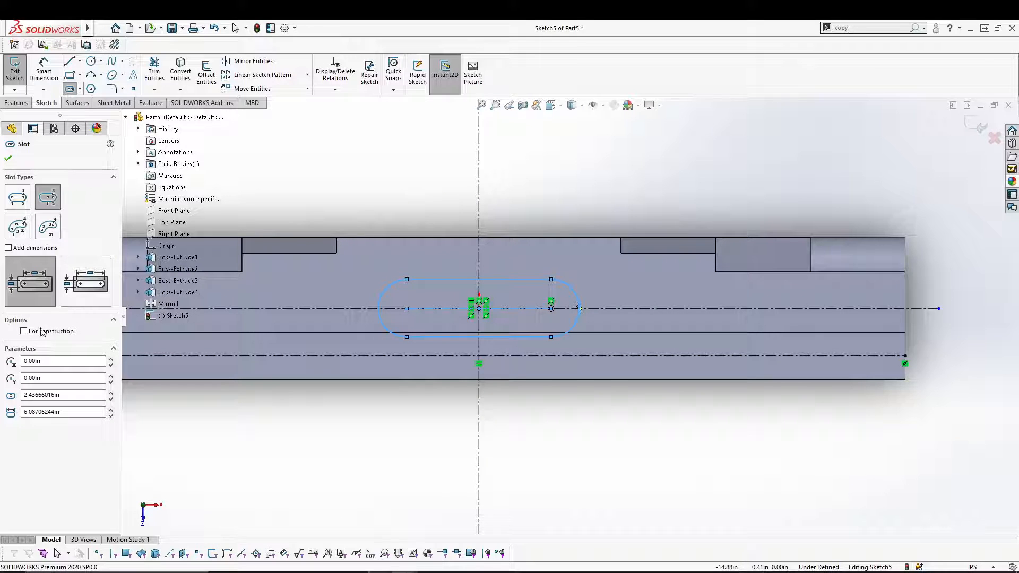
{"action": "key", "text": "Escape"}
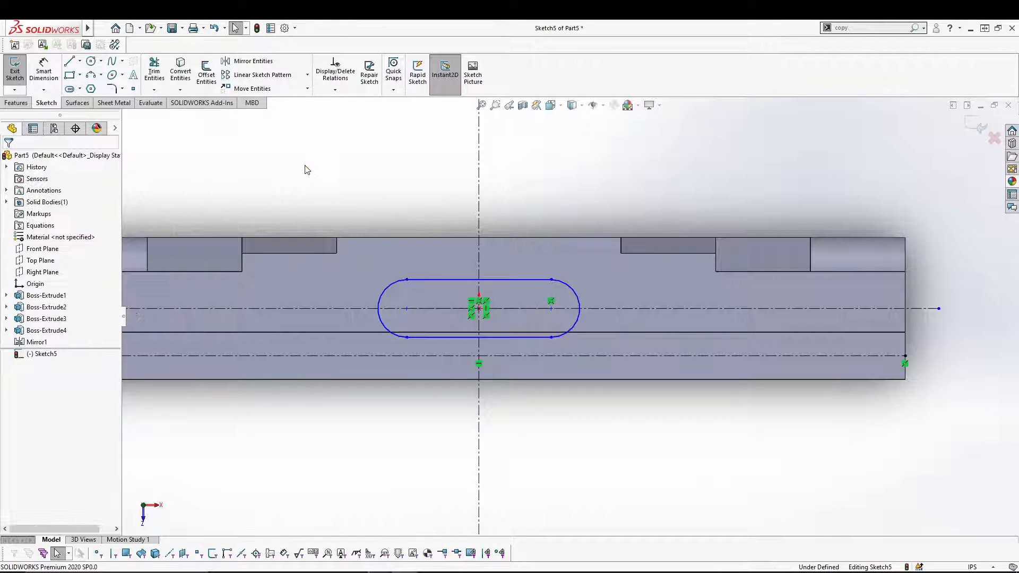
- Dimension the central slot's straight length between arc centres as 4 in
{"action": "right_click", "coordinate": [332, 178]}
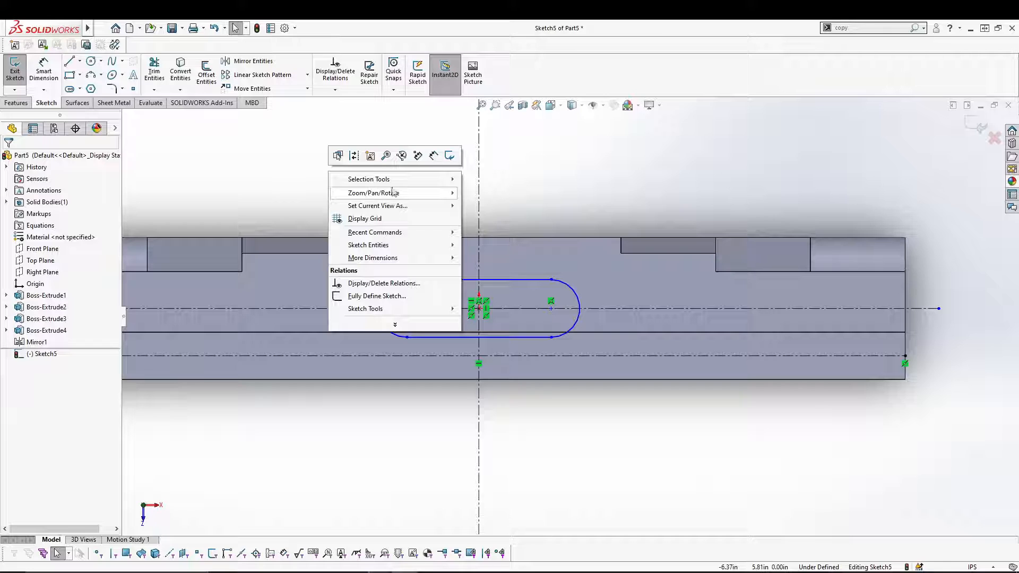
{"action": "left_click", "coordinate": [418, 155]}
{"action": "left_click", "coordinate": [450, 309]}
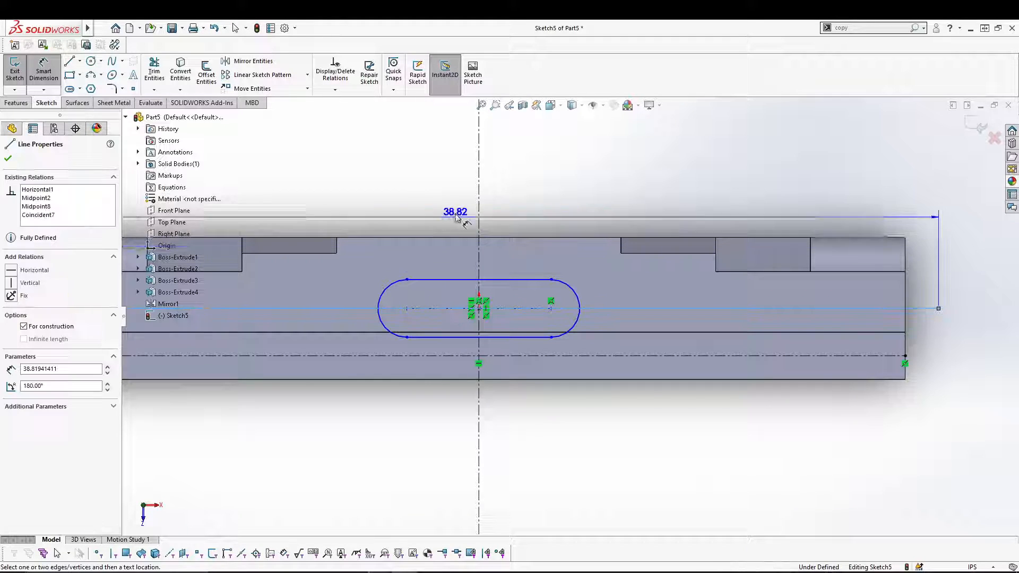
{"action": "key", "text": "Escape"}
{"action": "left_click", "coordinate": [431, 280]}
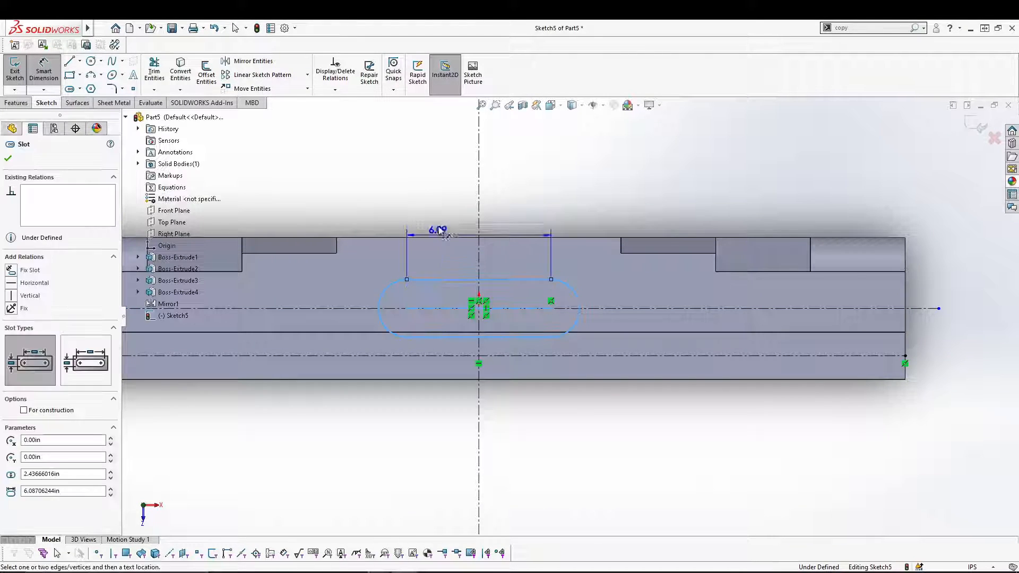
{"action": "left_click", "coordinate": [443, 196]}
{"action": "type", "text": "4"}
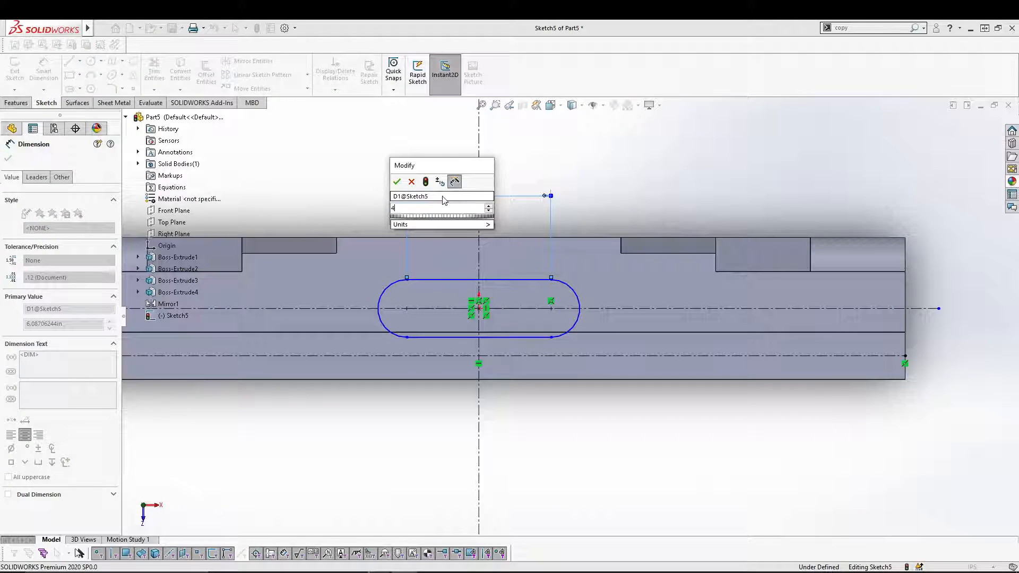
{"action": "left_click", "coordinate": [397, 183]}
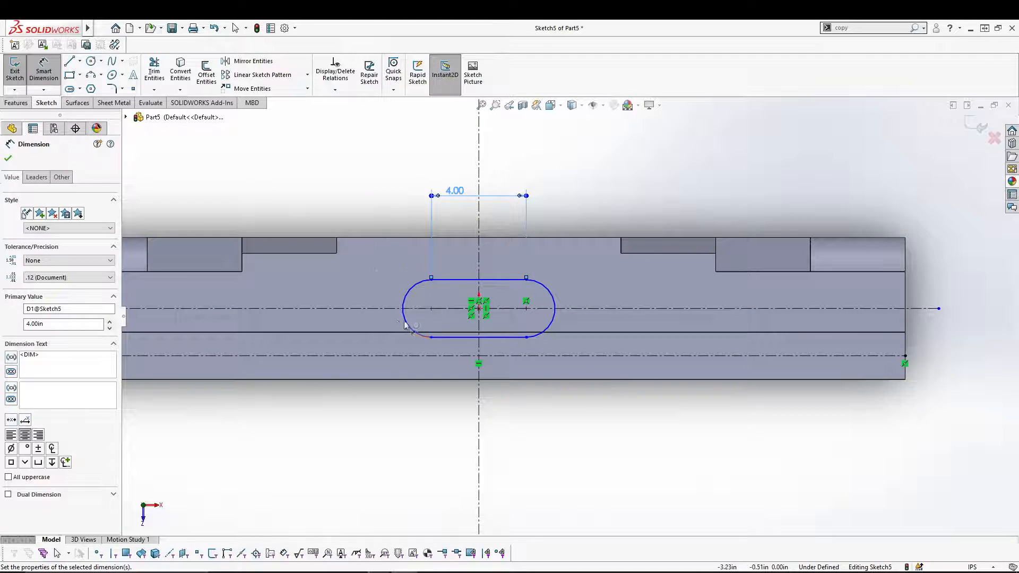
- Dimension the central slot's width as 1.25 in
{"action": "left_click", "coordinate": [456, 279]}
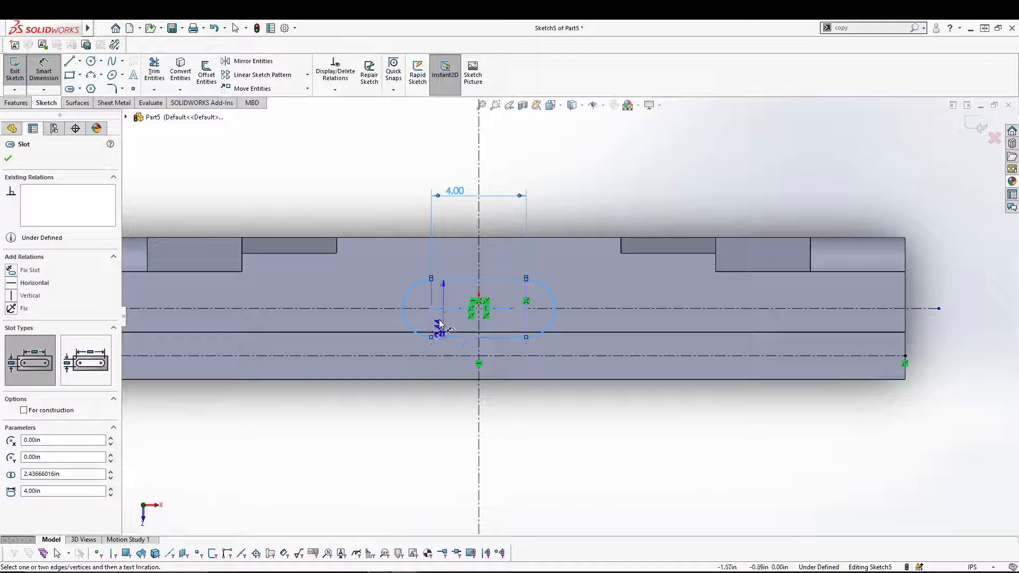
{"action": "left_click", "coordinate": [387, 201]}
{"action": "type", "text": "1.25"}
{"action": "key", "text": "Return"}
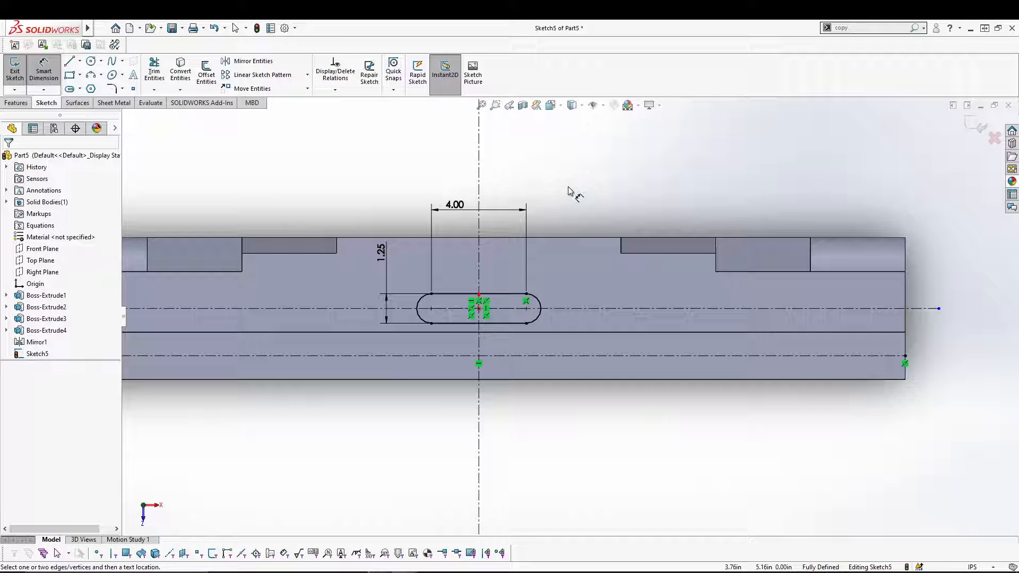
- Sketch a second centerpoint slot on the upper horizontal centerline, about 5.6 in right of the origin, 3.27 in between centres and 1.09 in wide
{"action": "left_click", "coordinate": [70, 89]}
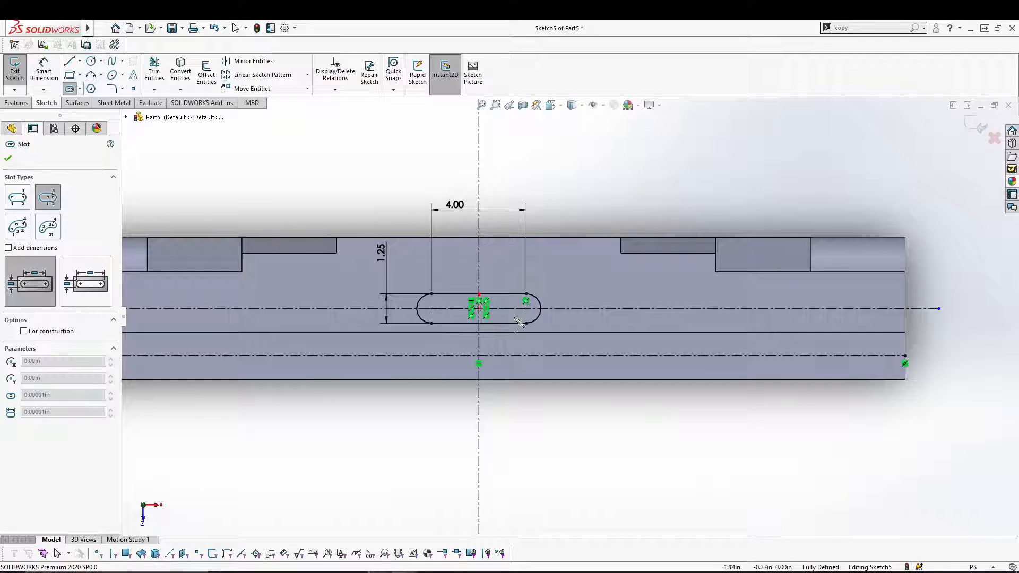
{"action": "left_click", "coordinate": [612, 308]}
{"action": "left_click", "coordinate": [650, 308]}
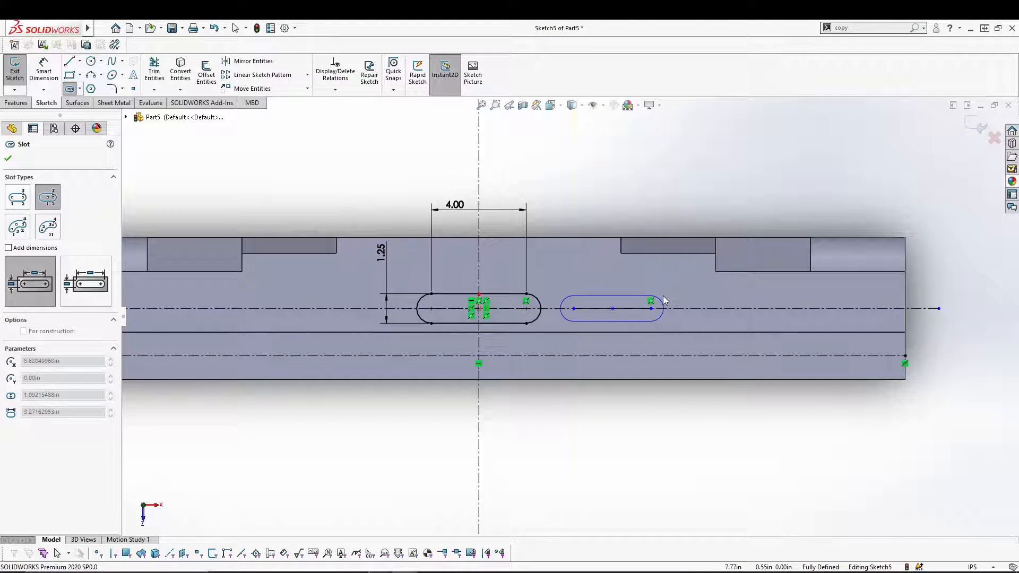
{"action": "left_click", "coordinate": [663, 296]}
{"action": "key", "text": "Escape"}
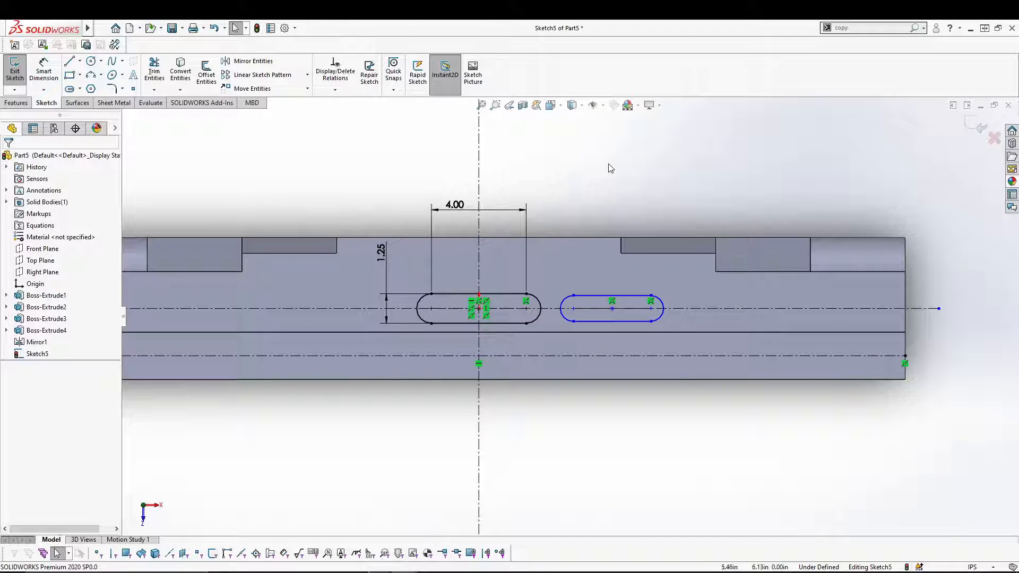
- Dimension the second slot's straight length between arc centres as 2 in
{"action": "right_click", "coordinate": [364, 208]}
{"action": "left_click", "coordinate": [487, 179]}
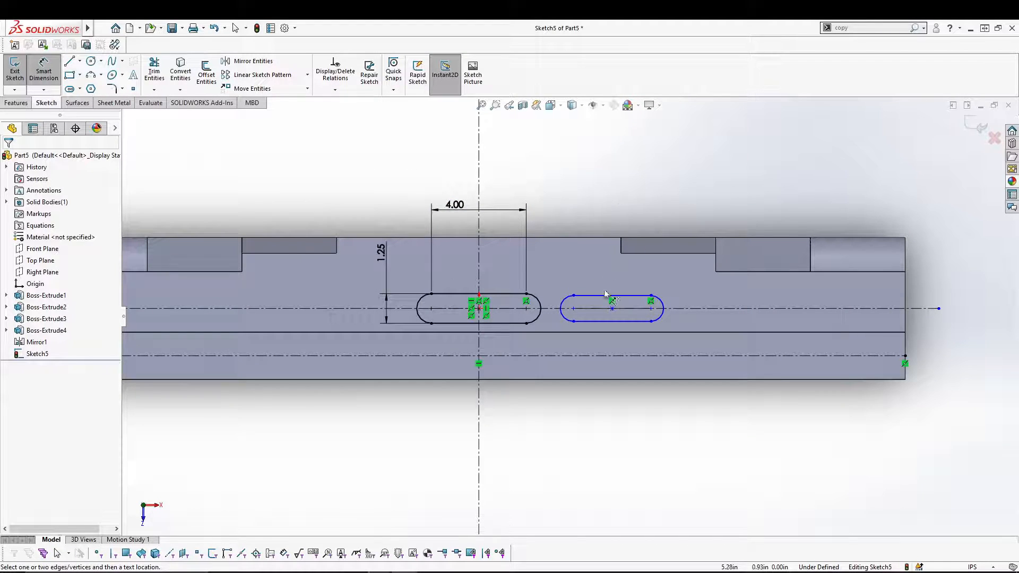
{"action": "left_click", "coordinate": [600, 295]}
{"action": "left_click", "coordinate": [600, 209]}
{"action": "type", "text": "2"}
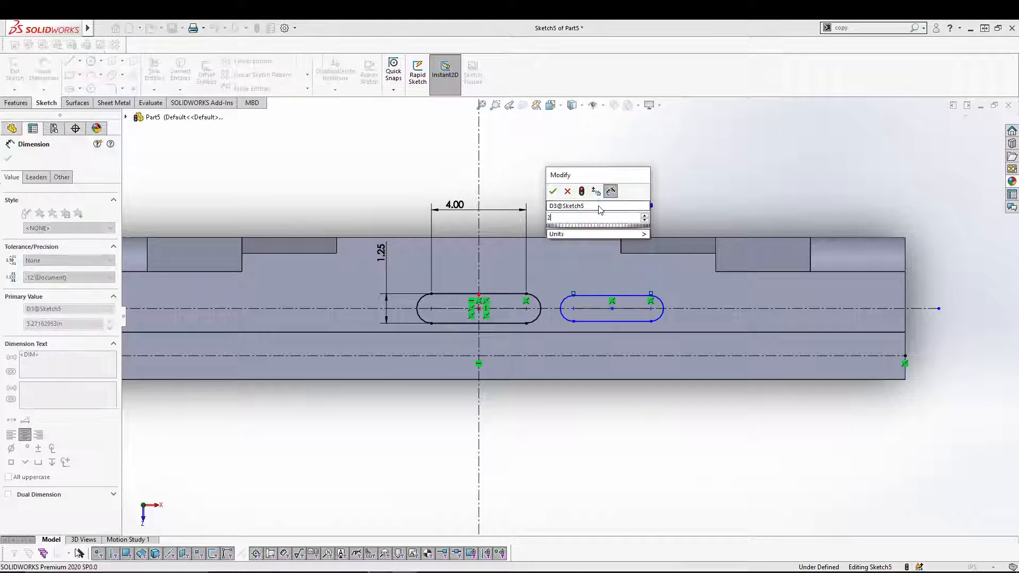
{"action": "key", "text": "Return"}
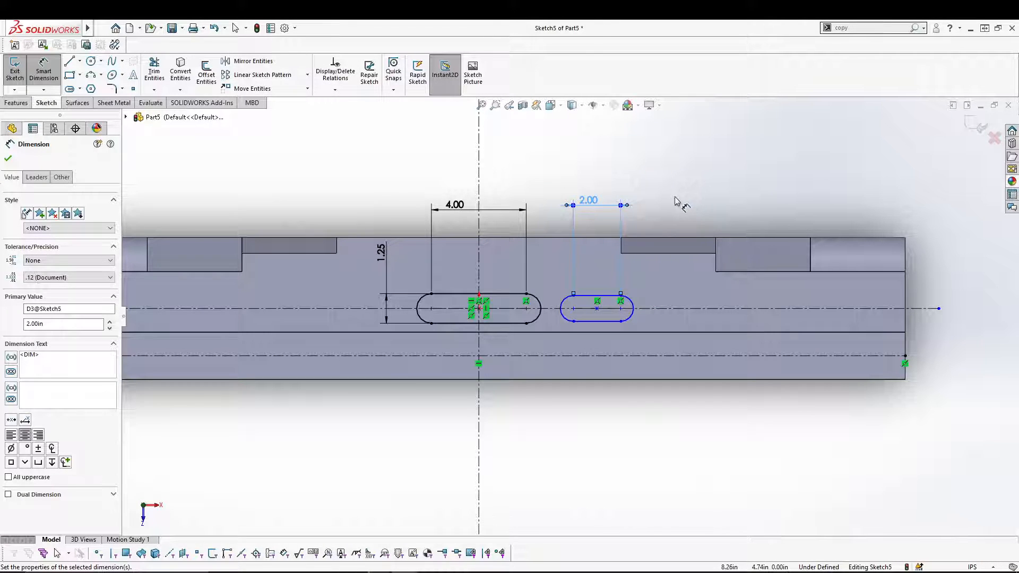
- Dimension the second slot's width as 1.25 in
{"action": "left_click", "coordinate": [588, 298]}
{"action": "left_click", "coordinate": [591, 321]}
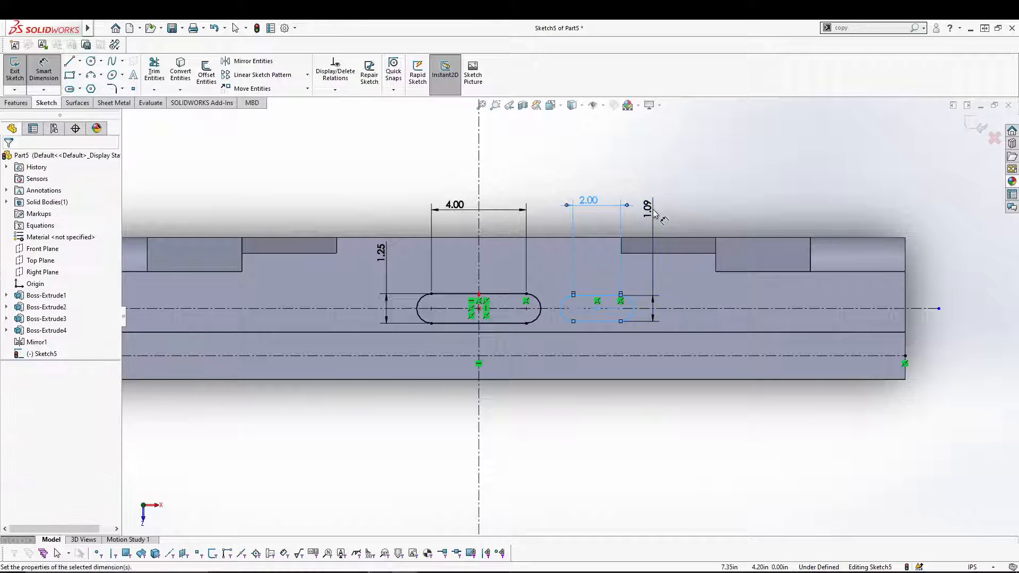
{"action": "left_click", "coordinate": [654, 212]}
{"action": "key", "text": "Return"}
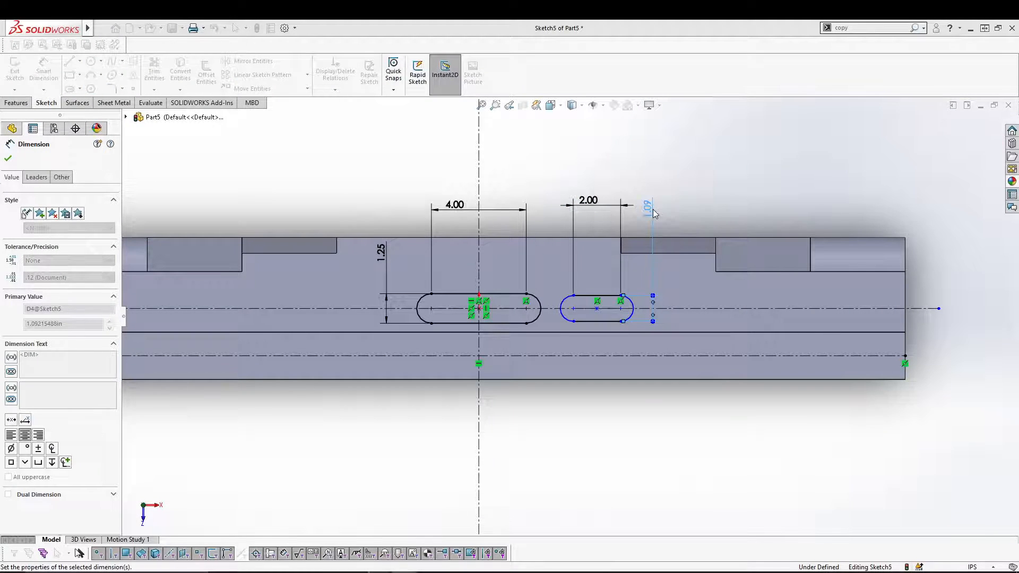
{"action": "left_click", "coordinate": [732, 179]}
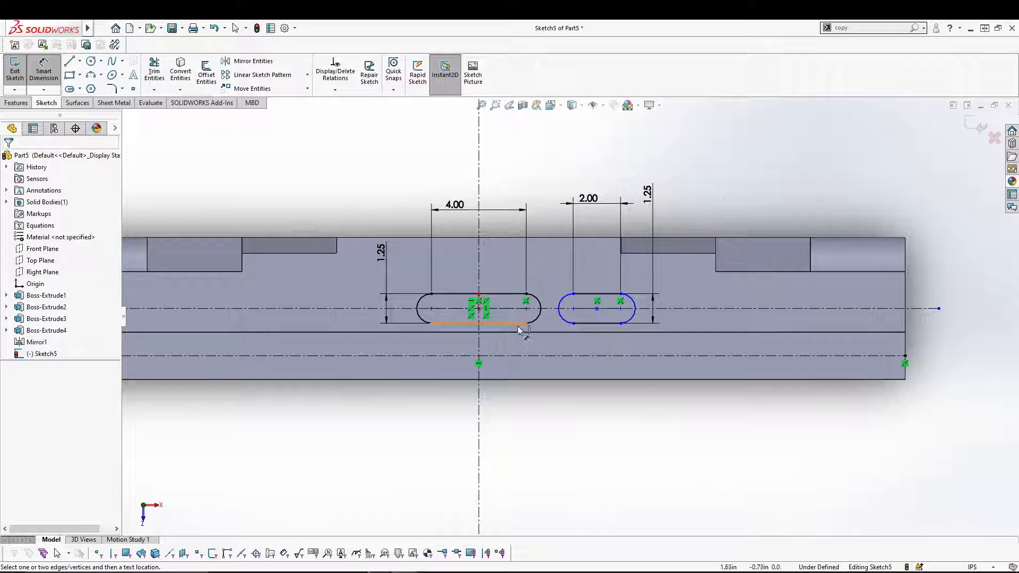
- Dimension the spacing between the facing arc centres of the central and second slots as 1.75 in
{"action": "left_click", "coordinate": [537, 319]}
{"action": "left_click", "coordinate": [573, 310]}
{"action": "left_click", "coordinate": [550, 345]}
{"action": "type", "text": "1.75"}
{"action": "key", "text": "Return"}
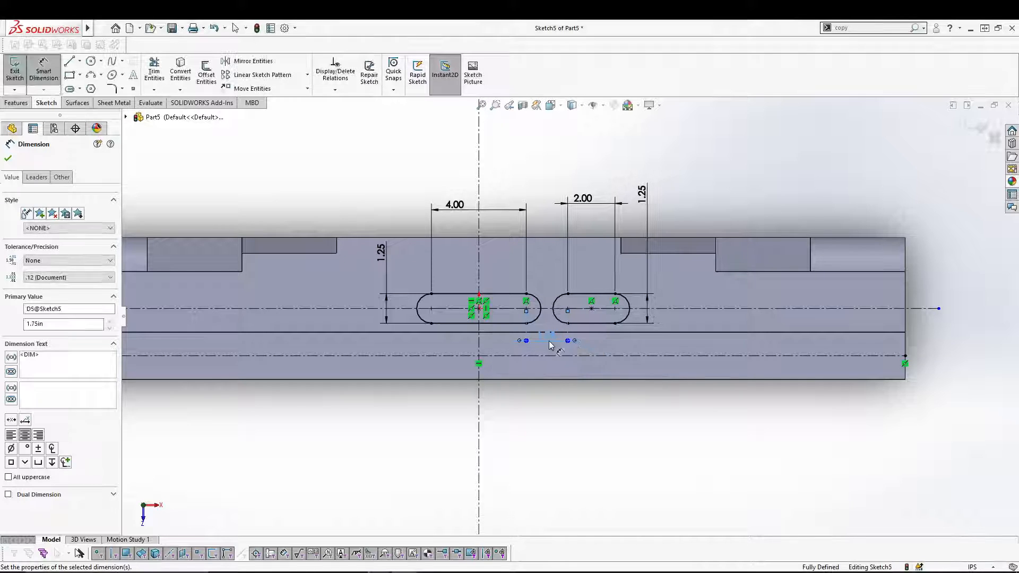
{"action": "left_click", "coordinate": [603, 429]}
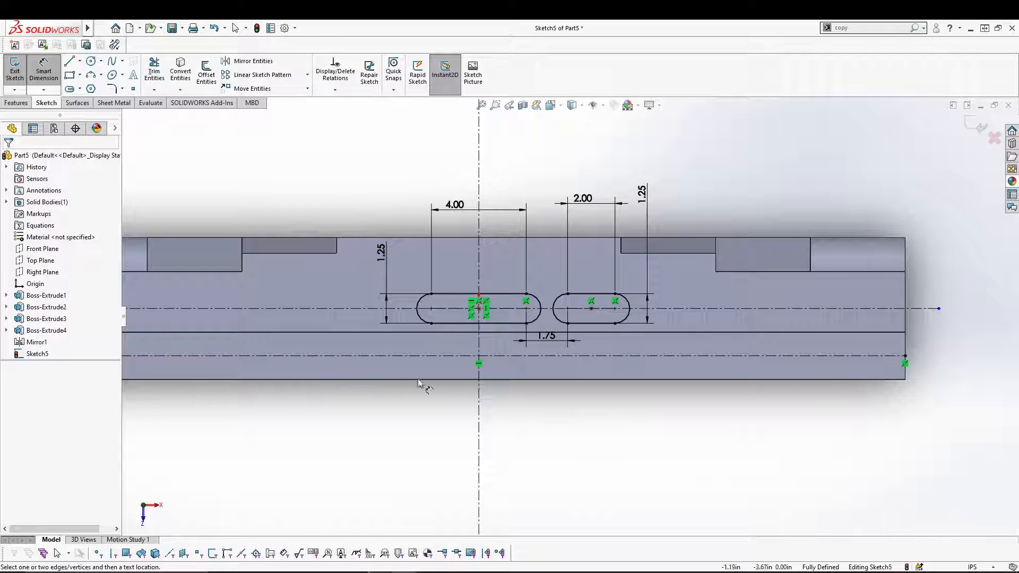
- Sketch a third centerpoint straight slot on the upper horizontal centerline, just right of the second slot
{"action": "left_click", "coordinate": [73, 91]}
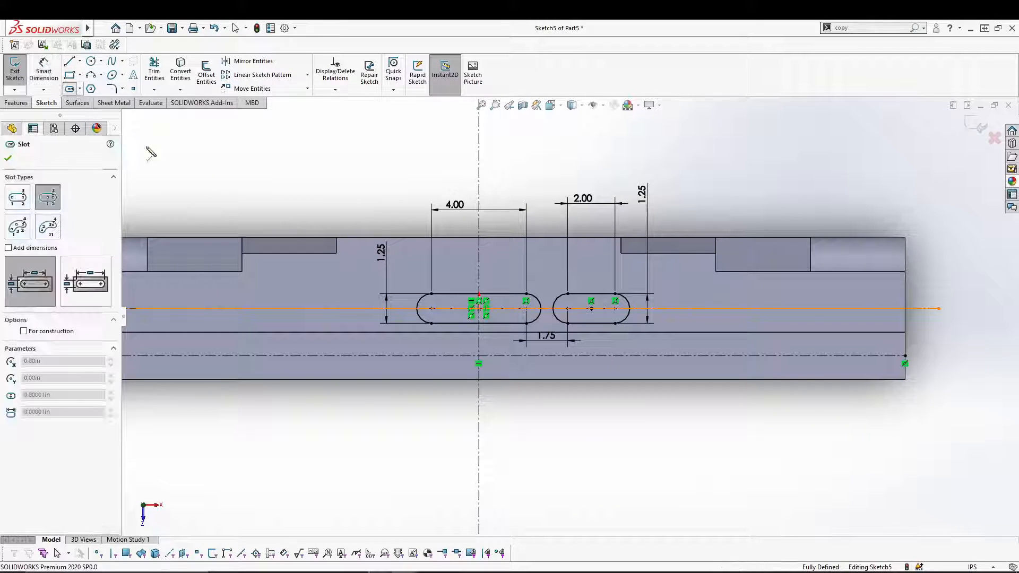
{"action": "left_click", "coordinate": [698, 310]}
{"action": "left_click", "coordinate": [733, 307]}
{"action": "left_click", "coordinate": [764, 320]}
{"action": "key", "text": "Escape"}
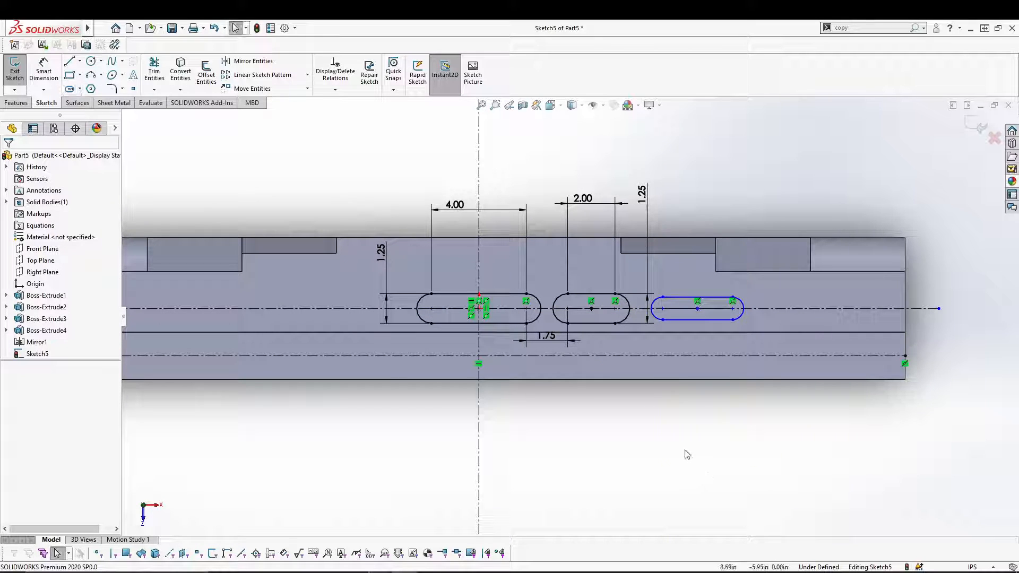
- Add an equal-slots relation between the second and third slots
{"action": "left_click", "coordinate": [630, 313]}
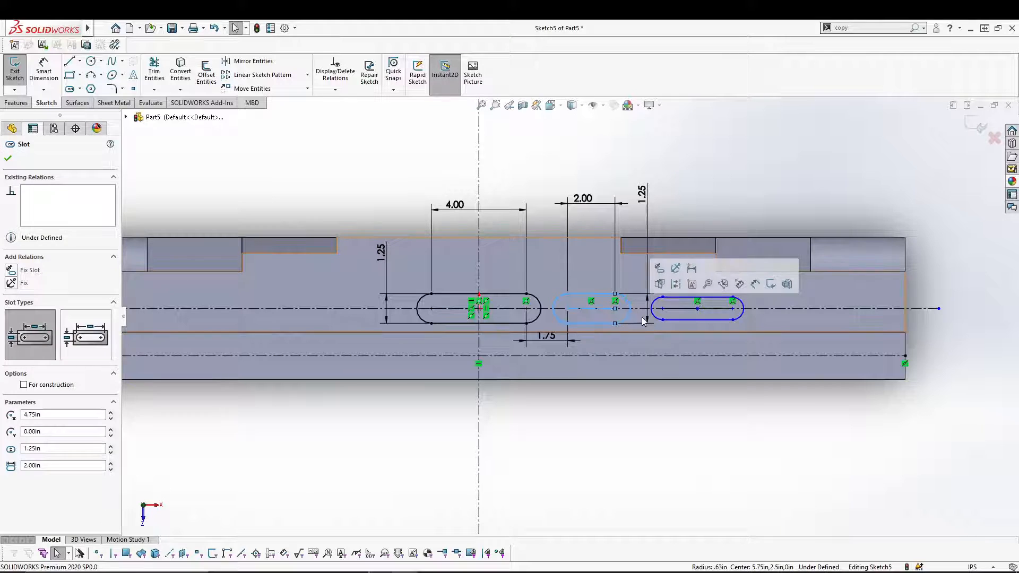
{"action": "left_click", "coordinate": [672, 320], "text": "ctrl"}
{"action": "left_click", "coordinate": [713, 271]}
{"action": "left_click", "coordinate": [701, 435]}
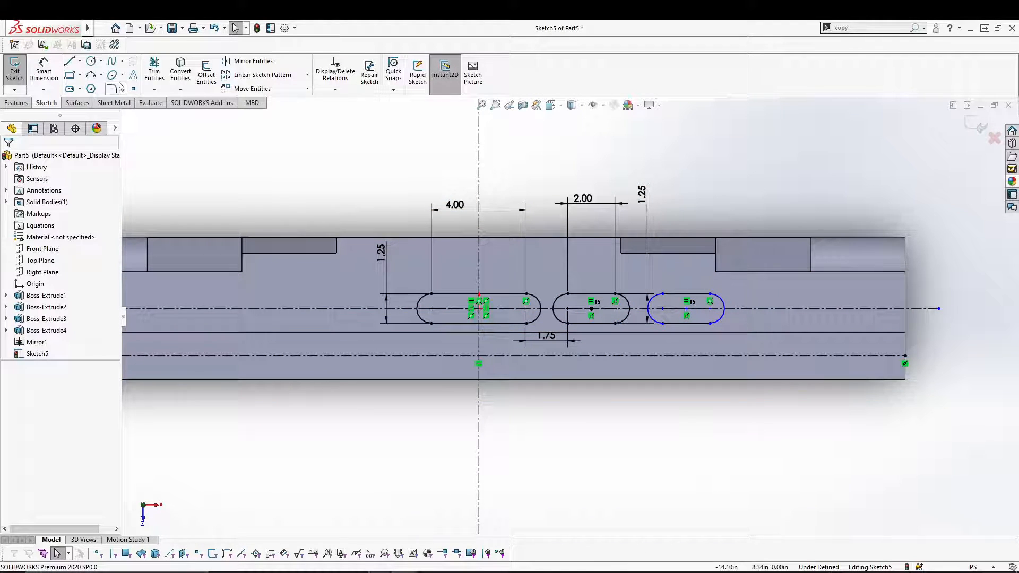
- Dimension the spacing between the facing arc centres of the second and third slots as 1.75 in
{"action": "right_click", "coordinate": [295, 154]}
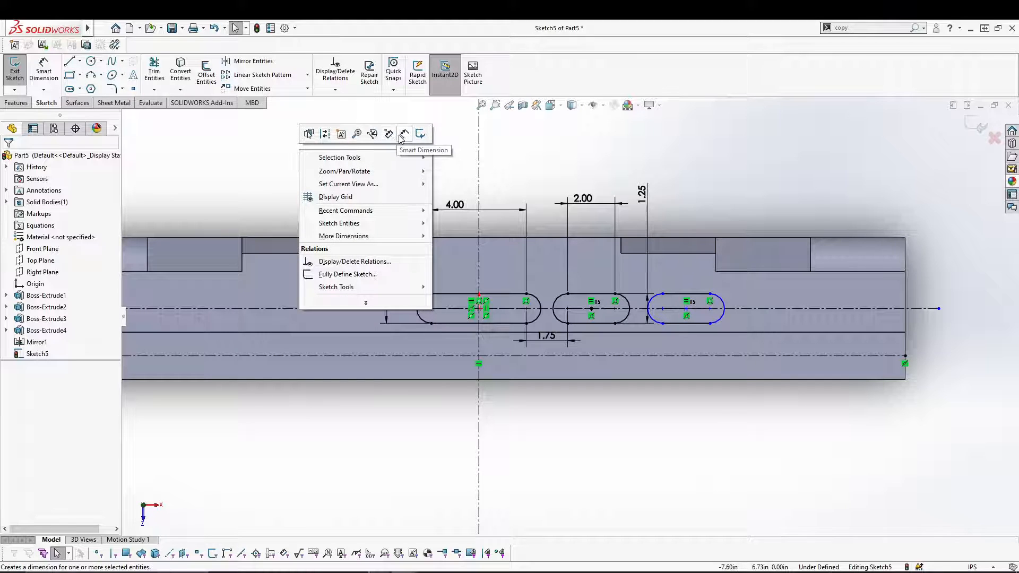
{"action": "left_click", "coordinate": [420, 139]}
{"action": "left_click", "coordinate": [661, 310]}
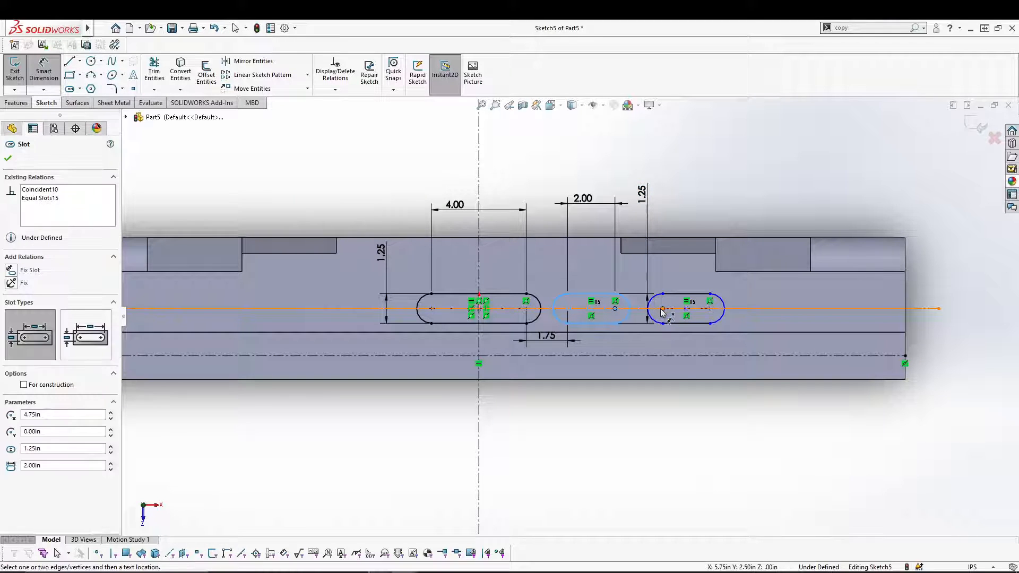
{"action": "left_click", "coordinate": [662, 309]}
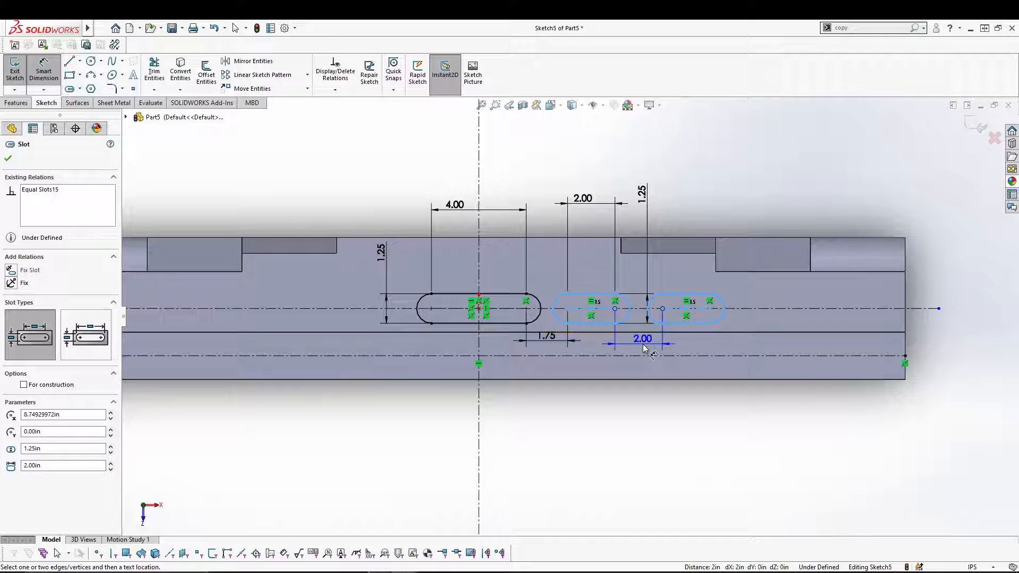
{"action": "left_click", "coordinate": [644, 346]}
{"action": "type", "text": "1.75"}
{"action": "key", "text": "Return"}
{"action": "left_click", "coordinate": [671, 433]}
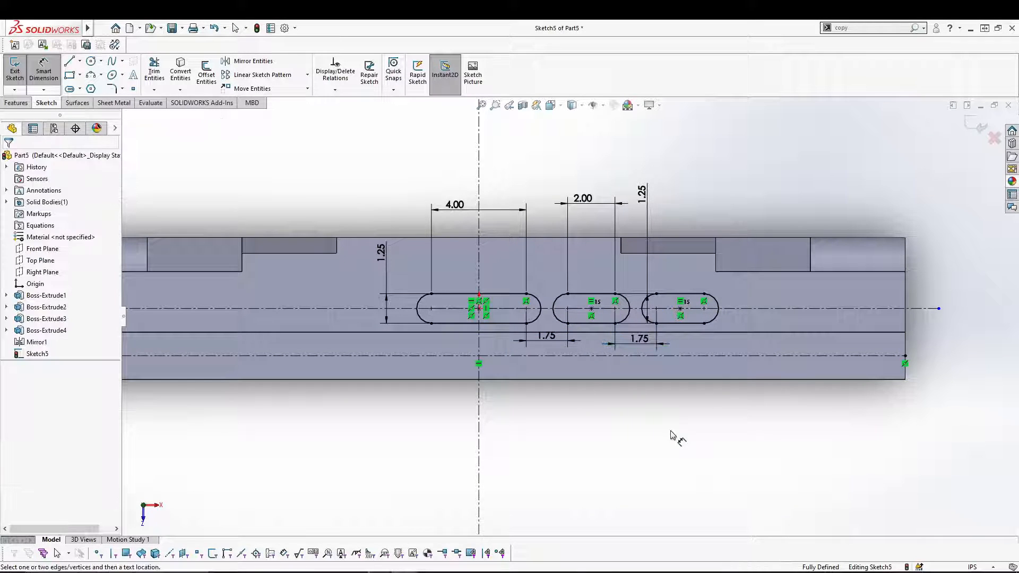
- Sketch a circle on the upper horizontal centerline right of the third slot, about 11.69 in from the origin with a radius of about 0.94 in
{"action": "left_click", "coordinate": [91, 62]}
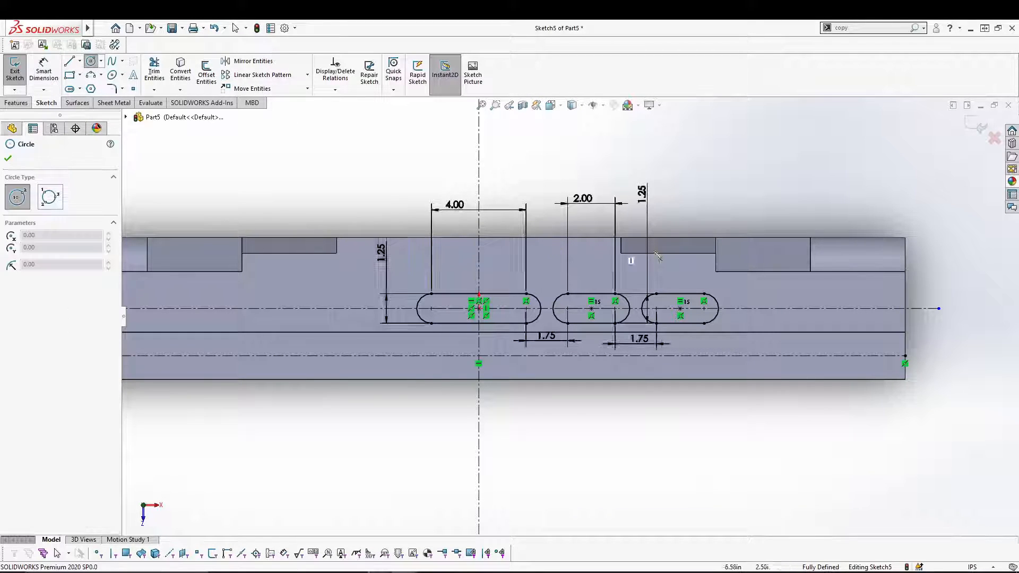
{"action": "left_click", "coordinate": [756, 309]}
{"action": "left_click", "coordinate": [774, 297]}
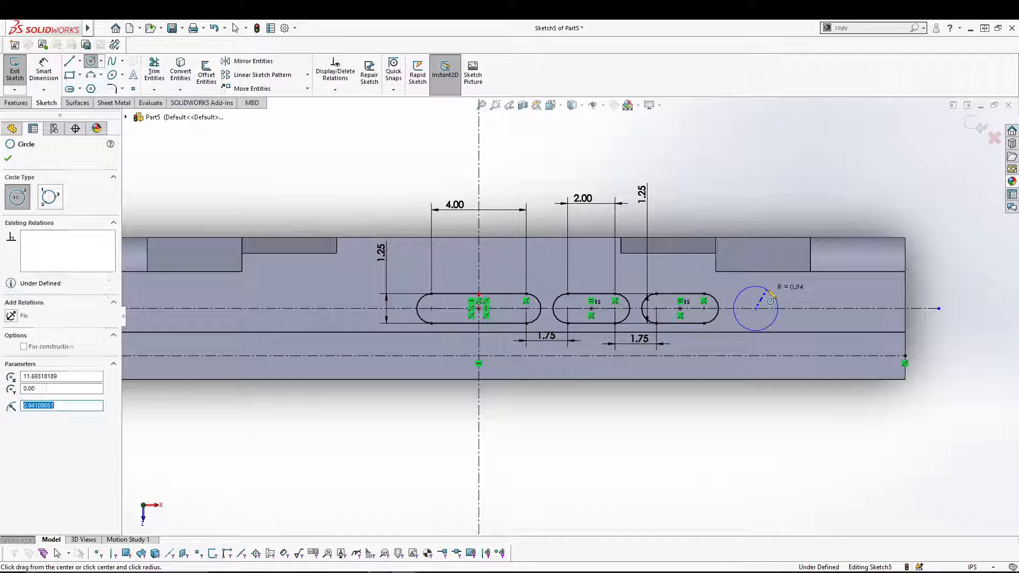
- Dimension the circle's diameter as 1.25 in
{"action": "right_click", "coordinate": [785, 130]}
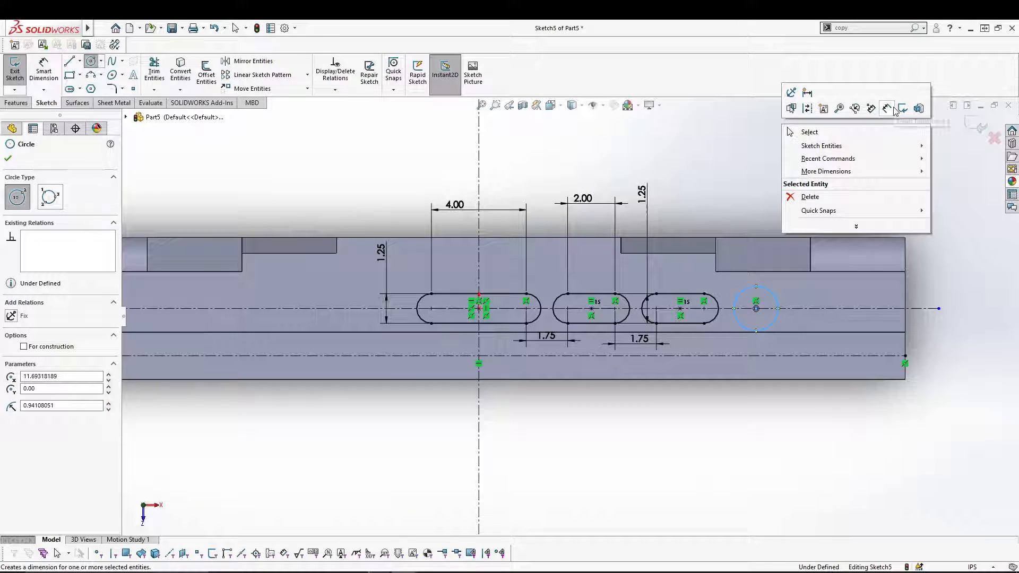
{"action": "left_click", "coordinate": [894, 109]}
{"action": "left_click", "coordinate": [776, 297]}
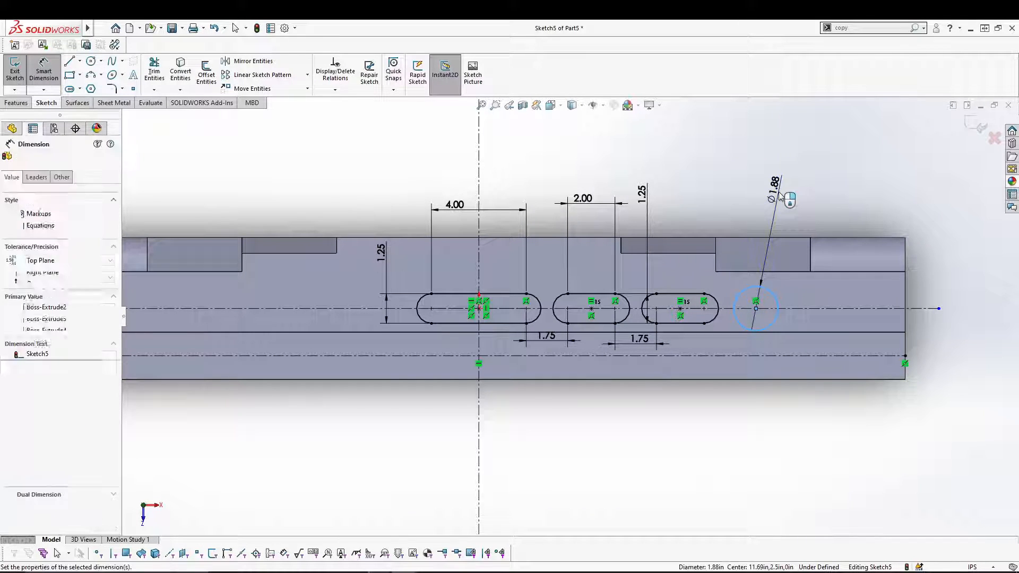
{"action": "left_click", "coordinate": [780, 197]}
{"action": "type", "text": "1.25"}
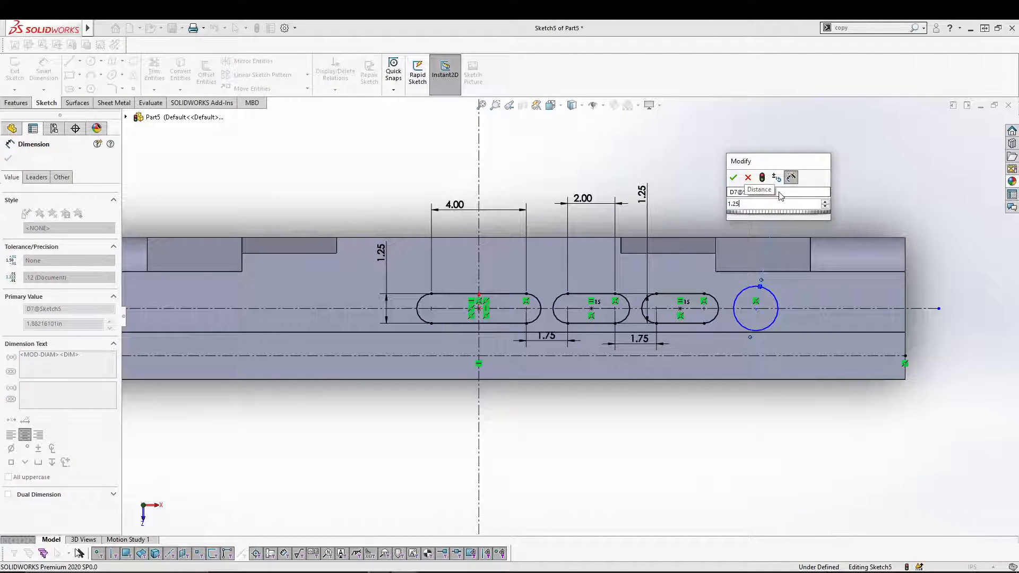
{"action": "key", "text": "Return"}
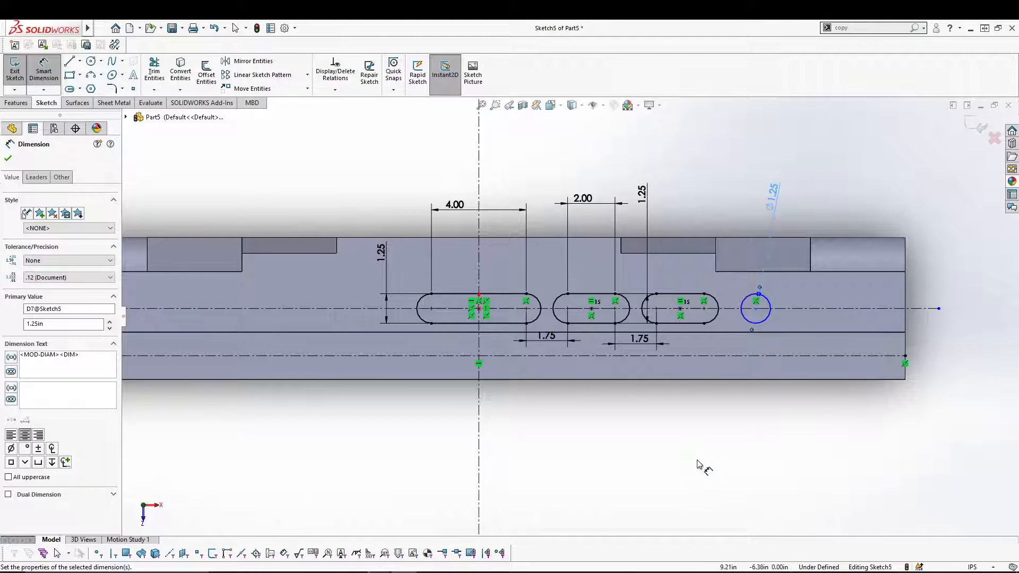
- Dimension the distance from the third slot's right arc centre to the circle's centre as 1.75 in
{"action": "left_click", "coordinate": [706, 309]}
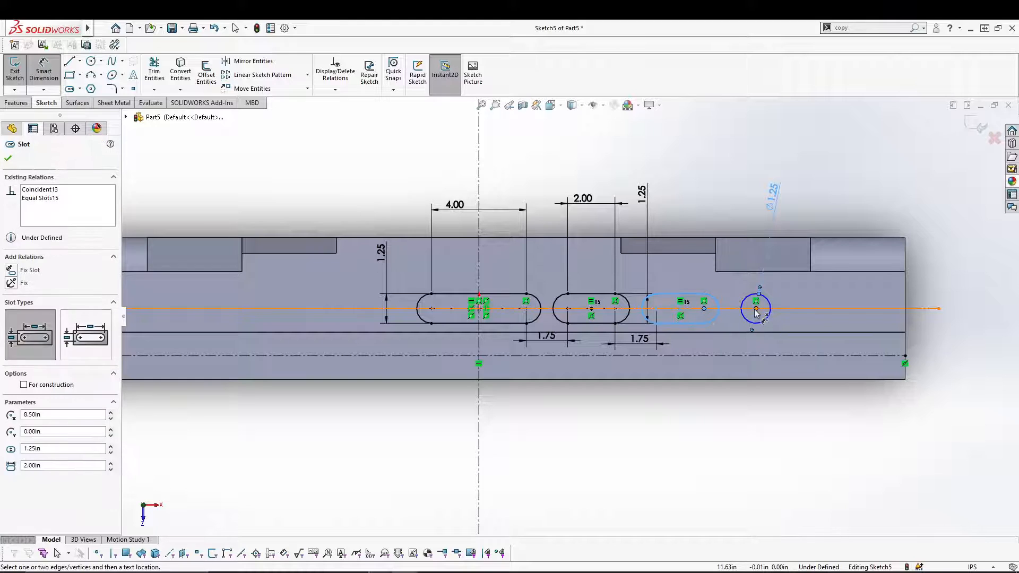
{"action": "left_click", "coordinate": [756, 309]}
{"action": "left_click", "coordinate": [728, 339]}
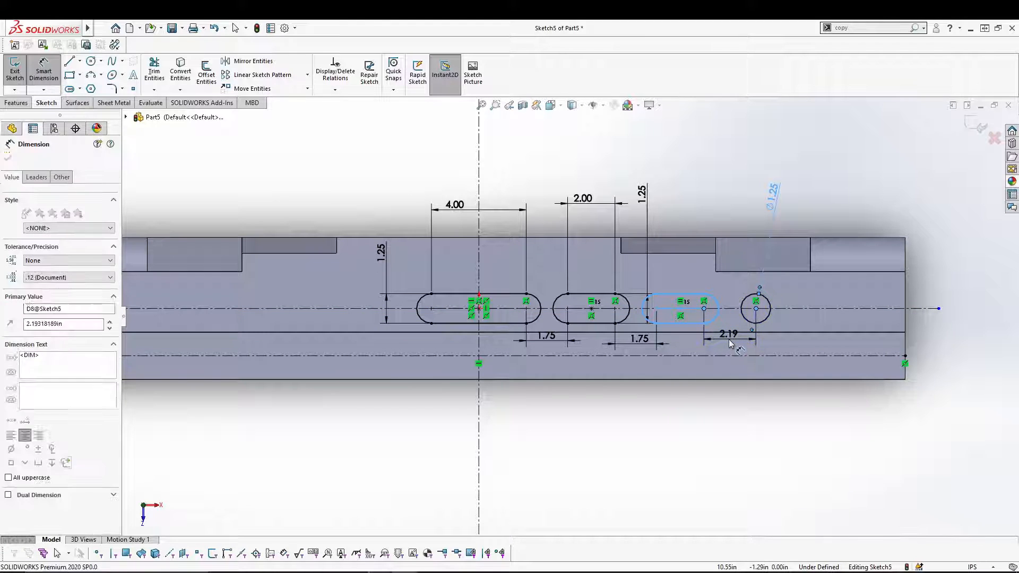
{"action": "type", "text": "1.75"}
{"action": "key", "text": "Return"}
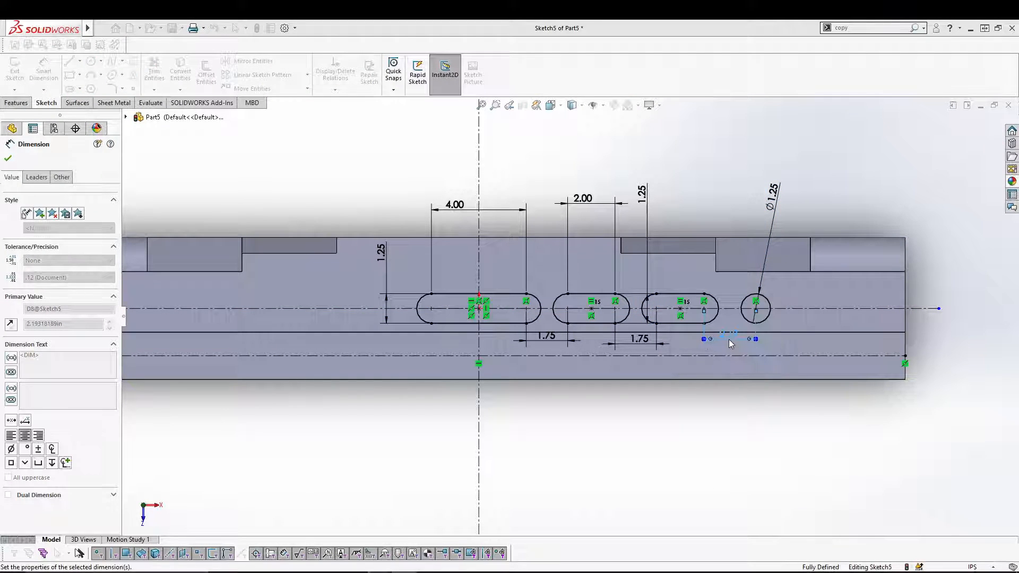
{"action": "left_click", "coordinate": [753, 459]}
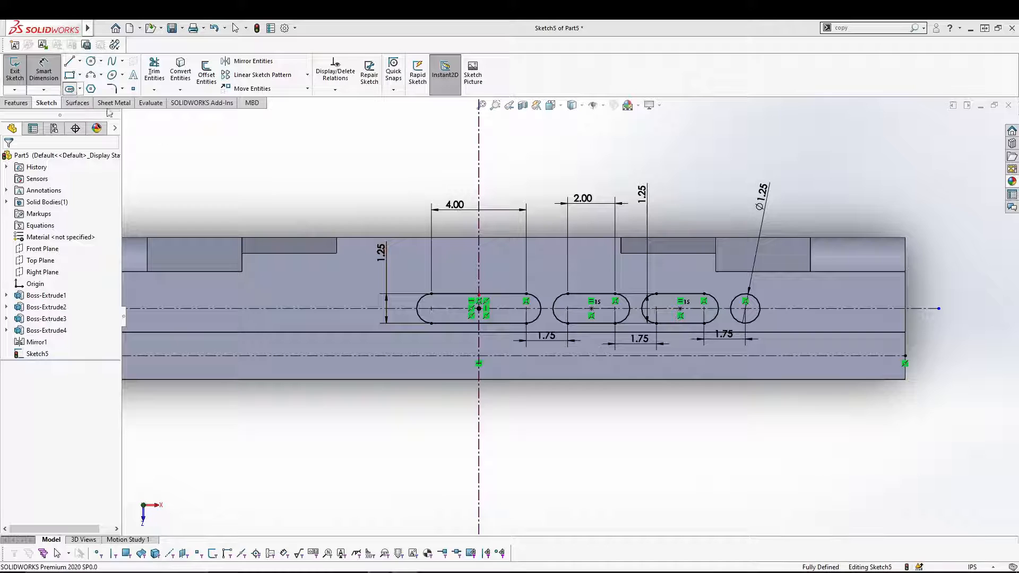
- Sketch a centerpoint slot on the same centerline beyond the circle, about 14.81 in right of the origin, 4.53 in between centres and 1 in wide
{"action": "left_click", "coordinate": [72, 89]}
{"action": "left_click", "coordinate": [830, 308]}
{"action": "left_click", "coordinate": [883, 309]}
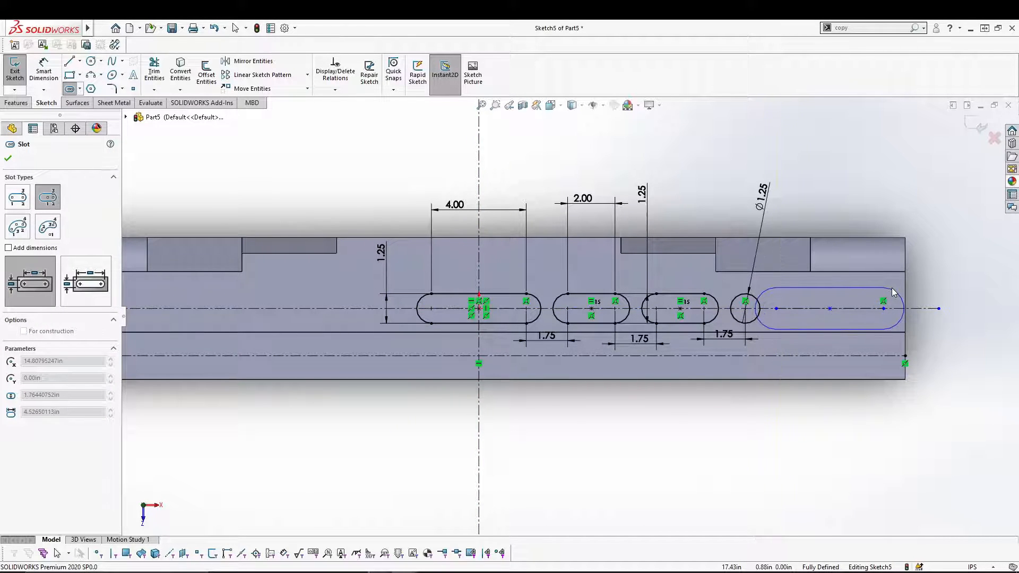
{"action": "left_click", "coordinate": [888, 297]}
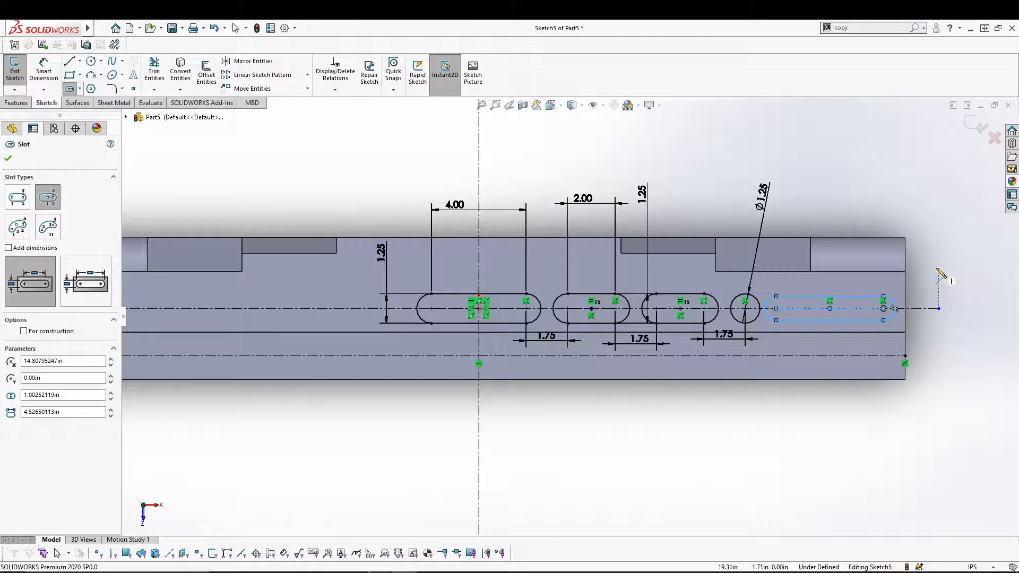
{"action": "key", "text": "Escape"}
{"action": "key", "text": "Escape"}
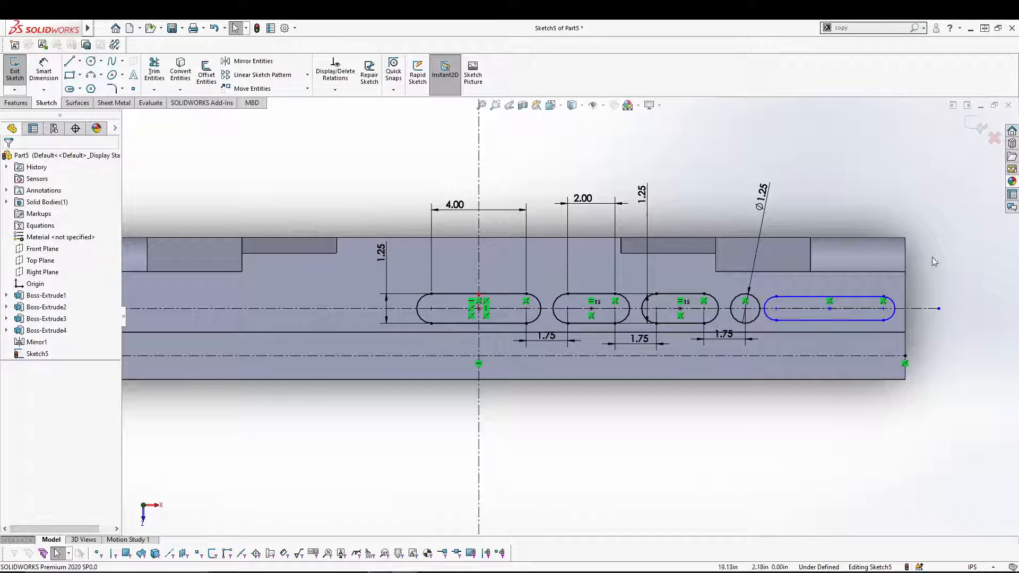
- Add an equal-slots relation between the central slot and the outermost right slot
{"action": "left_click", "coordinate": [506, 294]}
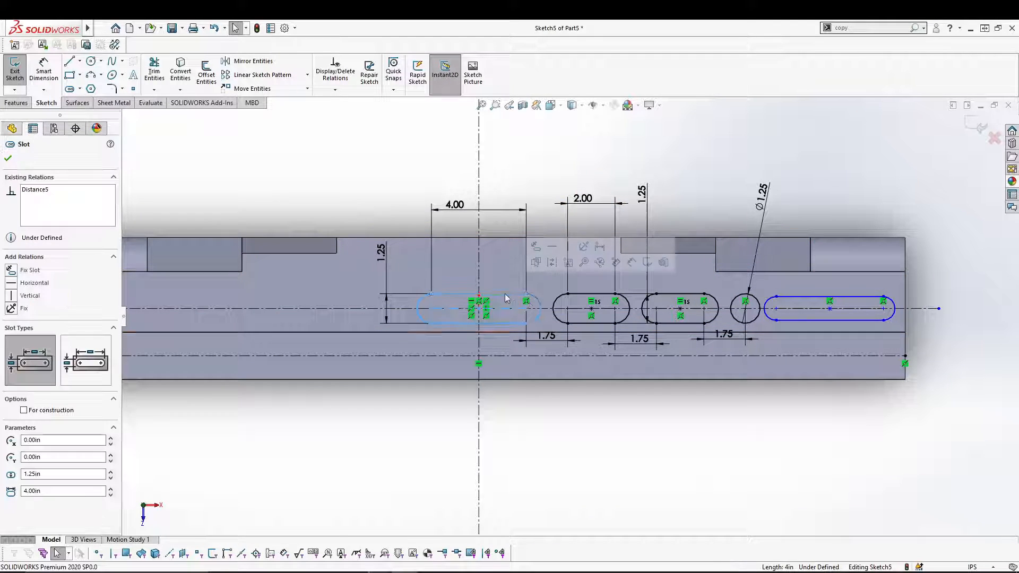
{"action": "left_click", "coordinate": [841, 298], "text": "ctrl"}
{"action": "left_click", "coordinate": [878, 248]}
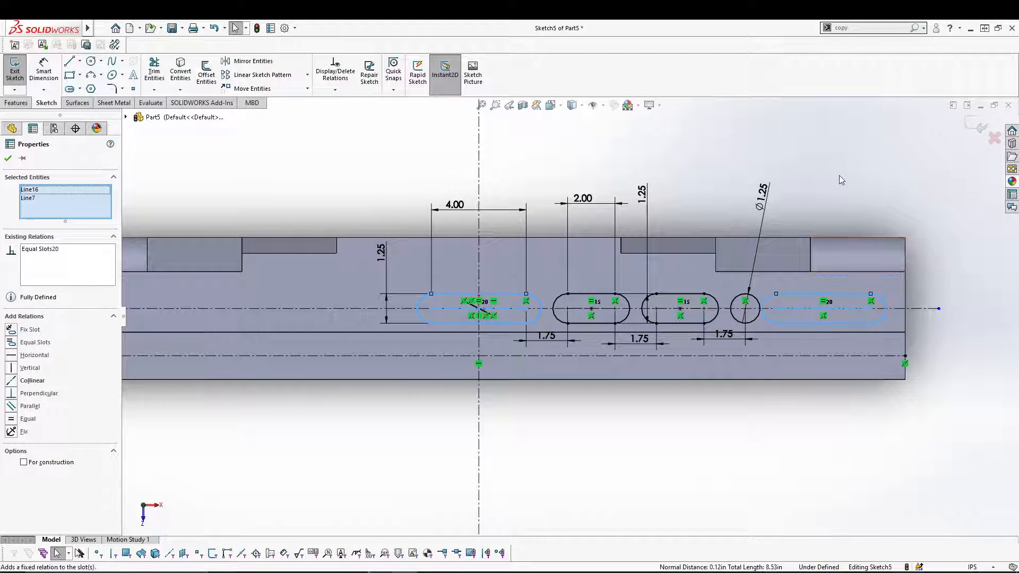
{"action": "left_click", "coordinate": [838, 174]}
- Dimension the distance from the circle's centre to the outermost slot's left arc centre as 1.75 in
{"action": "right_click", "coordinate": [390, 165]}
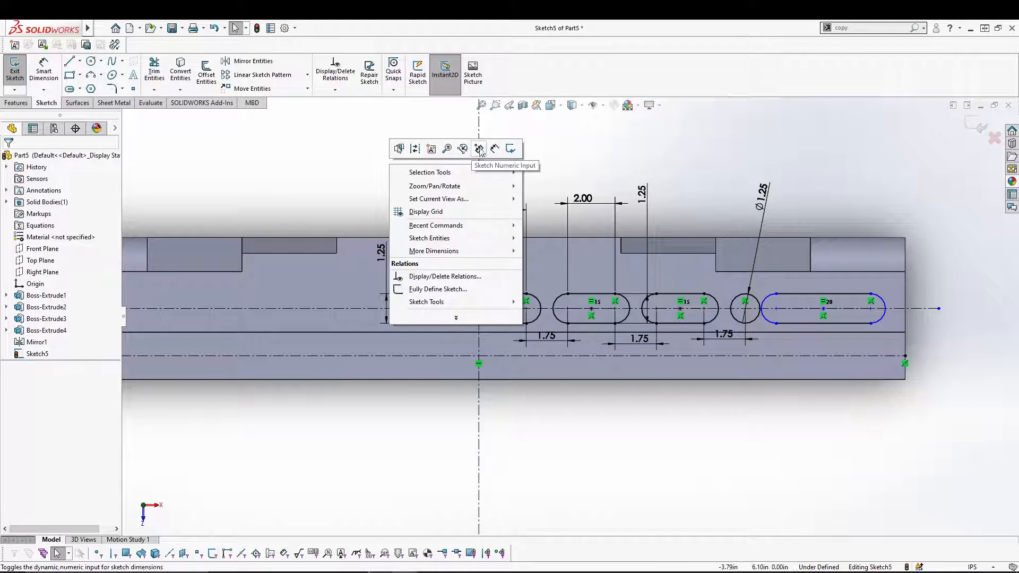
{"action": "left_click", "coordinate": [478, 149]}
{"action": "left_click", "coordinate": [745, 309]}
{"action": "left_click", "coordinate": [776, 308]}
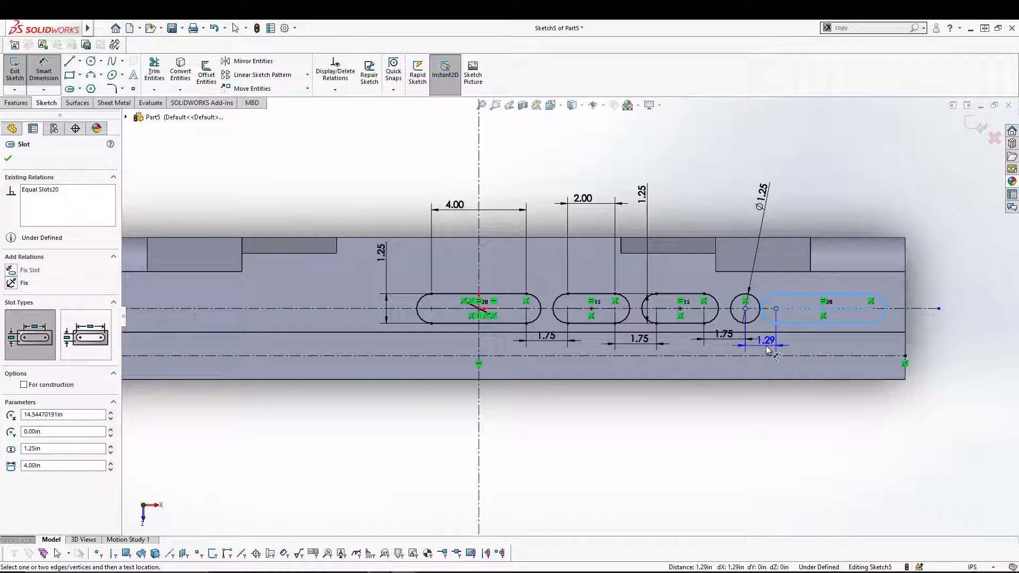
{"action": "left_click", "coordinate": [773, 344]}
{"action": "type", "text": "1.75"}
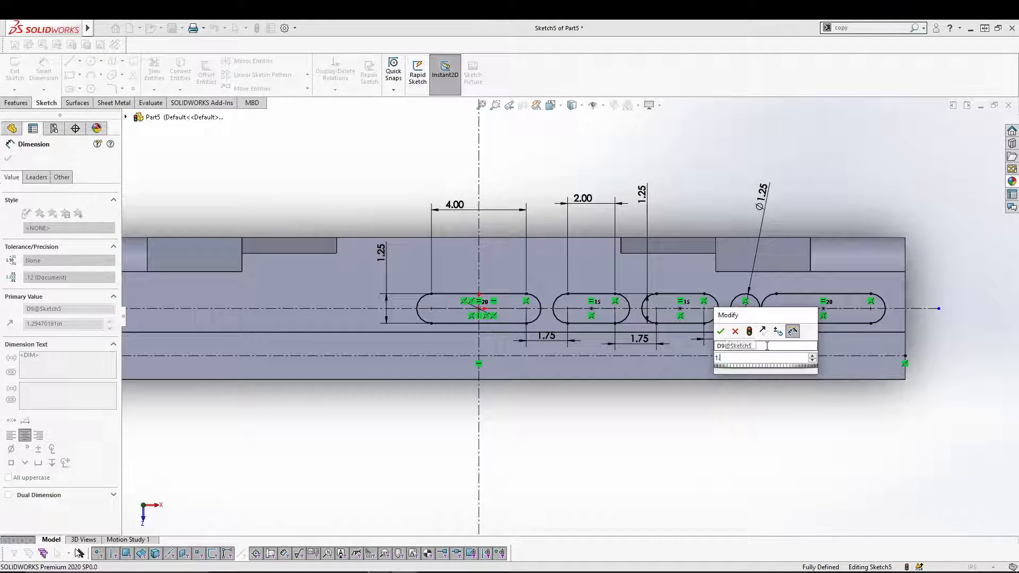
{"action": "key", "text": "Return"}
{"action": "left_click", "coordinate": [727, 485]}
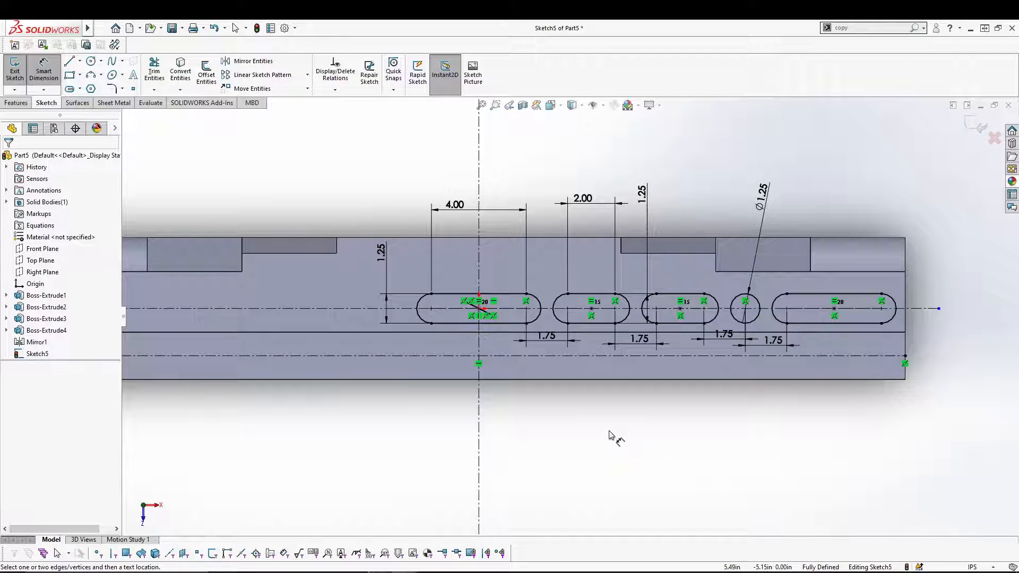
- Copy the four slots and the circle from the upper centerline's central point onto the matching point of the lower centerline, keeping relations
{"action": "key", "text": "Escape"}
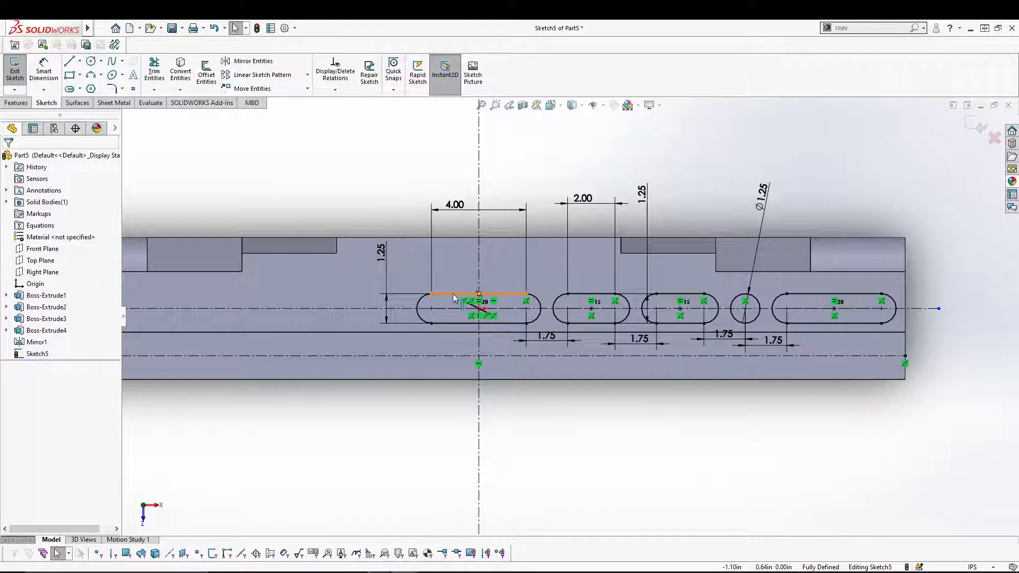
{"action": "left_click", "coordinate": [307, 89]}
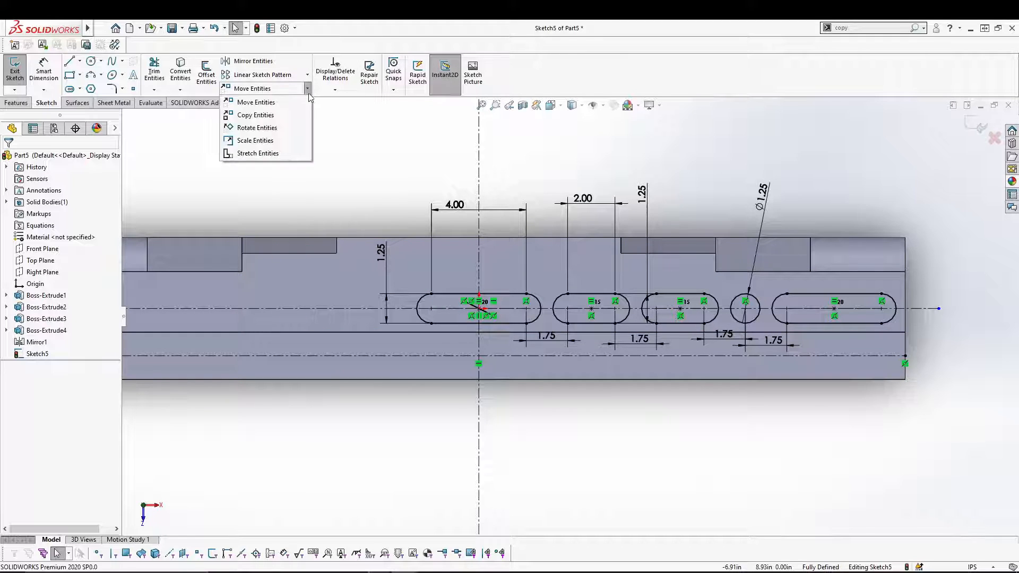
{"action": "left_click", "coordinate": [255, 125]}
{"action": "left_click", "coordinate": [467, 293]}
{"action": "left_click", "coordinate": [603, 298]}
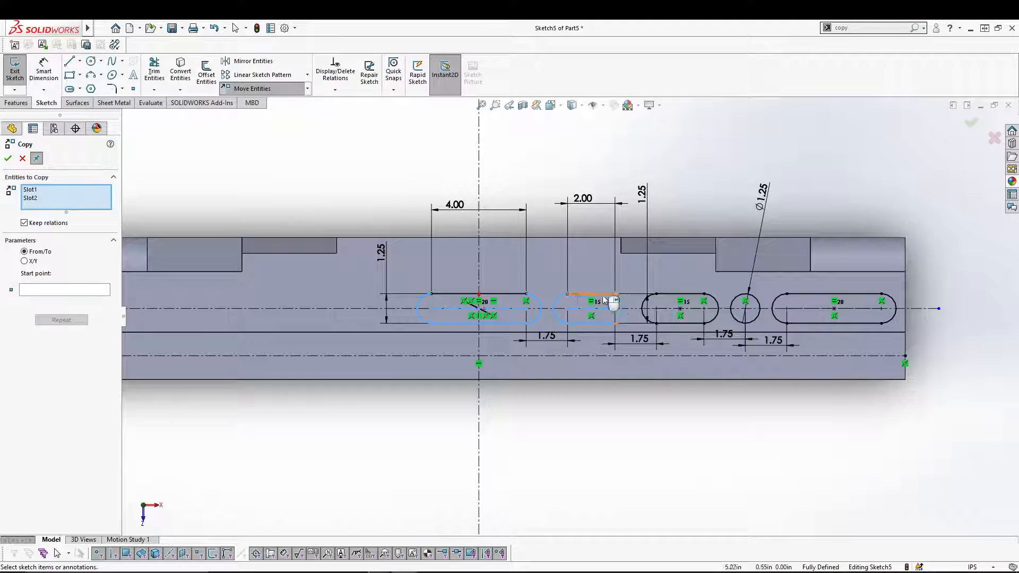
{"action": "left_click", "coordinate": [673, 295]}
{"action": "left_click", "coordinate": [743, 295]}
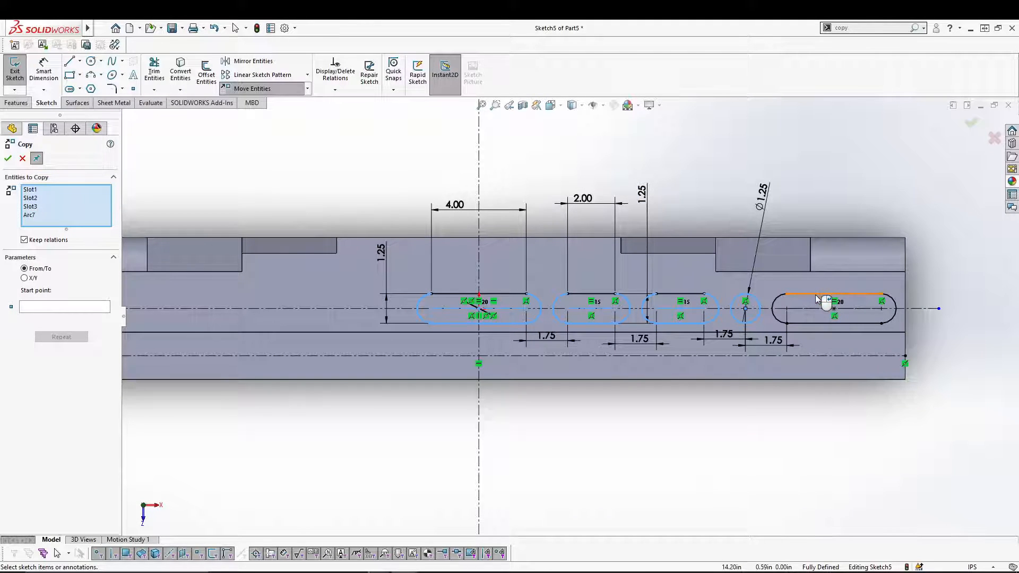
{"action": "left_click", "coordinate": [823, 293]}
{"action": "left_click", "coordinate": [43, 316]}
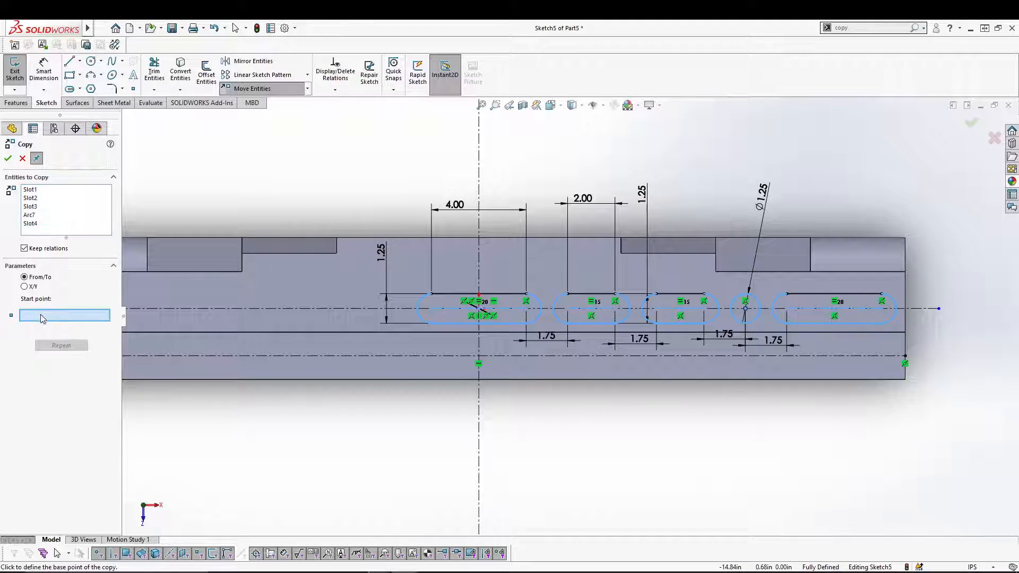
{"action": "left_click", "coordinate": [479, 310]}
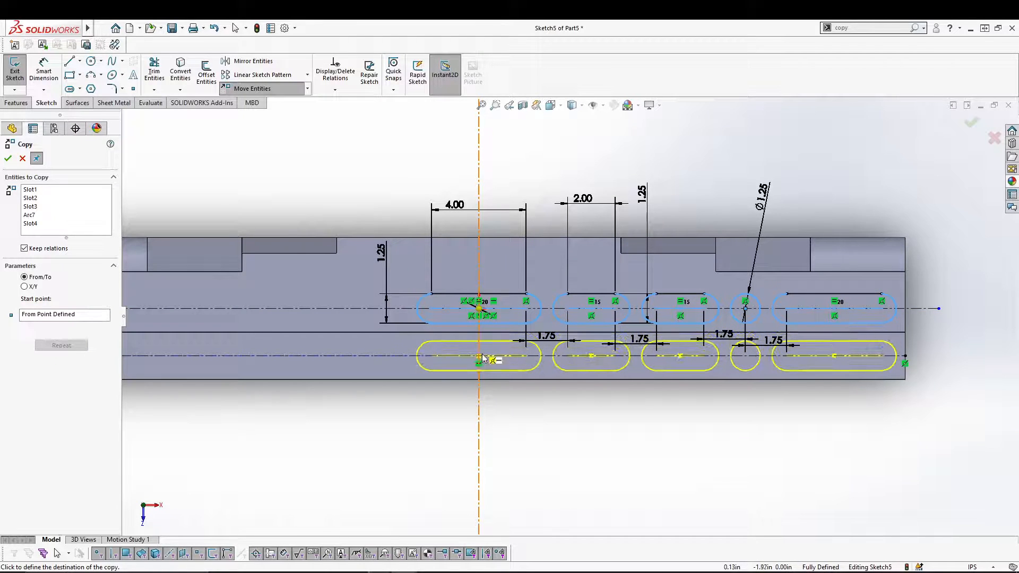
{"action": "left_click", "coordinate": [480, 356]}
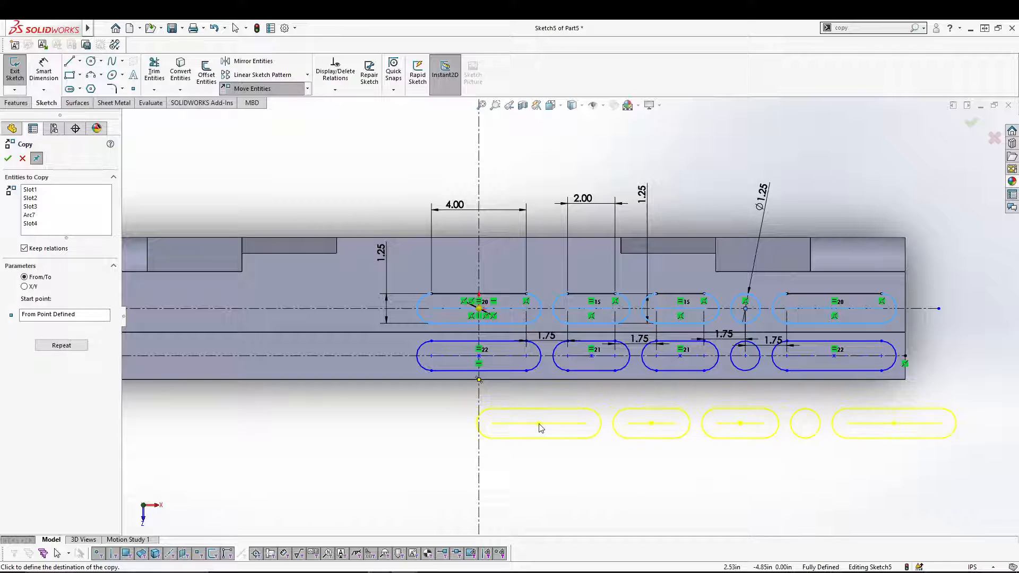
{"action": "key", "text": "Escape"}
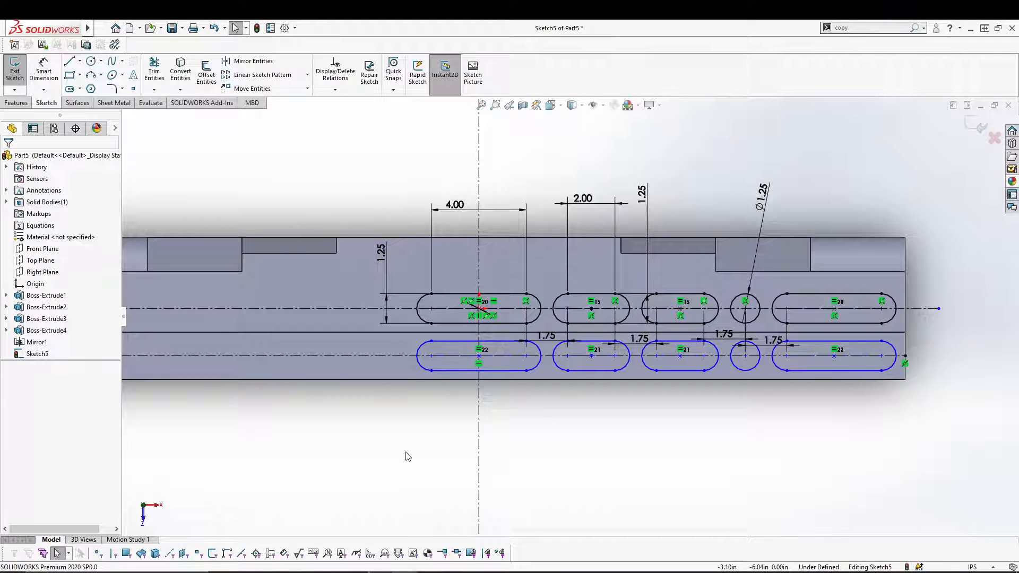
- Mirror the three off-centre slots and the circle of both rows about the vertical centerline, leaving out the two central slots
{"action": "key", "text": "f"}
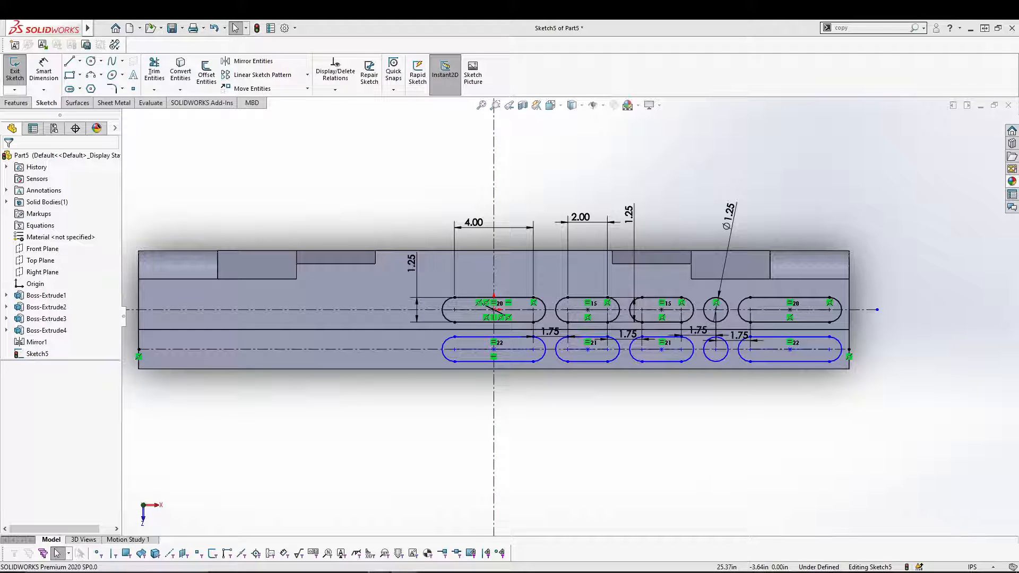
{"action": "left_click", "coordinate": [253, 61]}
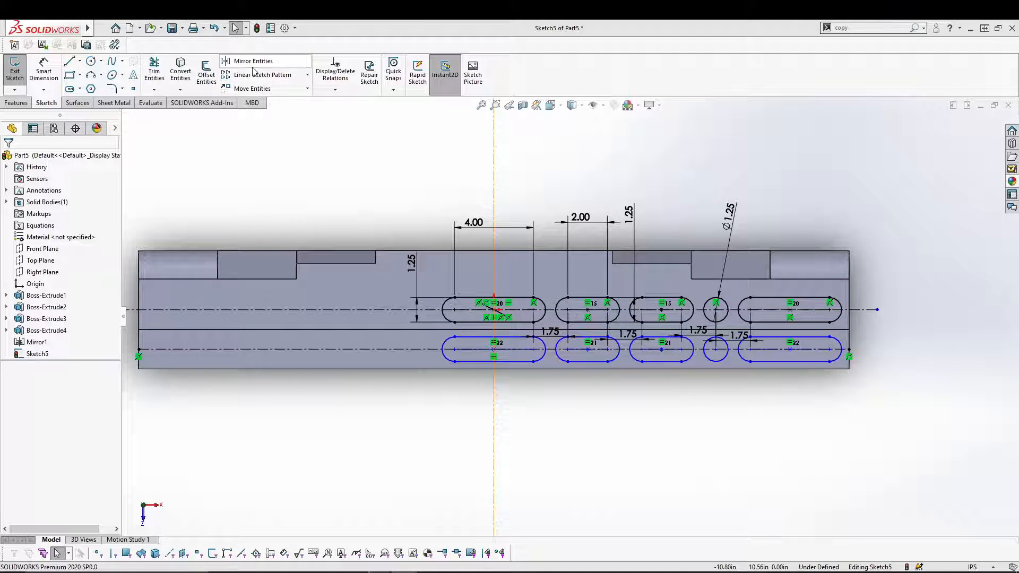
{"action": "left_click", "coordinate": [586, 298]}
{"action": "left_click", "coordinate": [663, 302]}
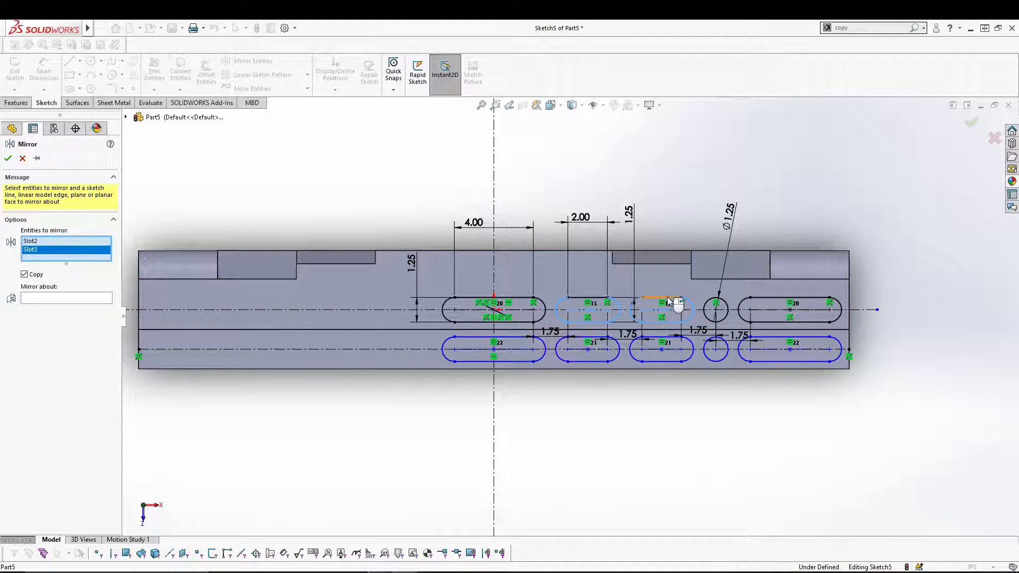
{"action": "left_click", "coordinate": [728, 309]}
{"action": "left_click", "coordinate": [787, 304]}
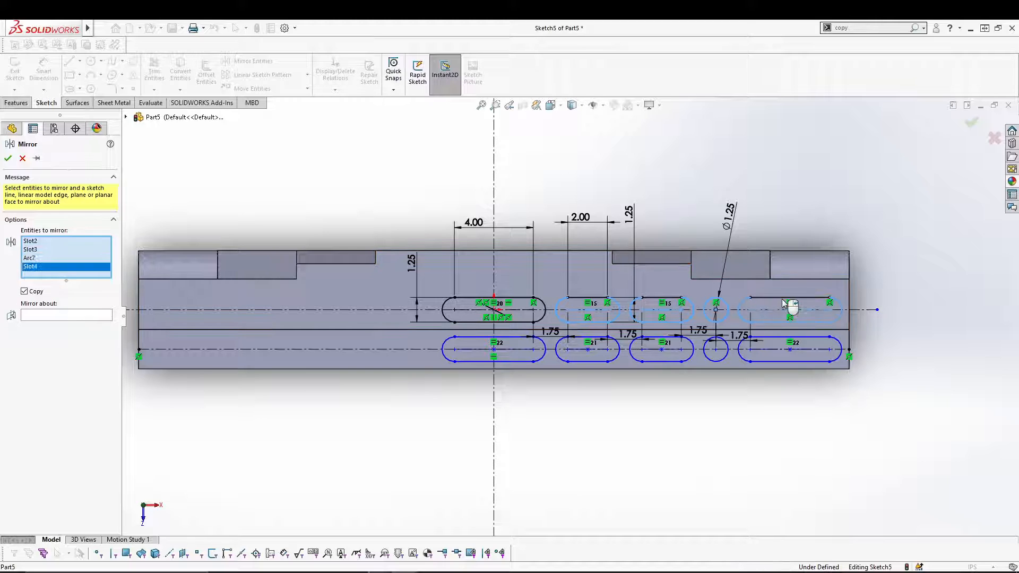
{"action": "left_click", "coordinate": [777, 340]}
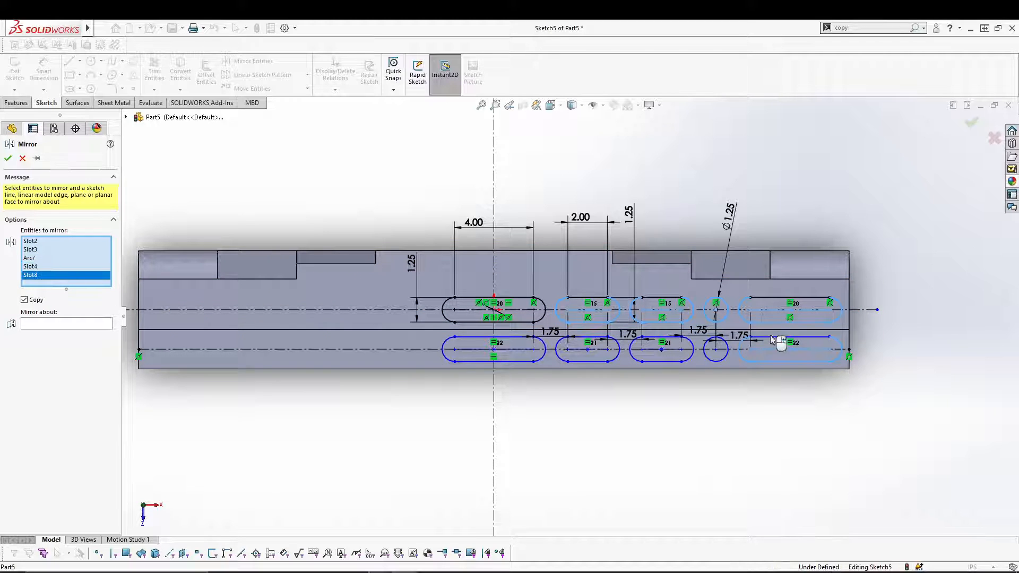
{"action": "left_click", "coordinate": [721, 343]}
{"action": "left_click", "coordinate": [687, 344]}
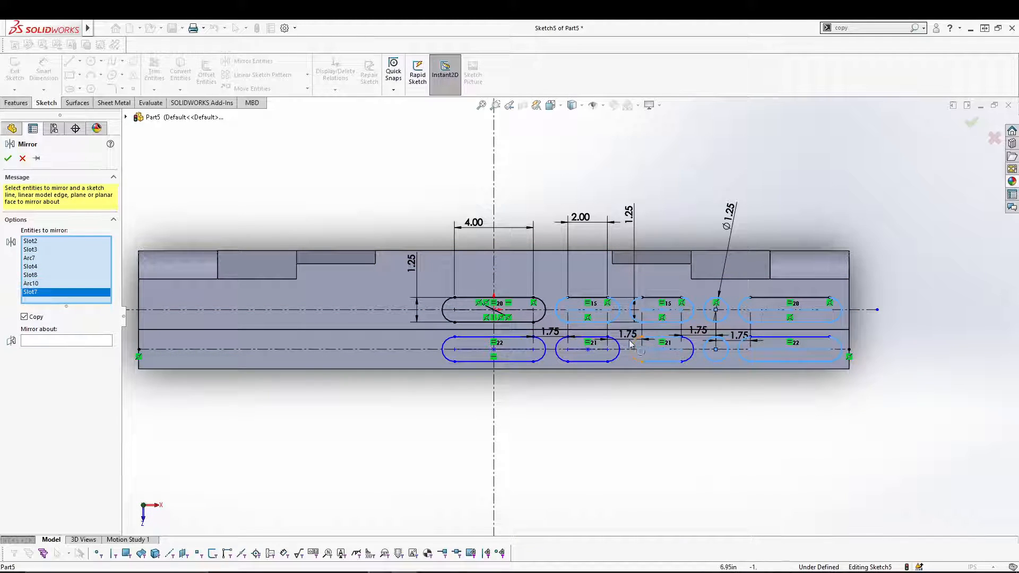
{"action": "left_click", "coordinate": [619, 349]}
{"action": "left_click", "coordinate": [73, 350]}
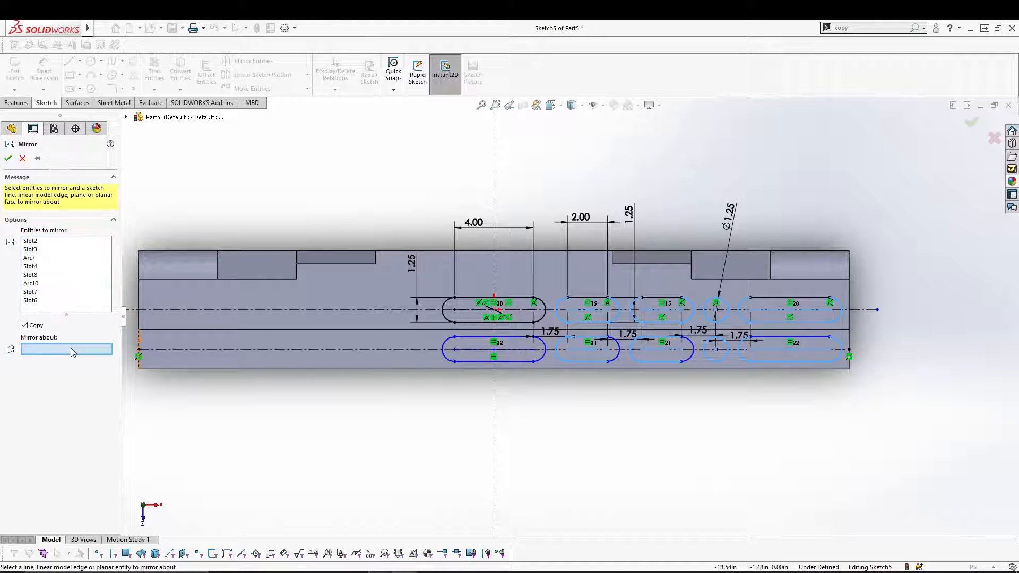
{"action": "left_click", "coordinate": [494, 153]}
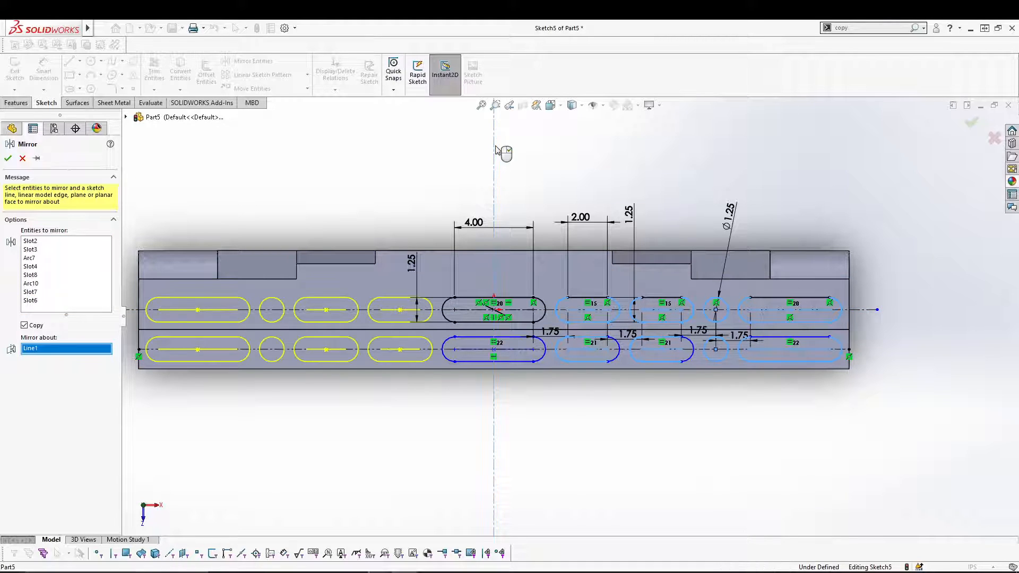
{"action": "left_click", "coordinate": [8, 158]}
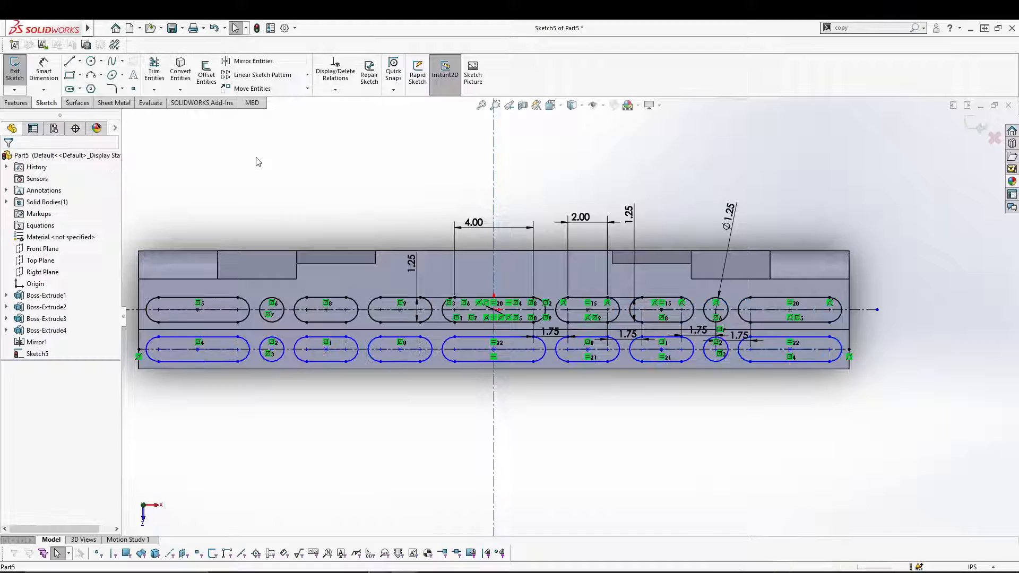
- Exit the sketch and cut-extrude the two rows of slots and holes to a blind depth of 2 in
{"action": "middle_click_drag", "start_coordinate": [312, 177], "coordinate": [356, 411]}
{"action": "left_click", "coordinate": [15, 74]}
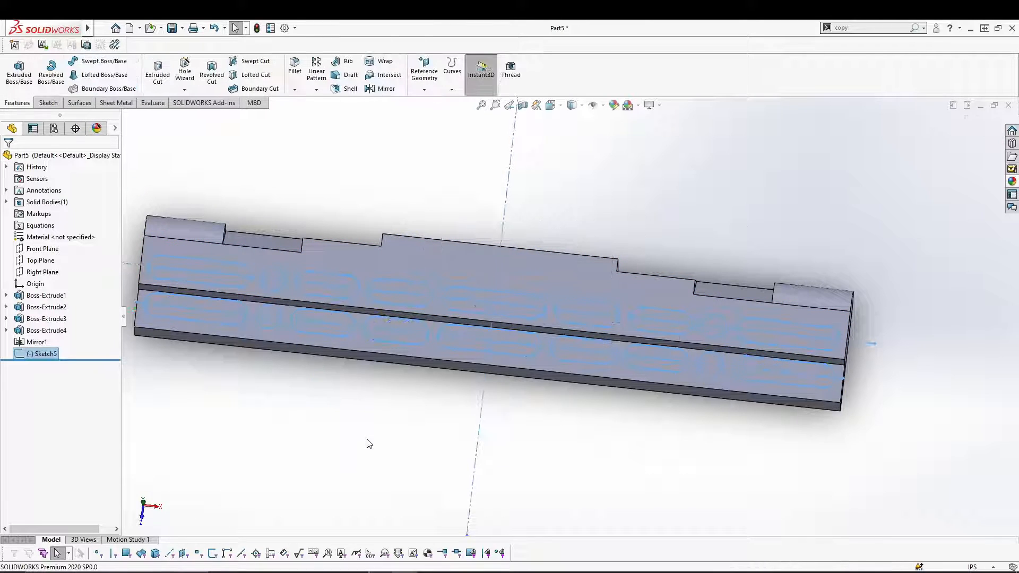
{"action": "left_click", "coordinate": [158, 80]}
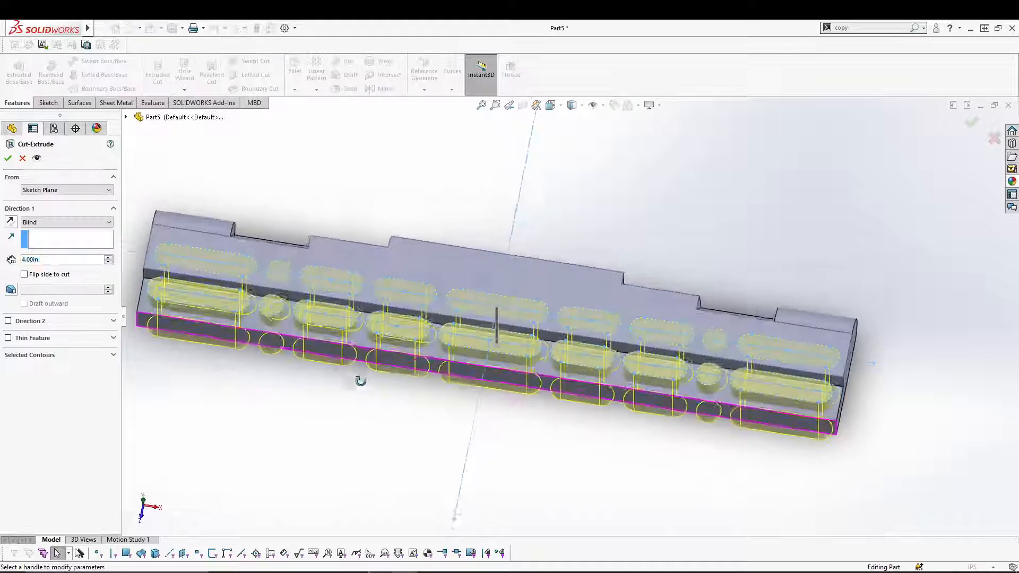
{"action": "left_click", "coordinate": [60, 258]}
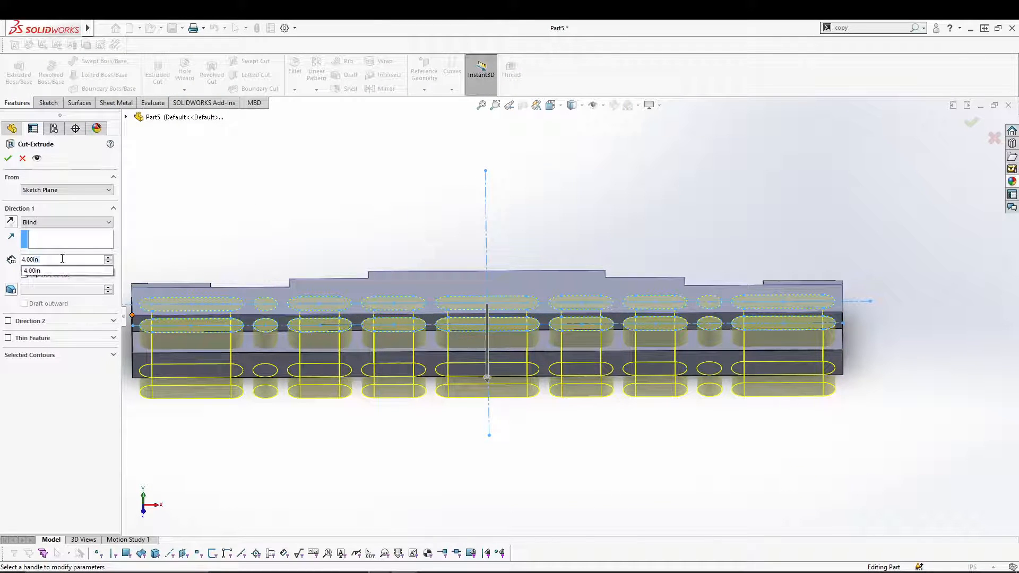
{"action": "type", "text": "2"}
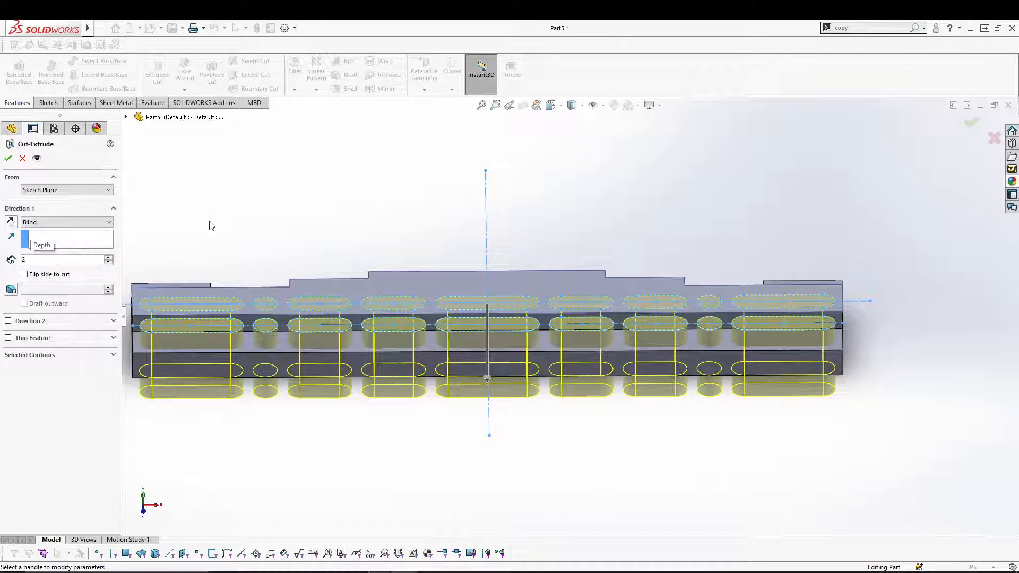
{"action": "key", "text": "Return"}
{"action": "middle_click_drag", "start_coordinate": [298, 419], "coordinate": [292, 397]}
{"action": "left_click", "coordinate": [8, 158]}
{"action": "middle_click_drag", "start_coordinate": [424, 319], "coordinate": [333, 215]}
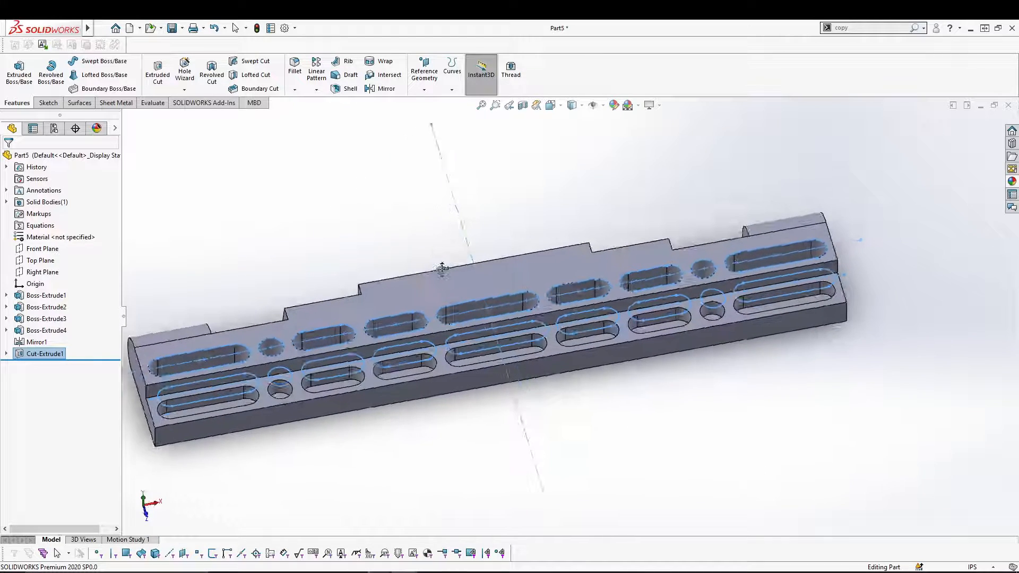
{"action": "left_click", "coordinate": [334, 215]}
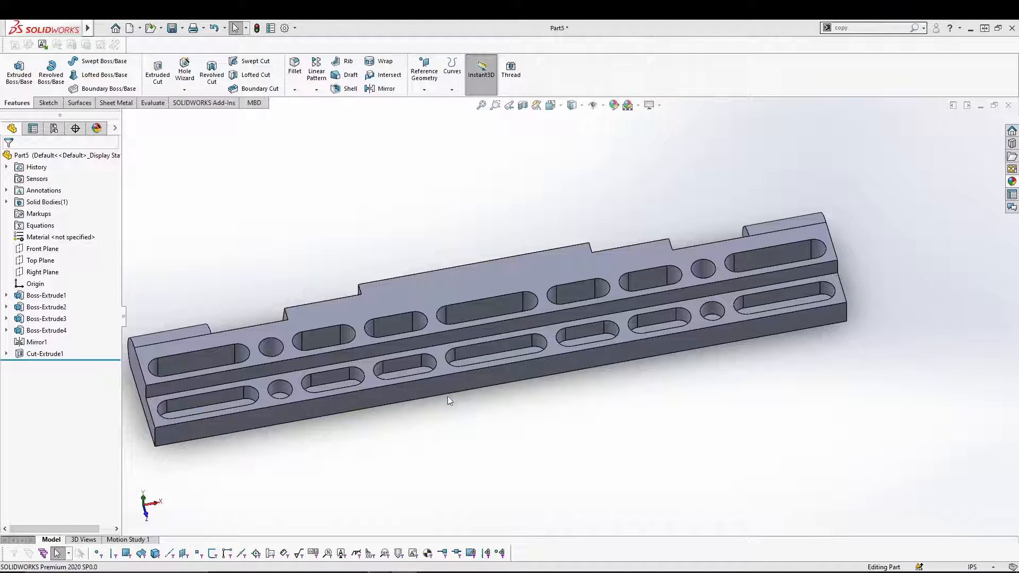
- Set up a symmetric 0.125 in fillet on the rim and floor edges of the long slots at the left end of both rows
{"action": "left_click", "coordinate": [294, 67]}
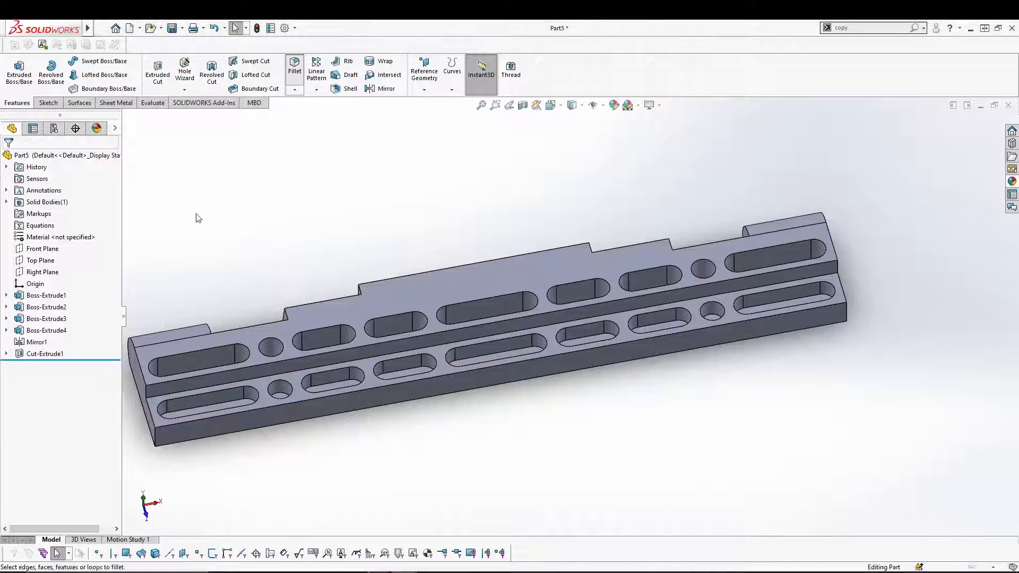
{"action": "type", "text": "0.125"}
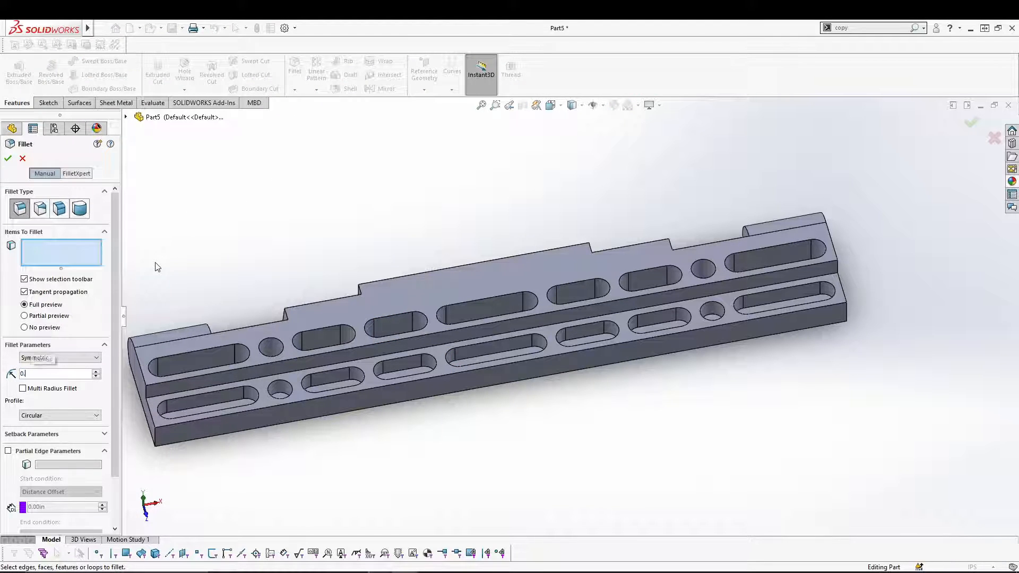
{"action": "key", "text": "Return"}
{"action": "middle_click_drag", "start_coordinate": [336, 195], "coordinate": [341, 245]}
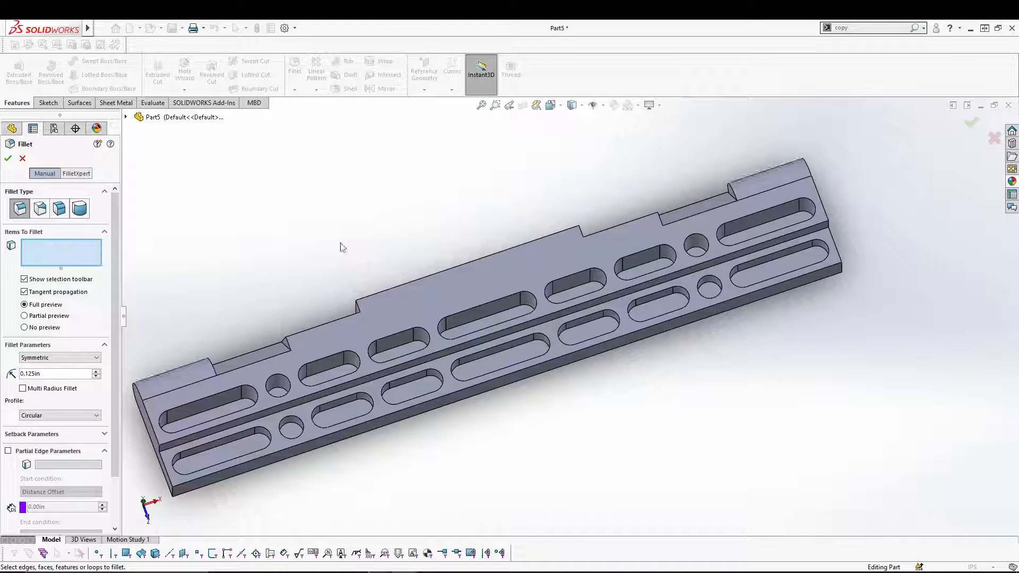
{"action": "left_click", "coordinate": [195, 406]}
{"action": "left_click", "coordinate": [229, 405]}
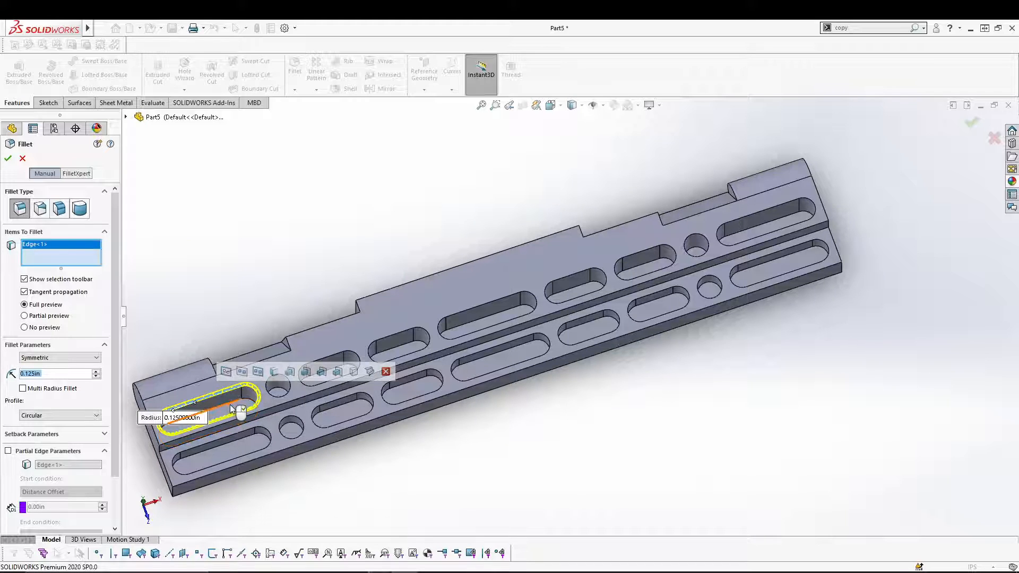
{"action": "left_click", "coordinate": [241, 432]}
{"action": "left_click", "coordinate": [247, 439]}
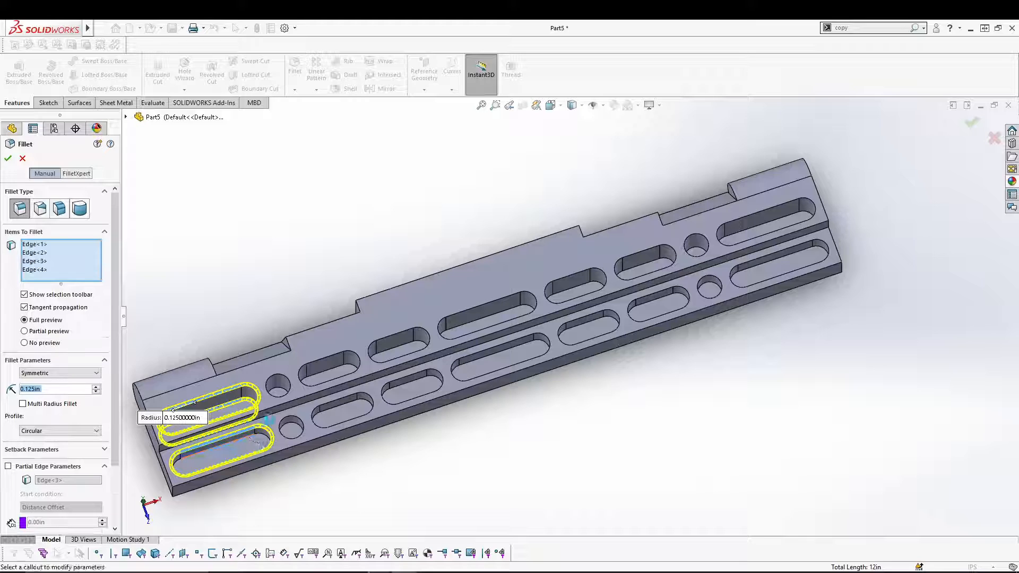
- Add the rim and floor edges of both round holes near the left end to the 0.125 in fillet
{"action": "left_click", "coordinate": [283, 380]}
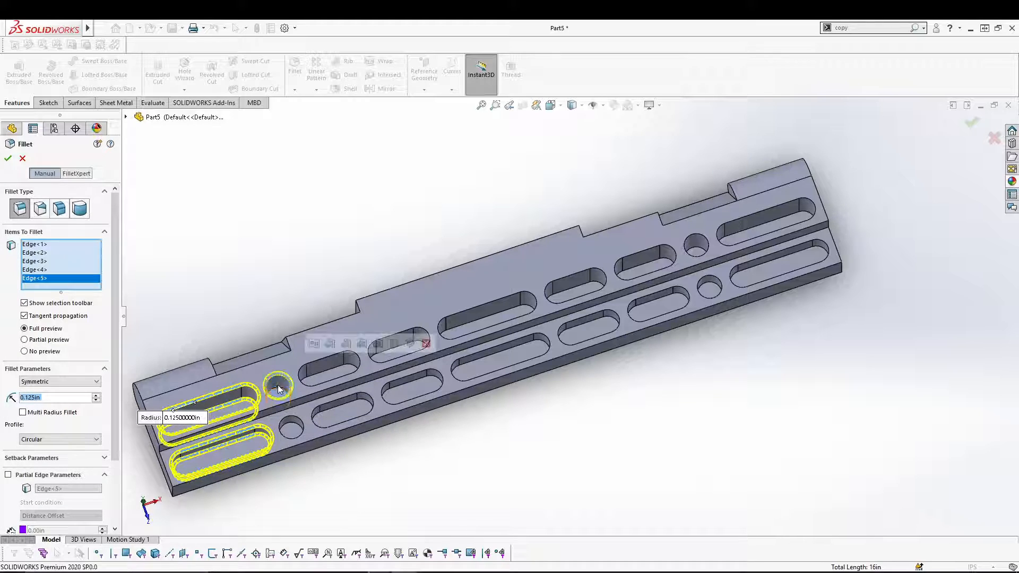
{"action": "left_click", "coordinate": [280, 391]}
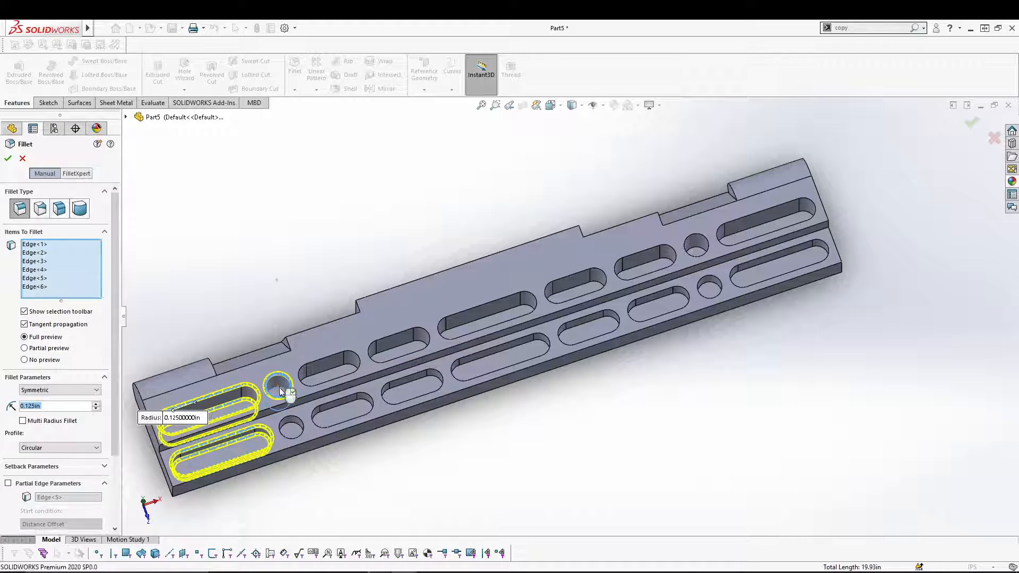
{"action": "left_click", "coordinate": [289, 430]}
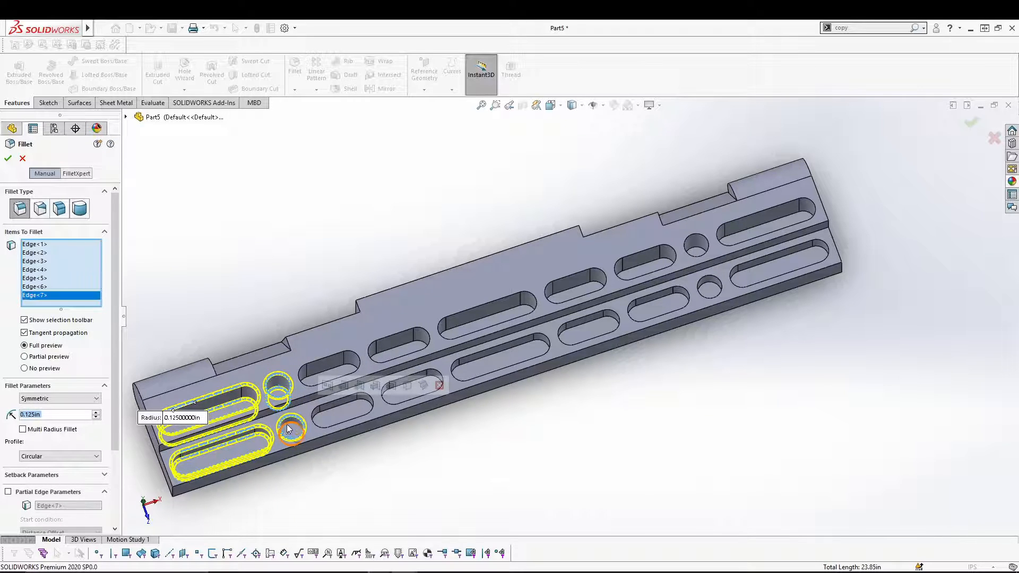
{"action": "left_click", "coordinate": [292, 437]}
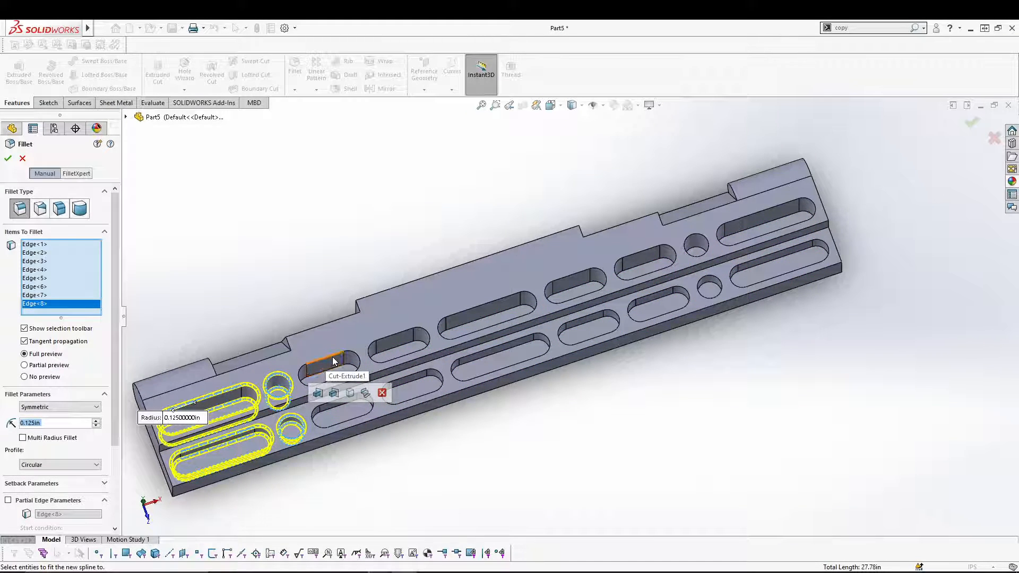
- Add the rim and floor edges of the short slots beside the left-hand round holes in both rows to the fillet, discarding the stray face selection
{"action": "left_click", "coordinate": [332, 369]}
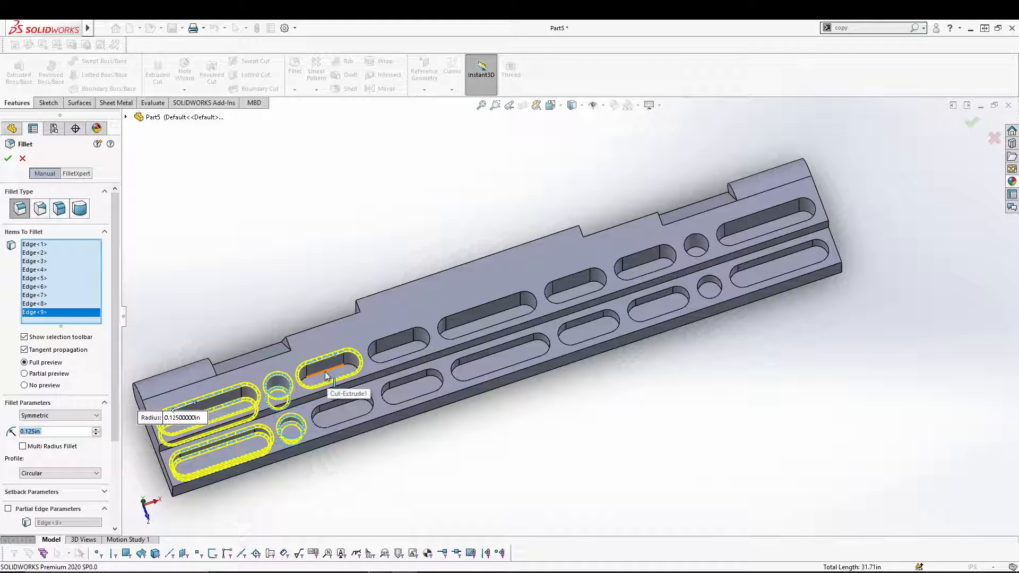
{"action": "left_click", "coordinate": [325, 371]}
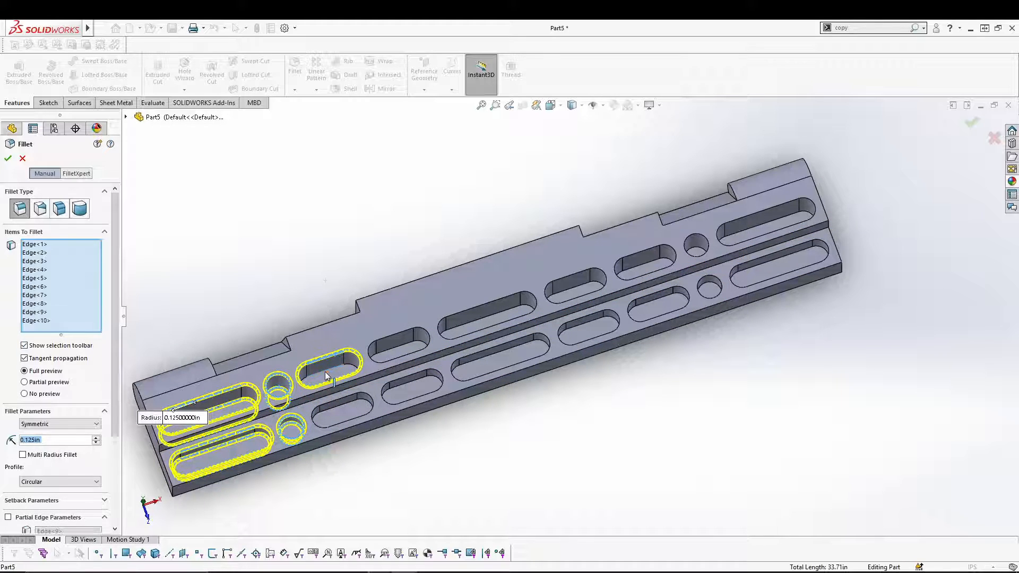
{"action": "left_click", "coordinate": [342, 396]}
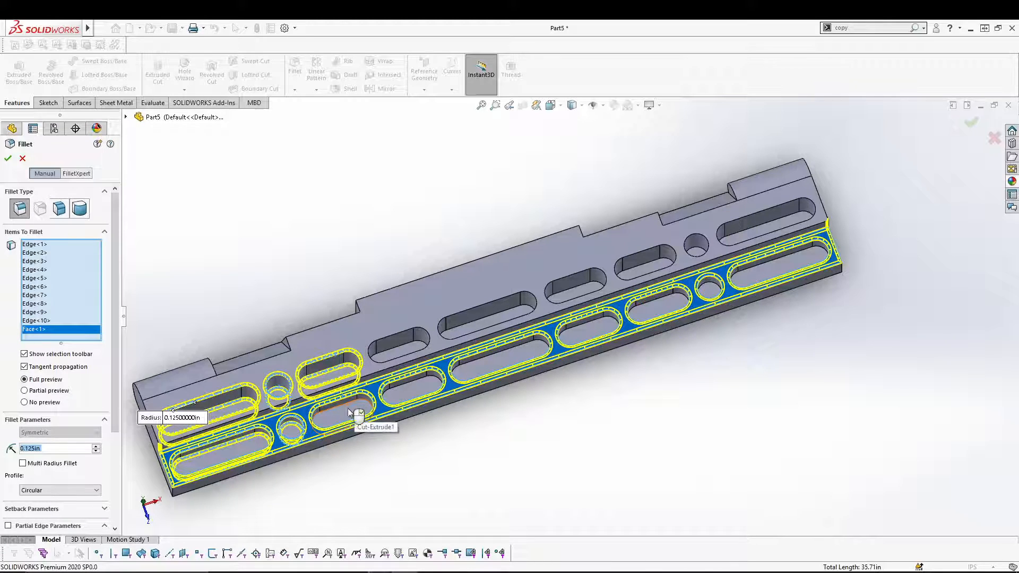
{"action": "right_click", "coordinate": [46, 330]}
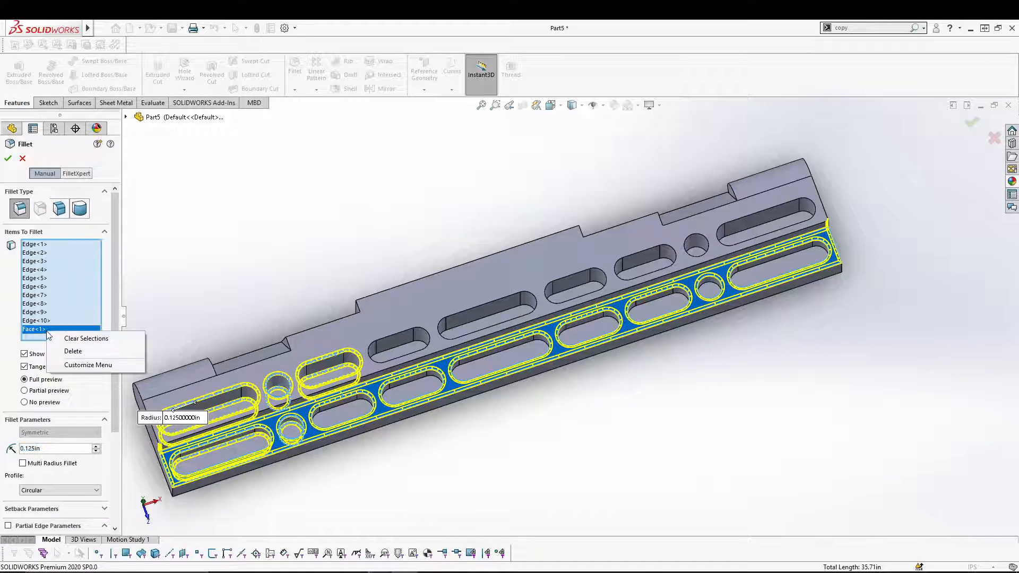
{"action": "left_click", "coordinate": [73, 352]}
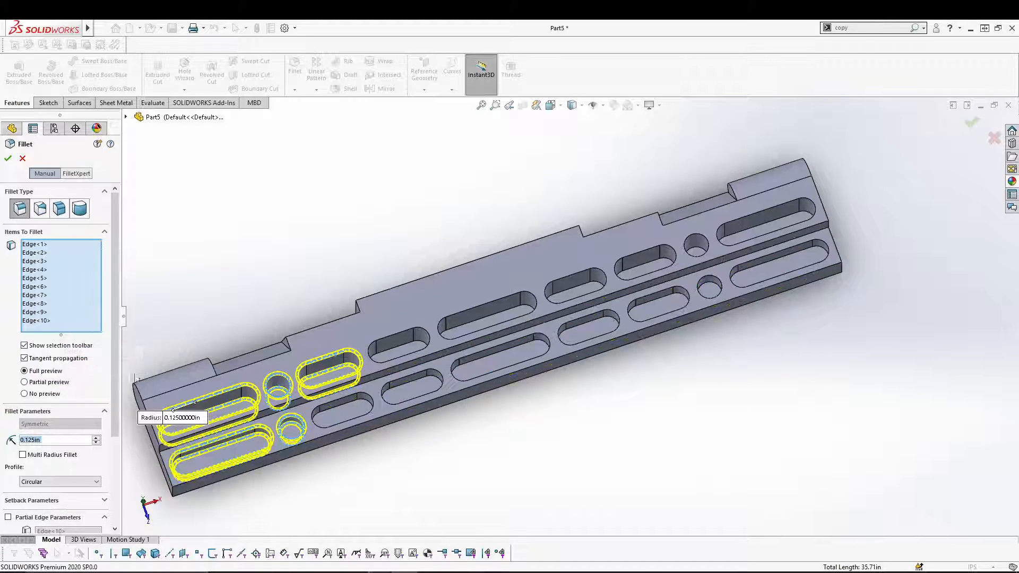
{"action": "left_click", "coordinate": [336, 399]}
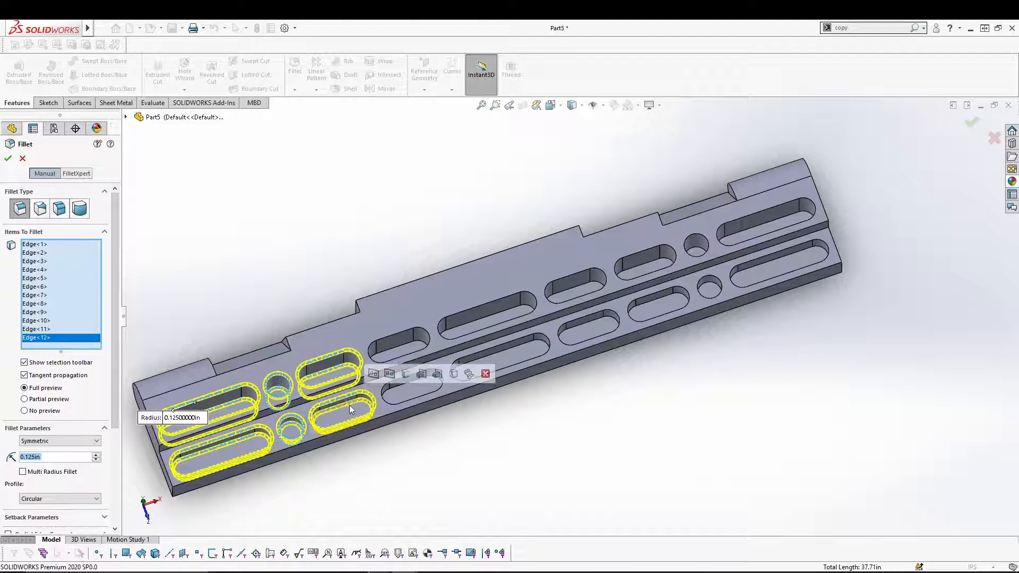
- Add the rim and floor edges of the short slots just left of centre and the long central slots in both rows to the fillet
{"action": "left_click", "coordinate": [398, 347]}
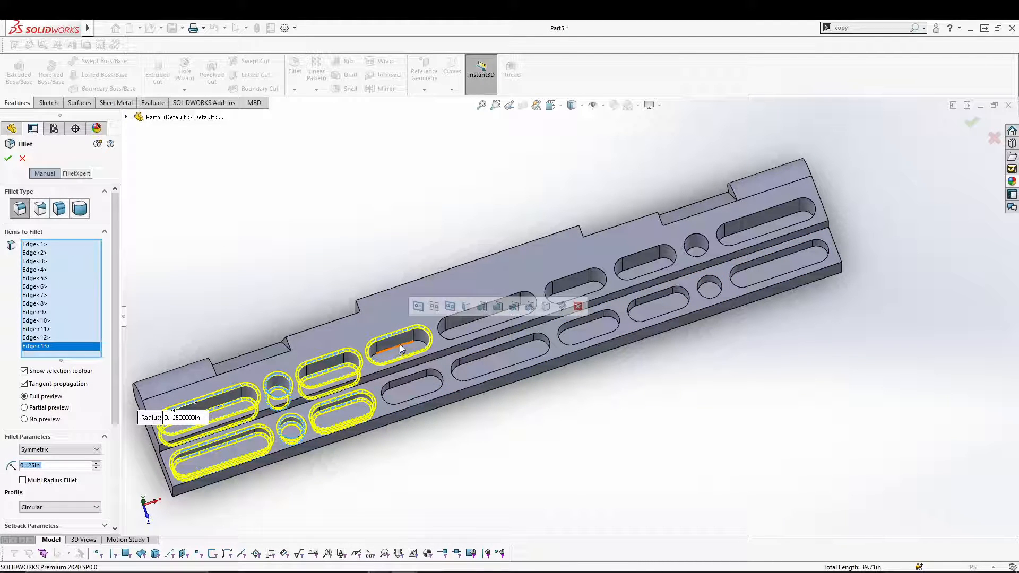
{"action": "left_click", "coordinate": [400, 345]}
{"action": "scroll", "coordinate": [324, 453], "scroll_direction": "down", "scroll_amount": 4}
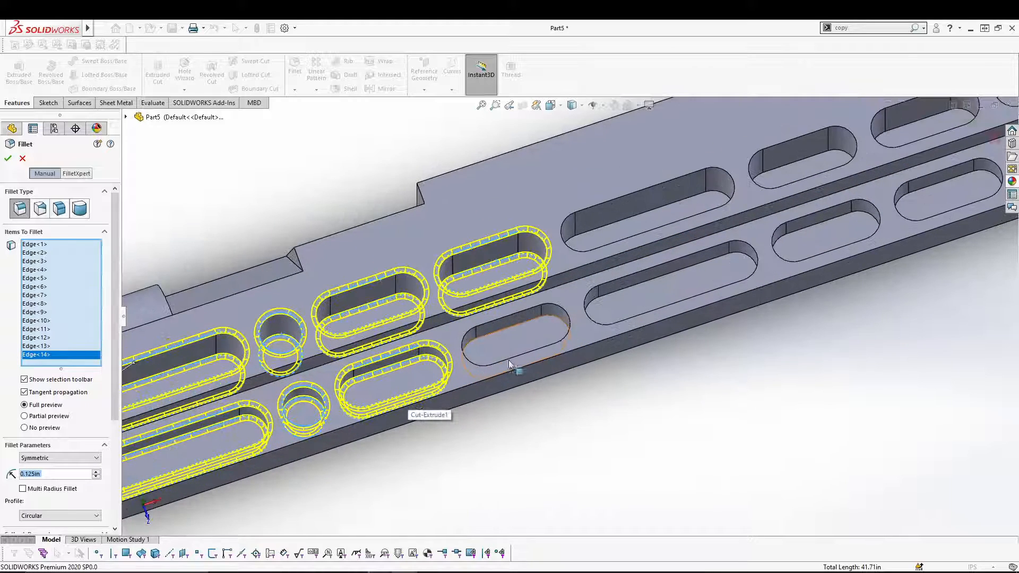
{"action": "left_click", "coordinate": [525, 319]}
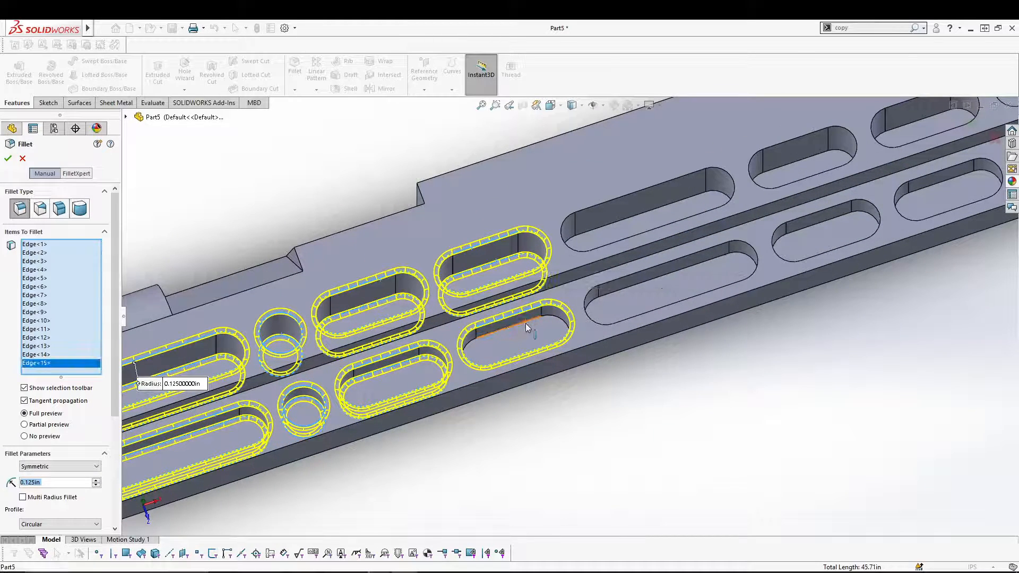
{"action": "left_click", "coordinate": [614, 199]}
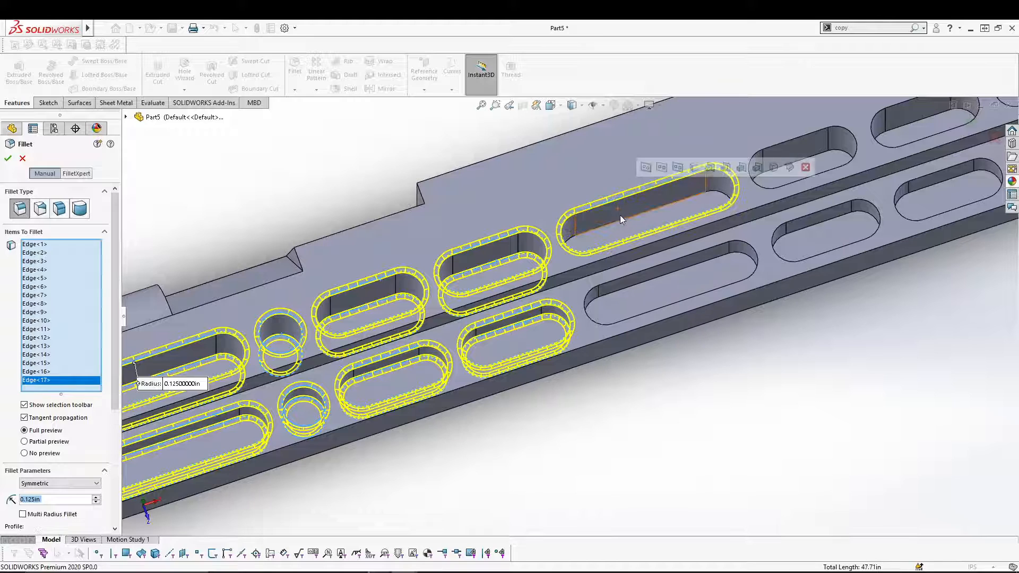
{"action": "left_click", "coordinate": [622, 222]}
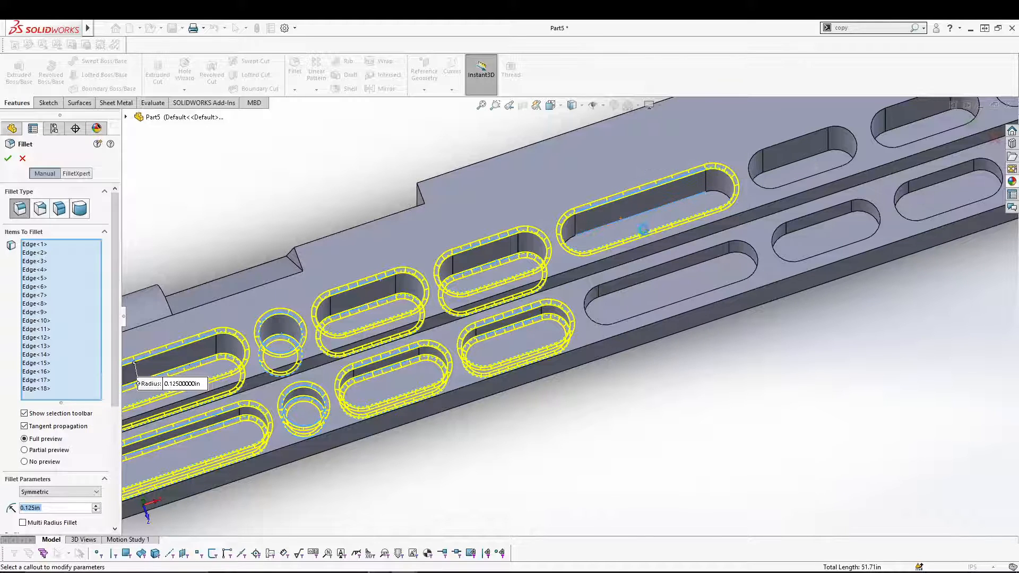
{"action": "left_click", "coordinate": [658, 272]}
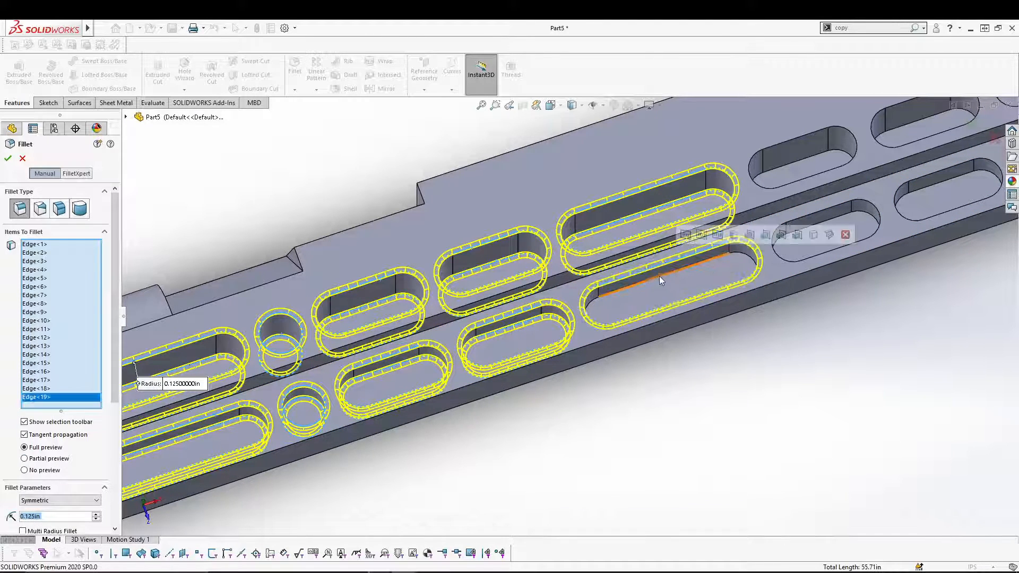
{"action": "left_click", "coordinate": [659, 277]}
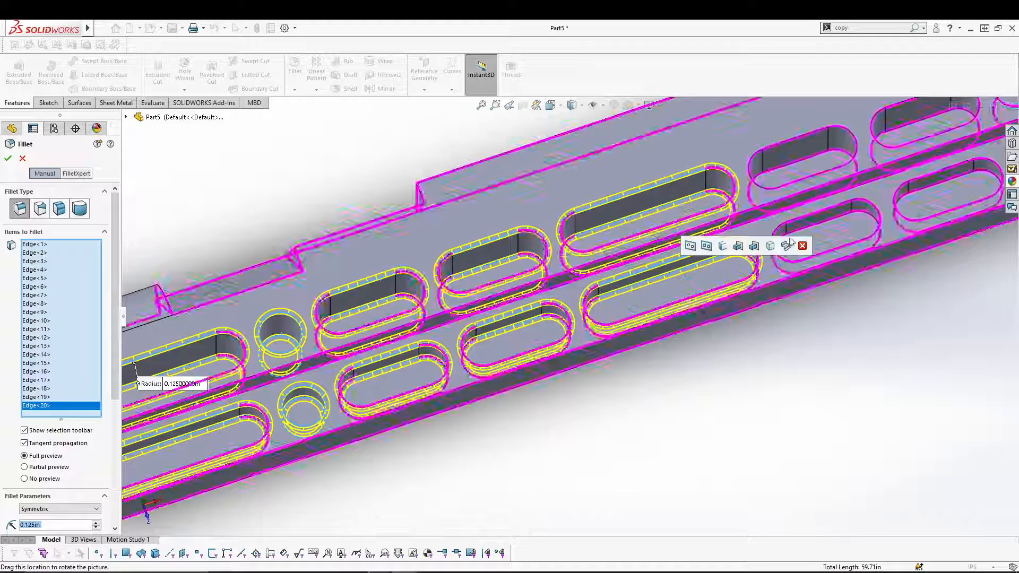
- Add the rim and floor edges of the two short slots right of centre in each row to the 0.125 in fillet
{"action": "left_click", "coordinate": [815, 228]}
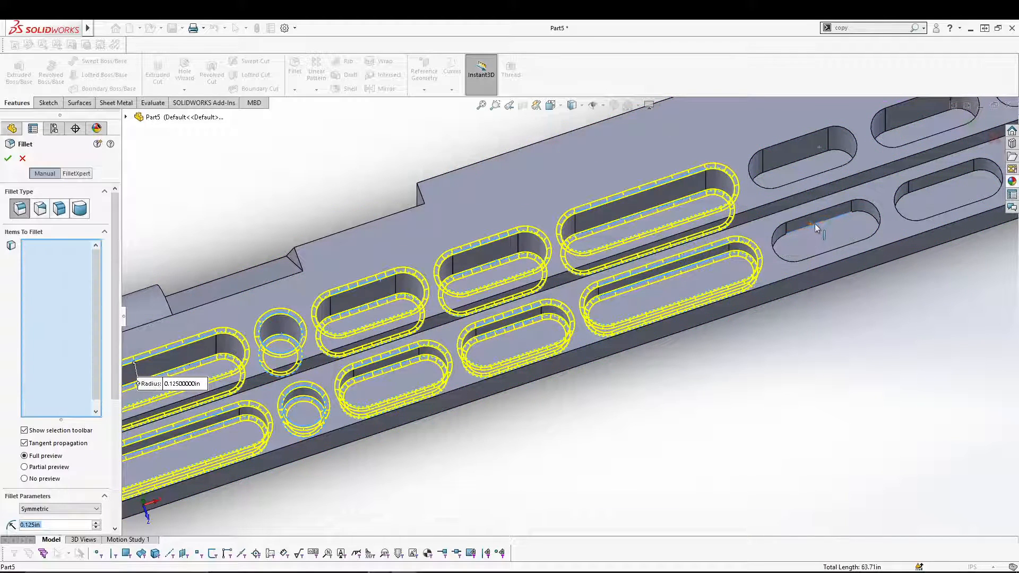
{"action": "left_click", "coordinate": [794, 162]}
{"action": "left_click", "coordinate": [787, 141]}
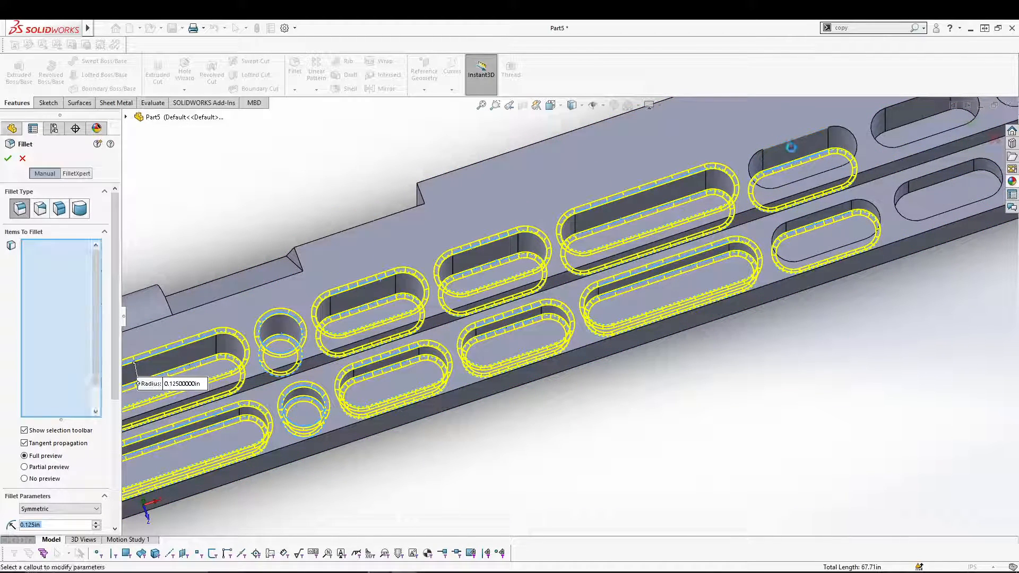
{"action": "left_click", "coordinate": [811, 215]}
{"action": "middle_click_drag", "start_coordinate": [826, 205], "coordinate": [491, 333], "text": "ctrl"}
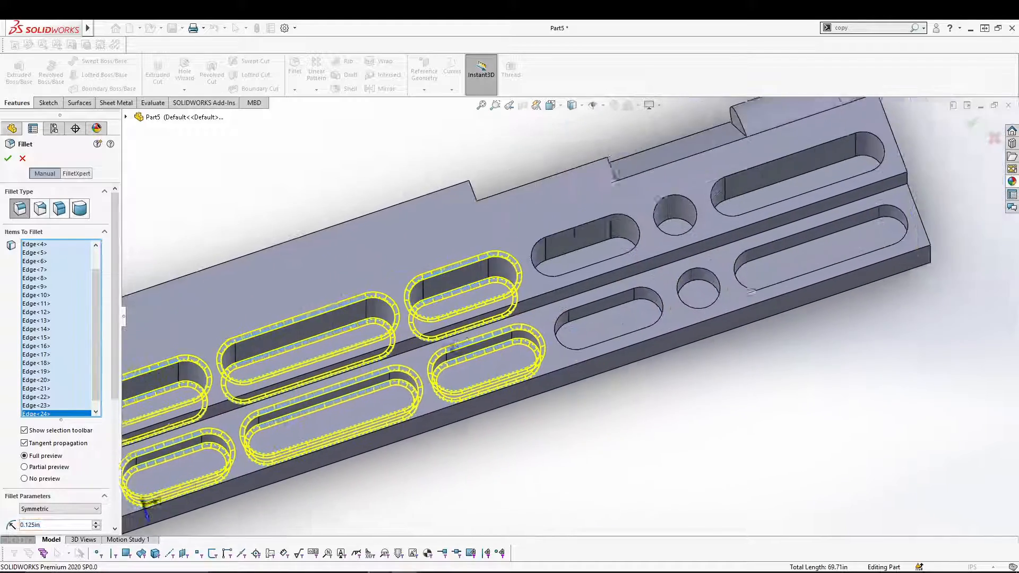
{"action": "scroll", "coordinate": [490, 333], "scroll_direction": "up", "scroll_amount": 2}
{"action": "left_click", "coordinate": [311, 336]}
{"action": "left_click", "coordinate": [317, 357]}
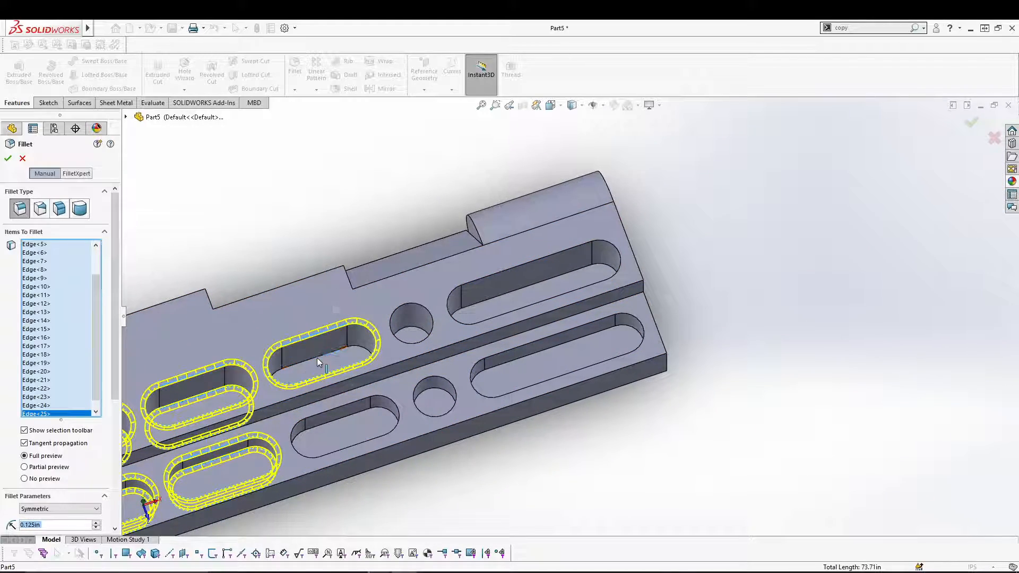
{"action": "left_click", "coordinate": [336, 414]}
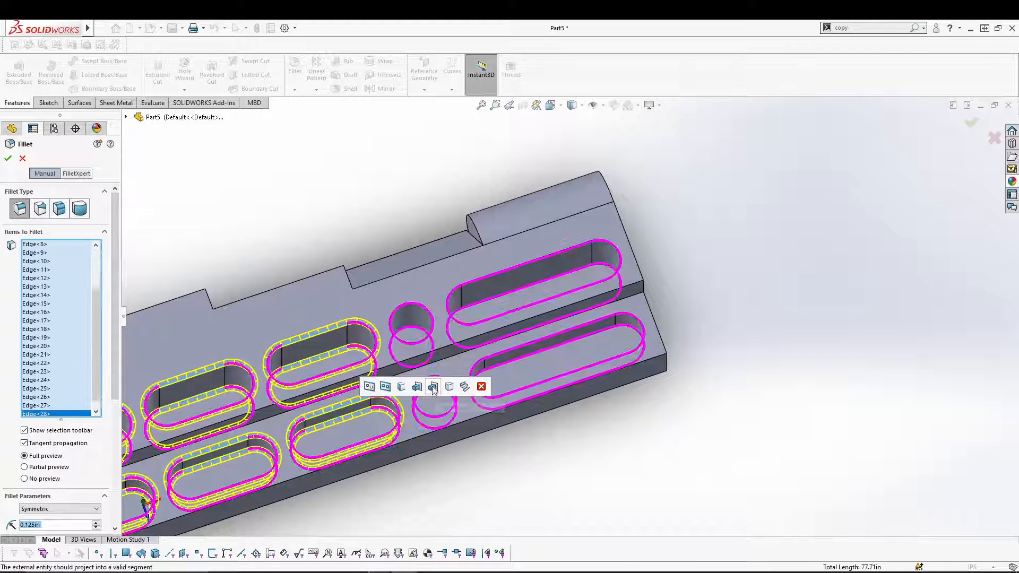
- Add the rim and floor edges of both round holes near the right end to the fillet
{"action": "left_click", "coordinate": [415, 305]}
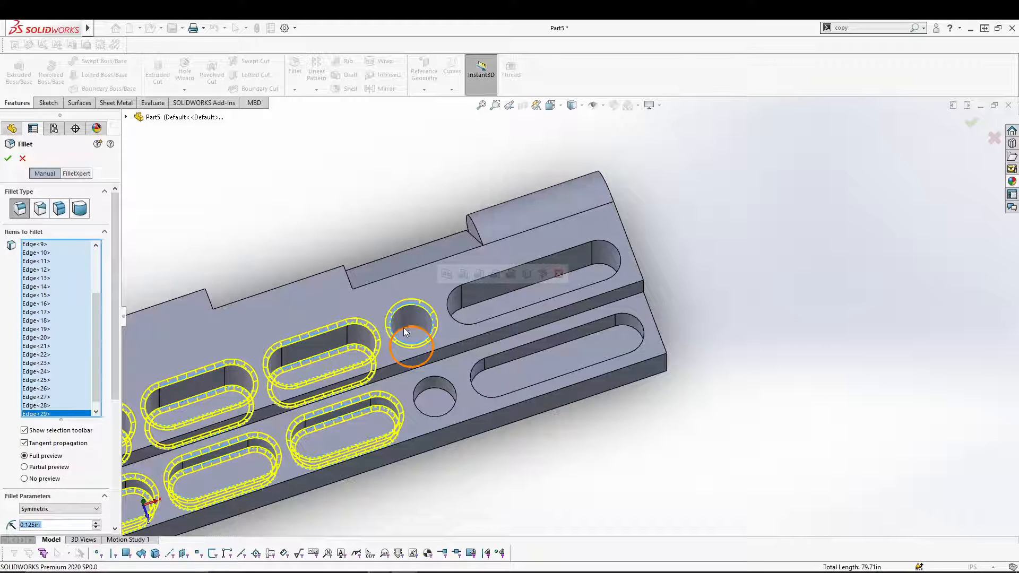
{"action": "left_click", "coordinate": [404, 327]}
{"action": "left_click", "coordinate": [433, 383]}
{"action": "left_click", "coordinate": [430, 390]}
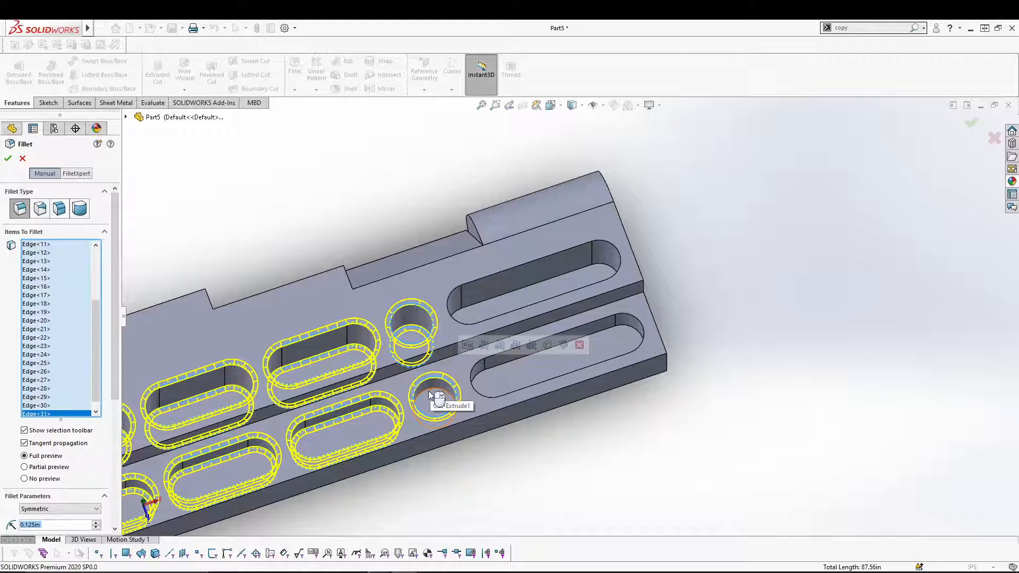
- Add the rim and floor edges of the long slots at the right end of both rows and apply the 0.125 in fillet
{"action": "left_click", "coordinate": [480, 279]}
{"action": "left_click", "coordinate": [518, 348]}
{"action": "left_click", "coordinate": [505, 365]}
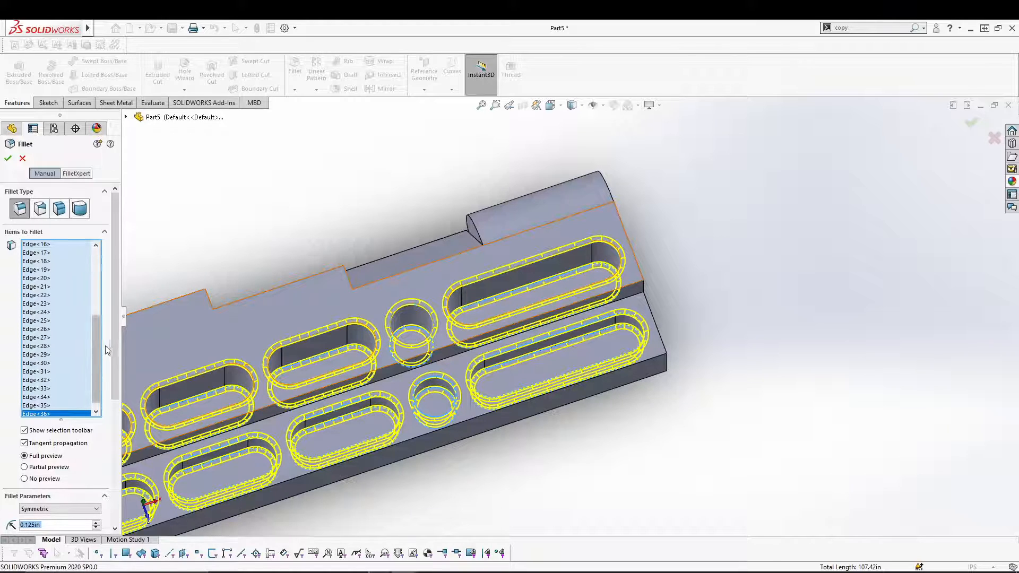
{"action": "scroll", "coordinate": [101, 361], "scroll_direction": "down", "scroll_amount": 3}
{"action": "left_click", "coordinate": [8, 159]}
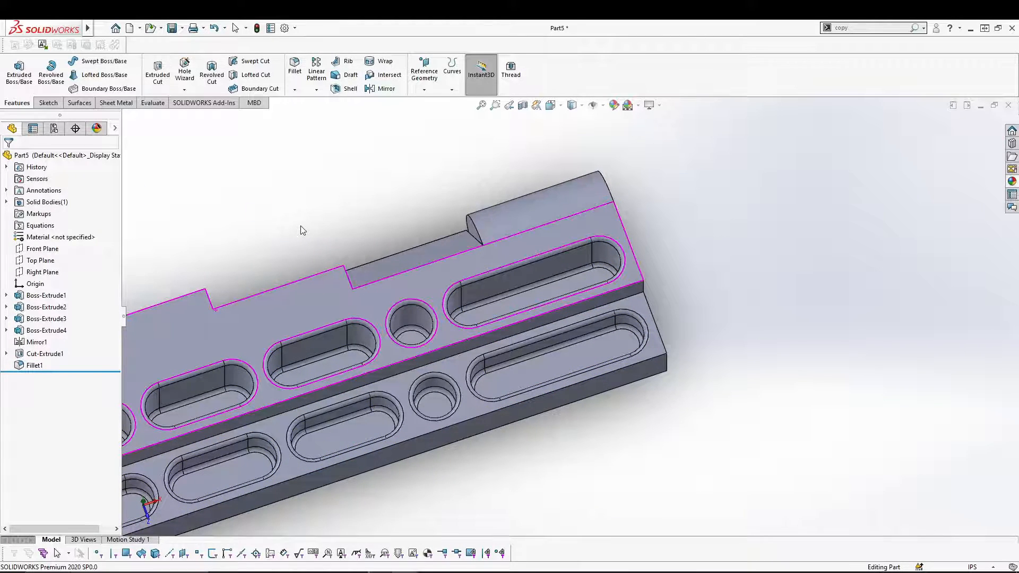
- Round the lower left corner of the part with a 1 in face fillet between the left end face and the long lower side face
{"action": "scroll", "coordinate": [506, 196], "scroll_direction": "up", "scroll_amount": 8}
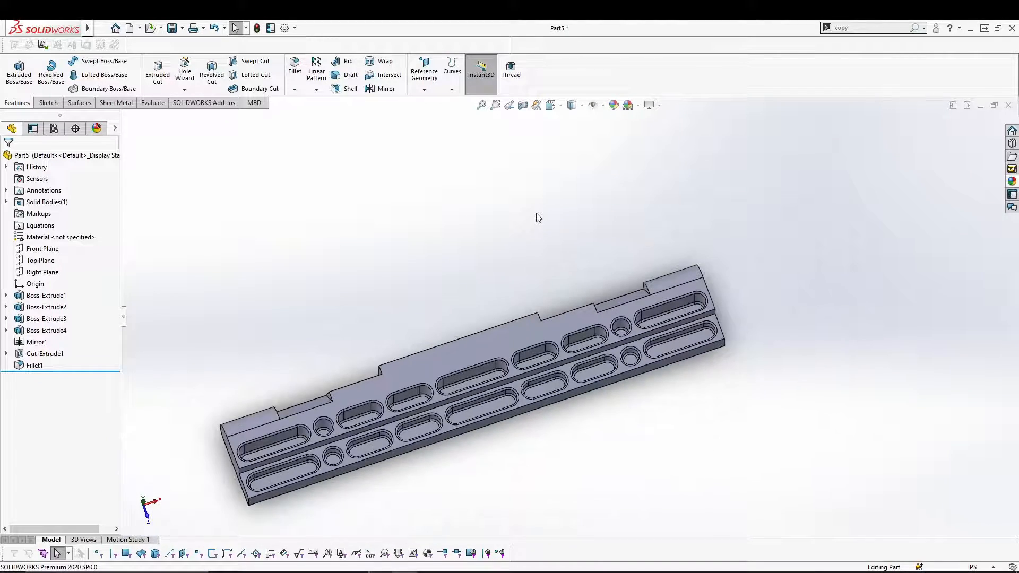
{"action": "middle_click_drag", "start_coordinate": [490, 216], "coordinate": [505, 191]}
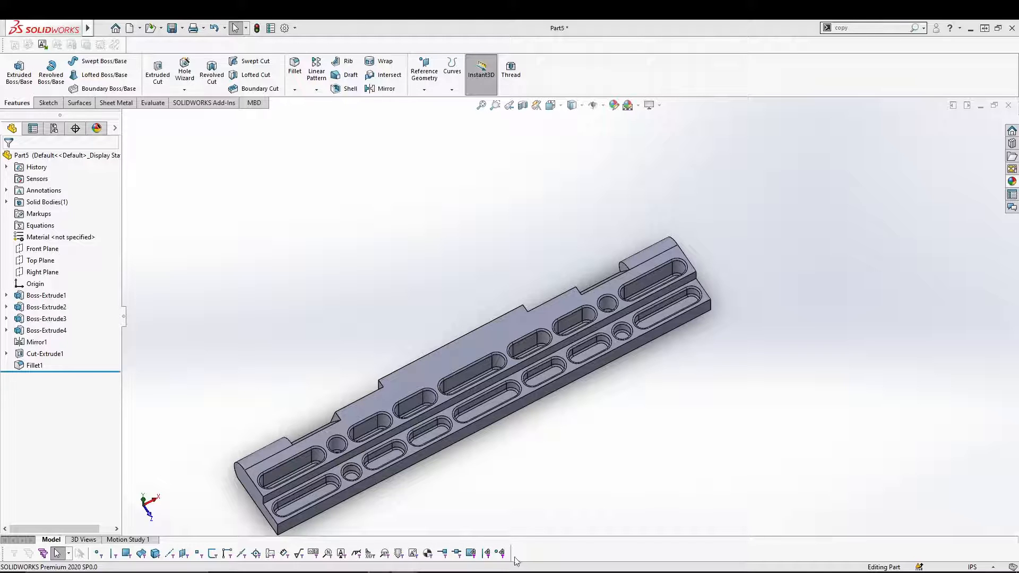
{"action": "middle_click_drag", "start_coordinate": [364, 514], "coordinate": [398, 410], "text": "ctrl"}
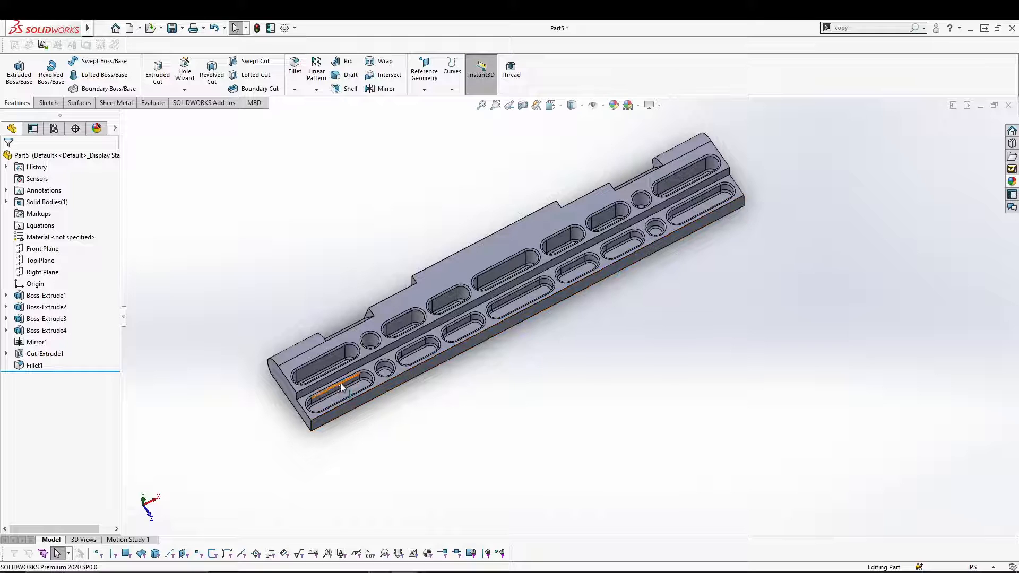
{"action": "scroll", "coordinate": [302, 459], "scroll_direction": "down", "scroll_amount": 2}
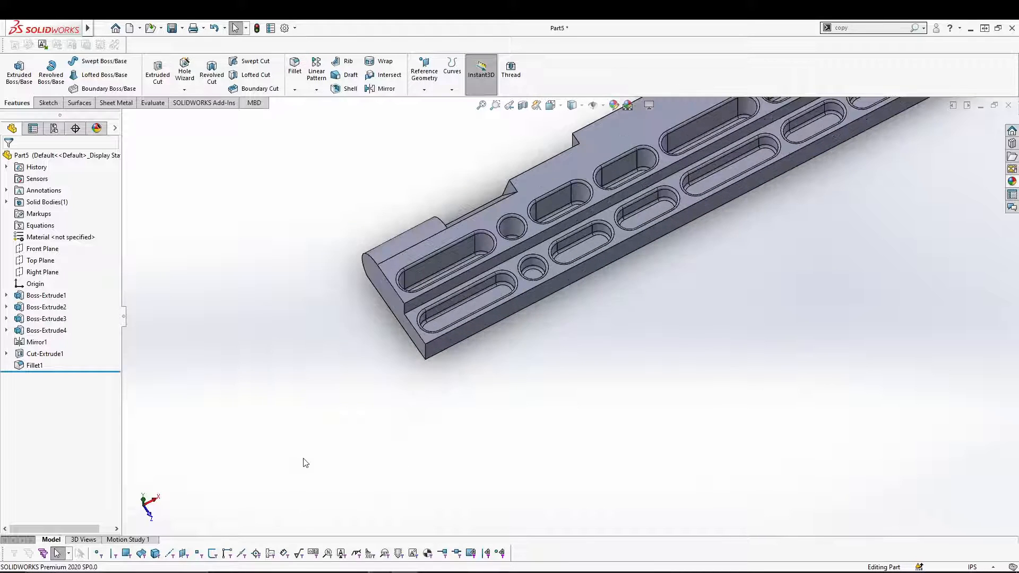
{"action": "left_click", "coordinate": [294, 68]}
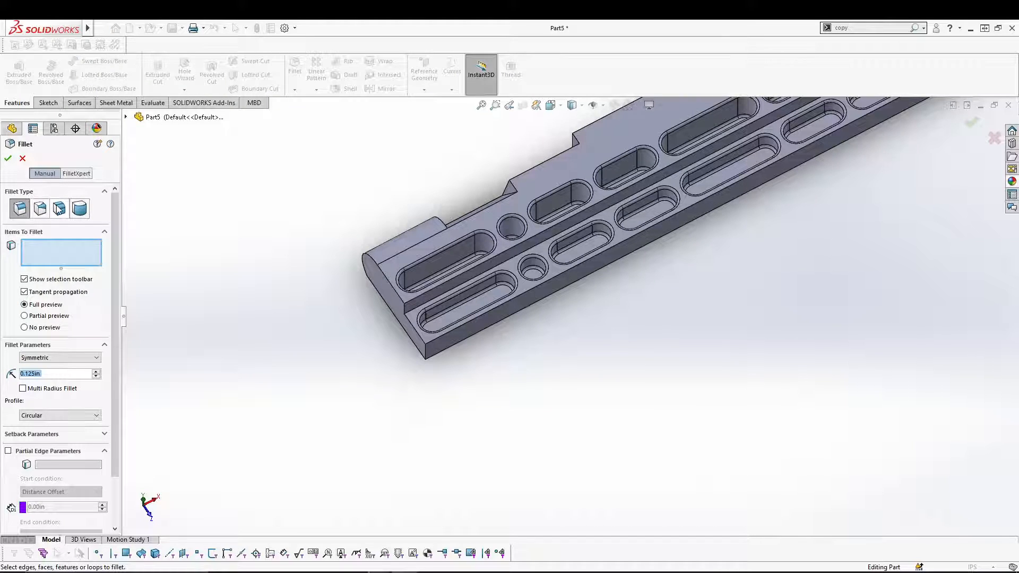
{"action": "left_click", "coordinate": [59, 209]}
{"action": "left_click", "coordinate": [397, 325]}
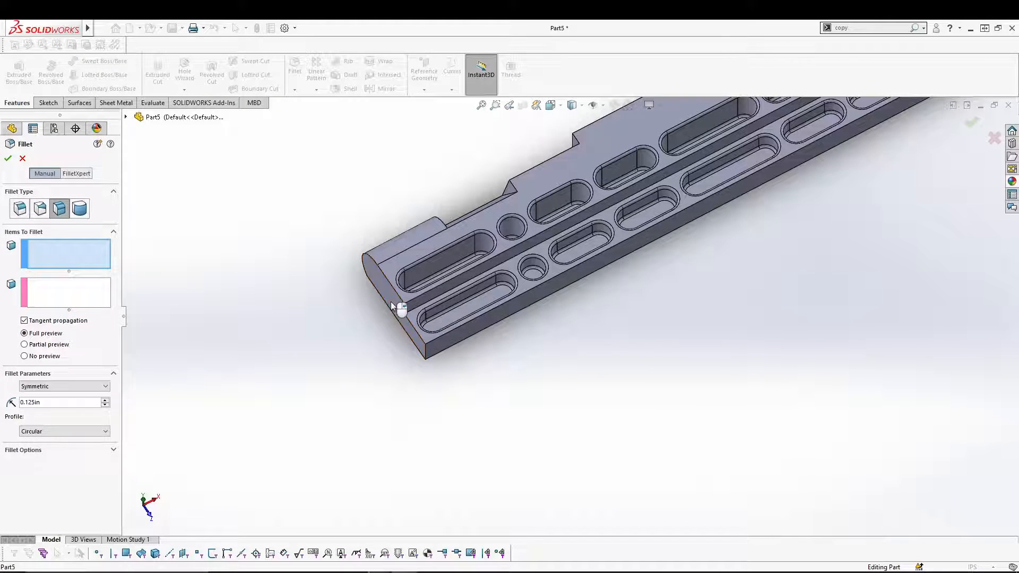
{"action": "left_click", "coordinate": [445, 344]}
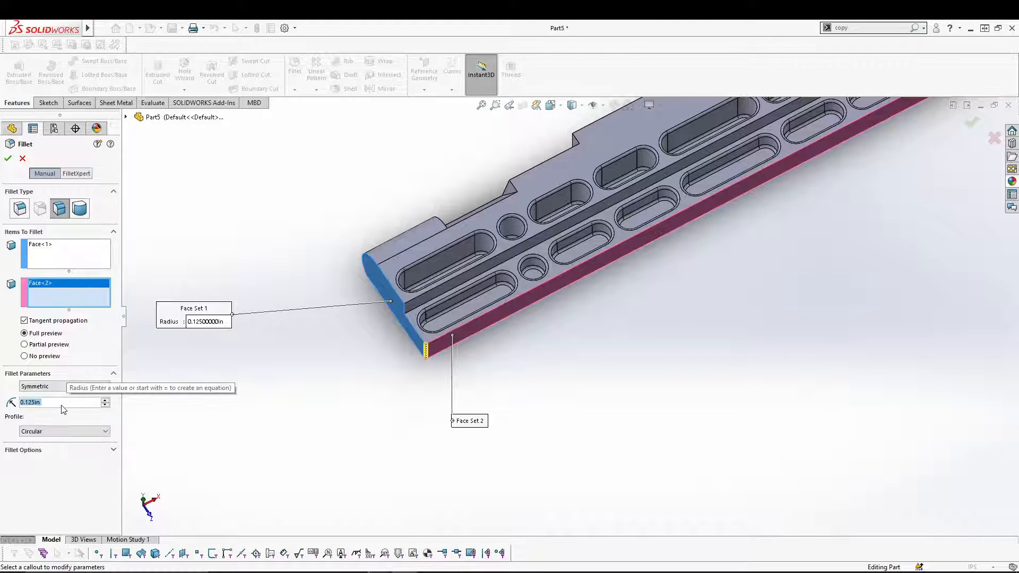
{"action": "type", "text": "1"}
{"action": "key", "text": "Return"}
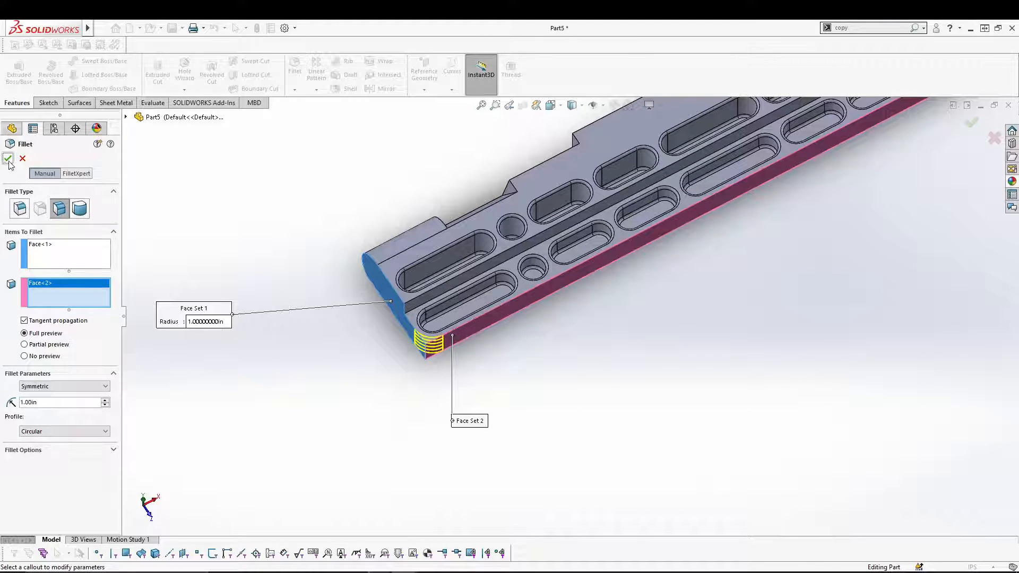
{"action": "left_click", "coordinate": [8, 159]}
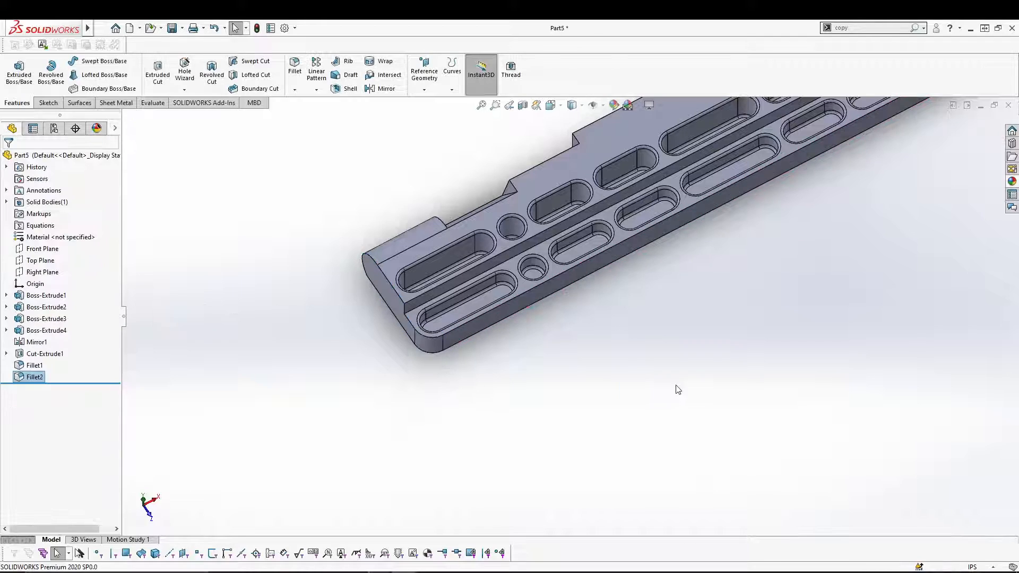
- Round the lower right corner with a matching 1 in face fillet between the right end face and the long lower side face
{"action": "middle_click_drag", "start_coordinate": [687, 365], "coordinate": [638, 369]}
{"action": "middle_click_drag", "start_coordinate": [748, 318], "coordinate": [665, 276]}
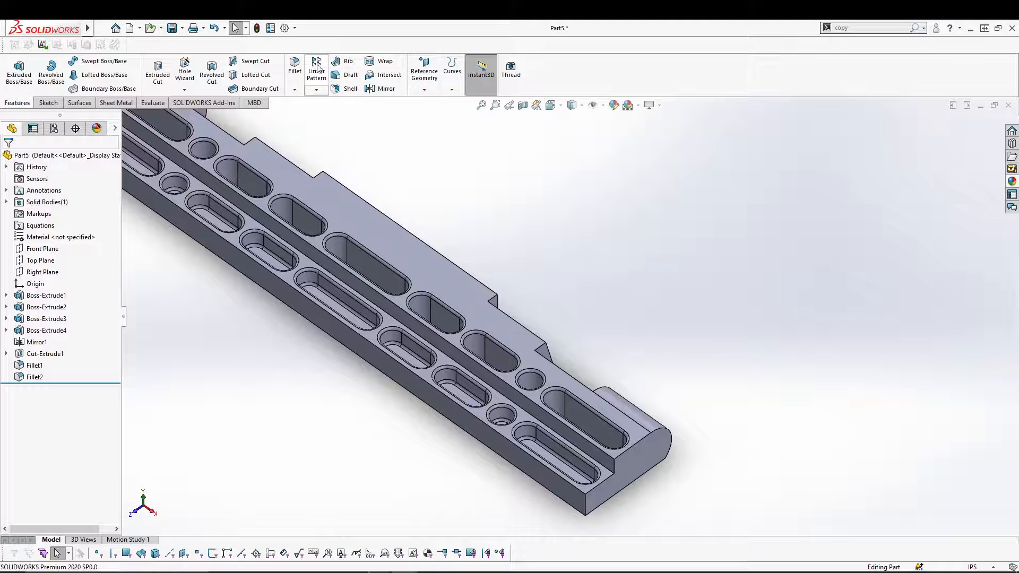
{"action": "left_click", "coordinate": [618, 473]}
{"action": "left_click", "coordinate": [52, 291]}
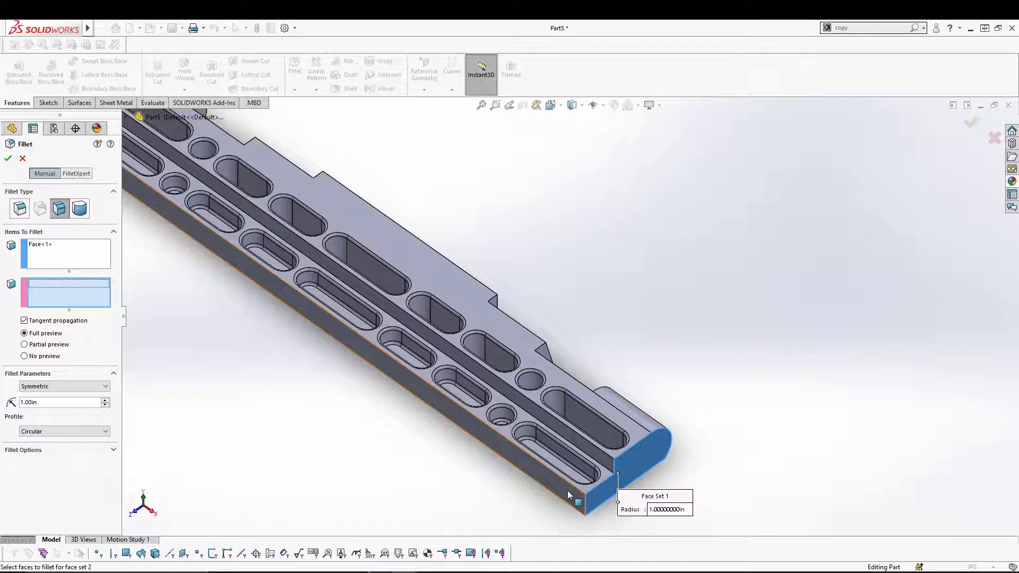
{"action": "left_click", "coordinate": [568, 491]}
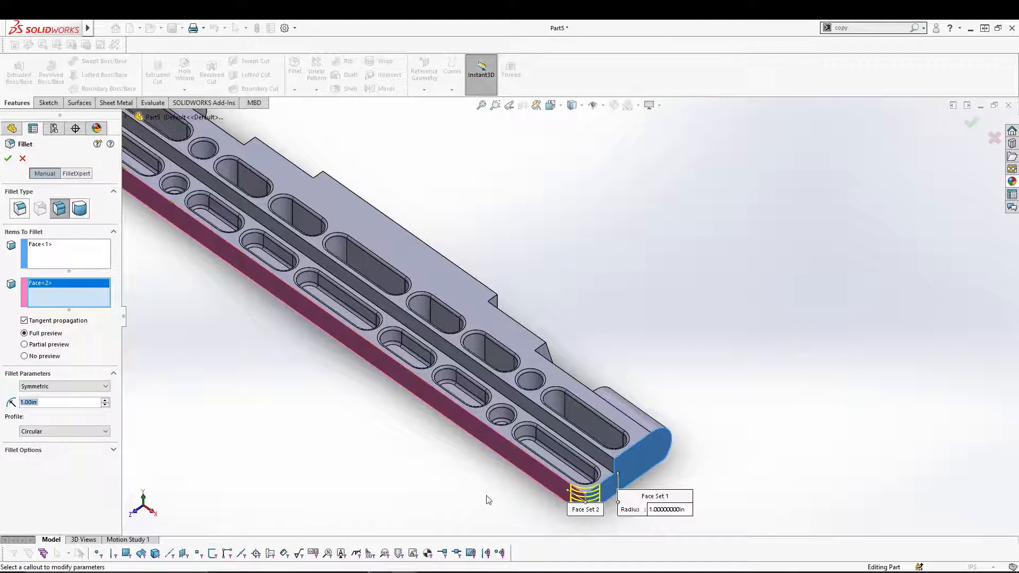
{"action": "left_click", "coordinate": [9, 158]}
{"action": "middle_click_drag", "start_coordinate": [289, 407], "coordinate": [381, 338]}
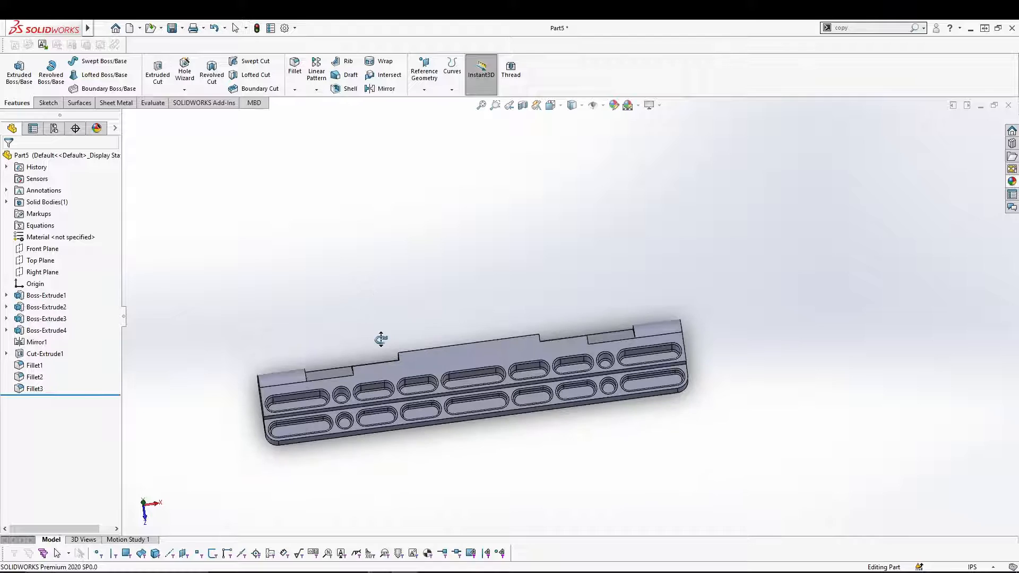
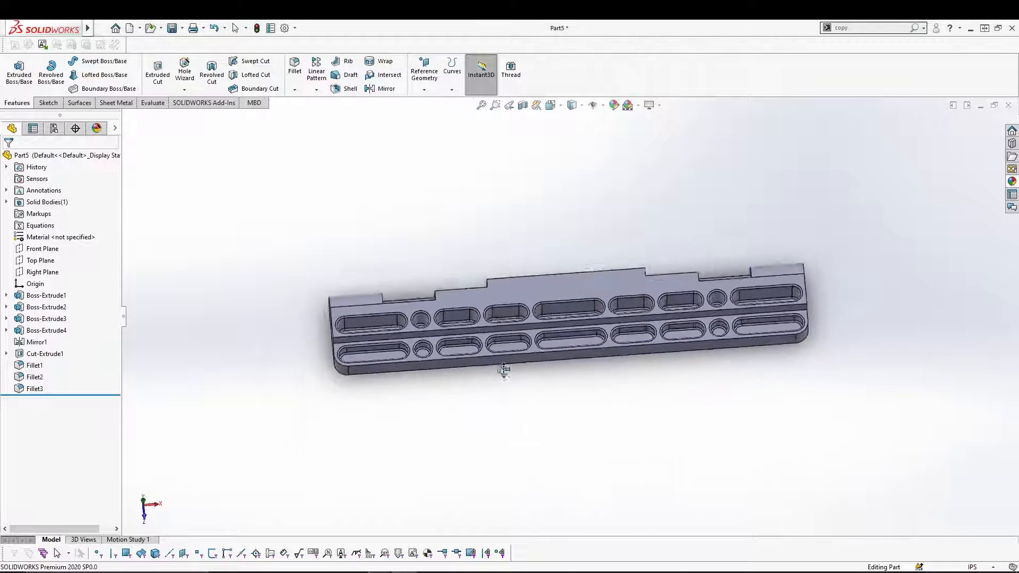
- Start a 0.125 in fillet and select the long upper outer edge of the lower tier
{"action": "scroll", "coordinate": [502, 404], "scroll_direction": "down", "scroll_amount": 4}
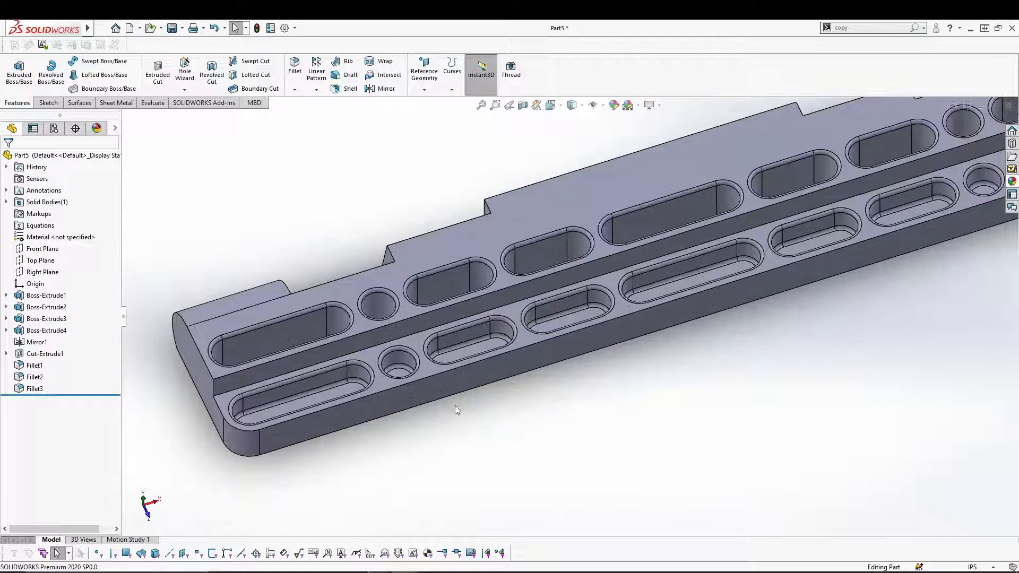
{"action": "middle_click_drag", "start_coordinate": [376, 443], "coordinate": [443, 353]}
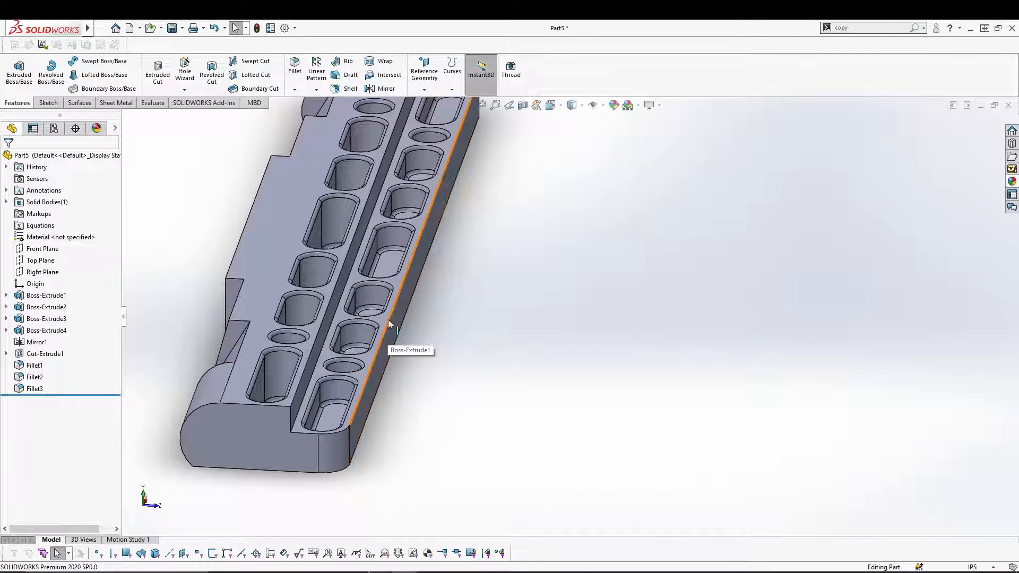
{"action": "middle_click_drag", "start_coordinate": [468, 346], "coordinate": [465, 361]}
{"action": "left_click", "coordinate": [294, 67]}
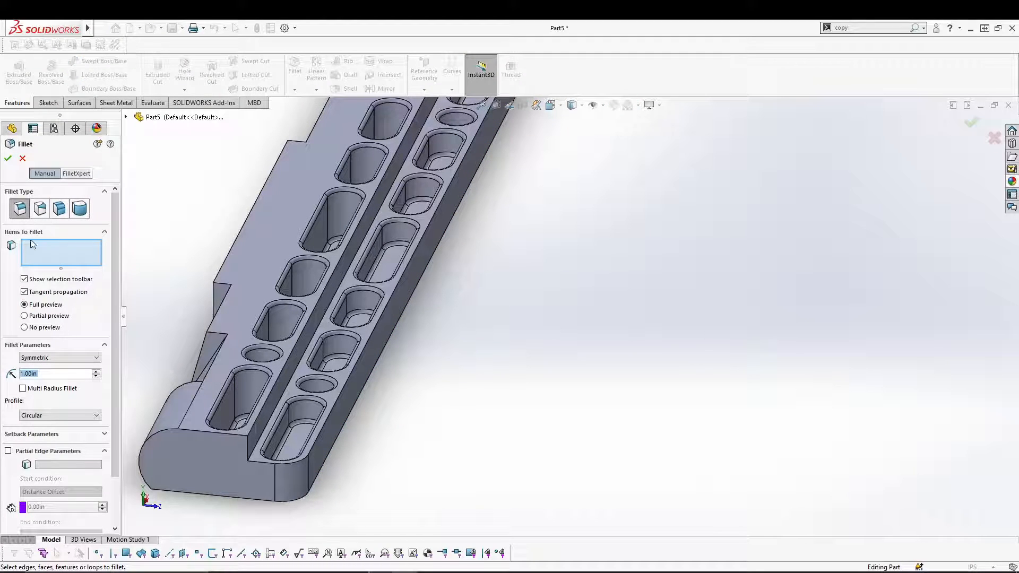
{"action": "type", "text": "0.125"}
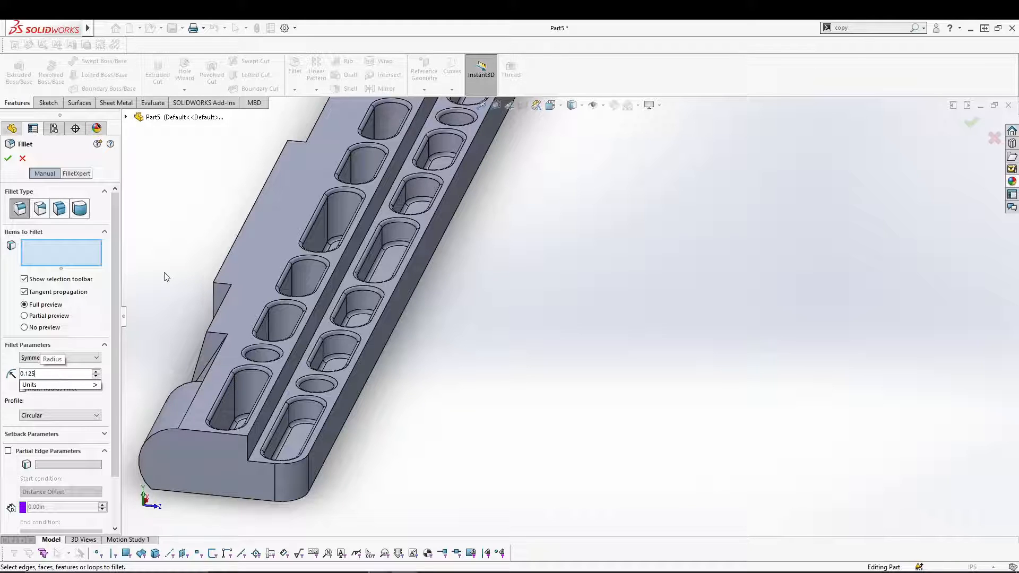
{"action": "key", "text": "Return"}
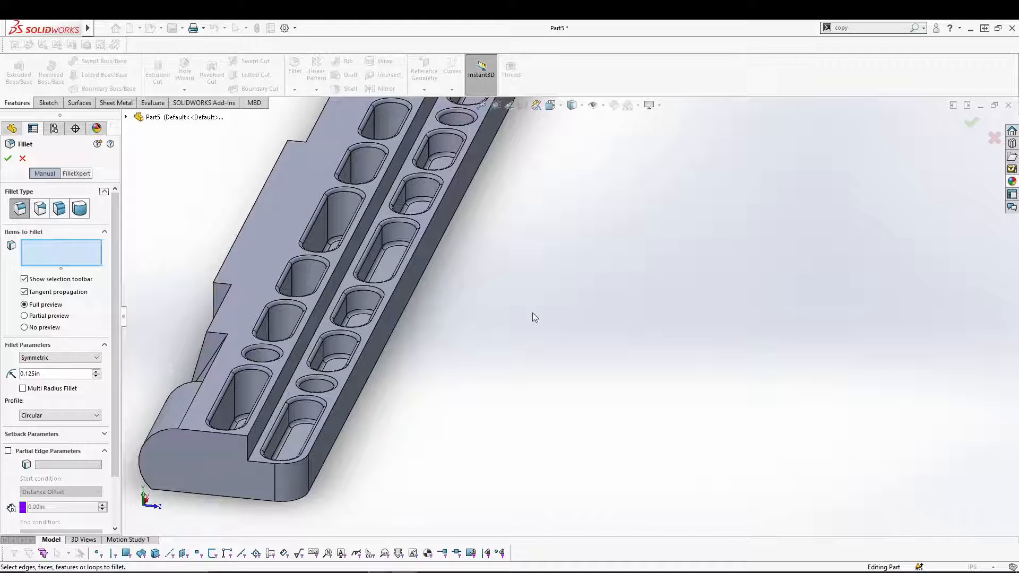
{"action": "left_click", "coordinate": [381, 318]}
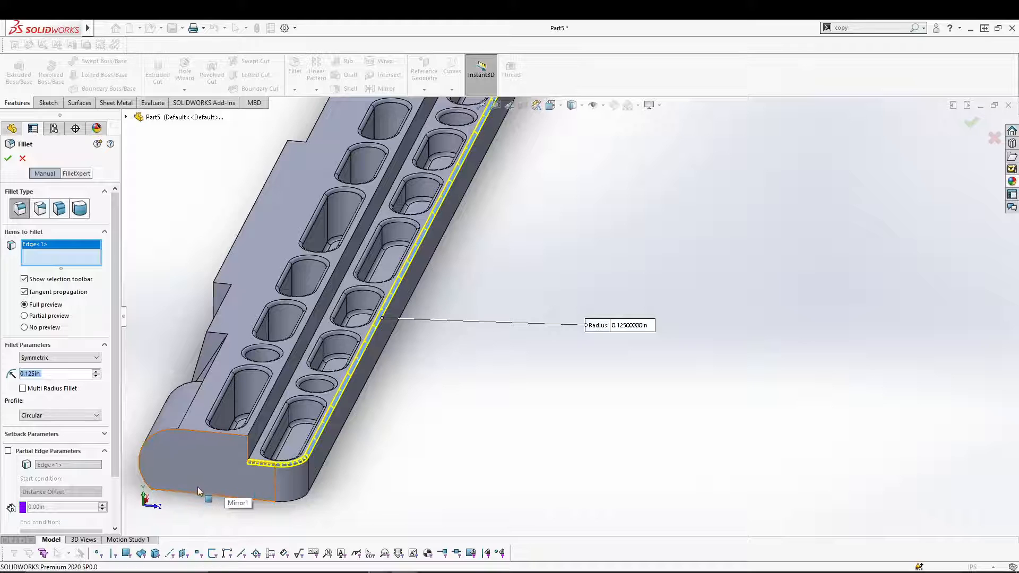
- Add the raised tier's long front edge and the left end's short vertical step edge and curved profile edge to the fillet
{"action": "left_click", "coordinate": [269, 395]}
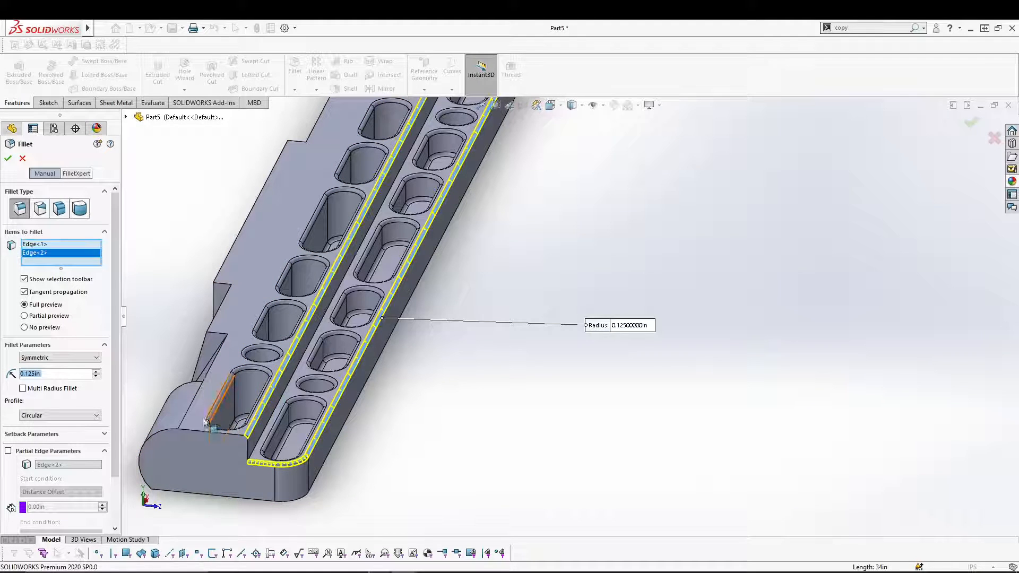
{"action": "left_click", "coordinate": [246, 450]}
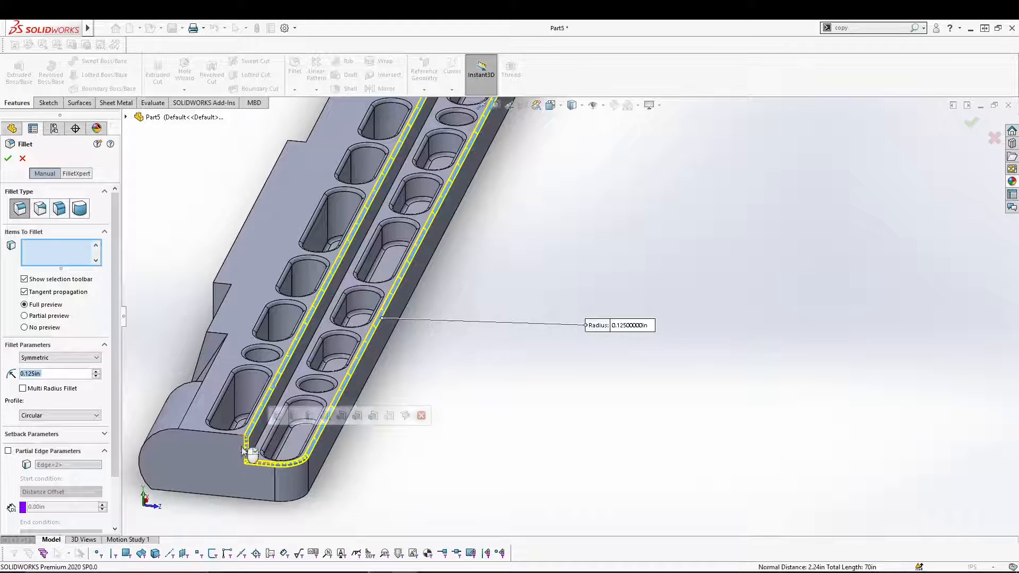
{"action": "left_click", "coordinate": [216, 435]}
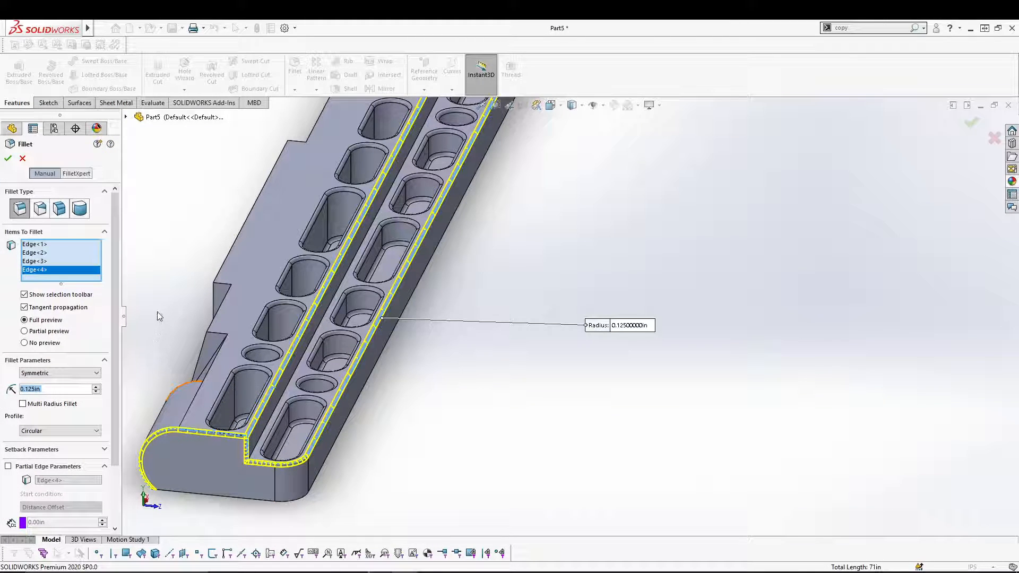
- Add the upper rear edges of the two left-hand steps and of the central section to the fillet
{"action": "middle_click_drag", "start_coordinate": [157, 316], "coordinate": [243, 360]}
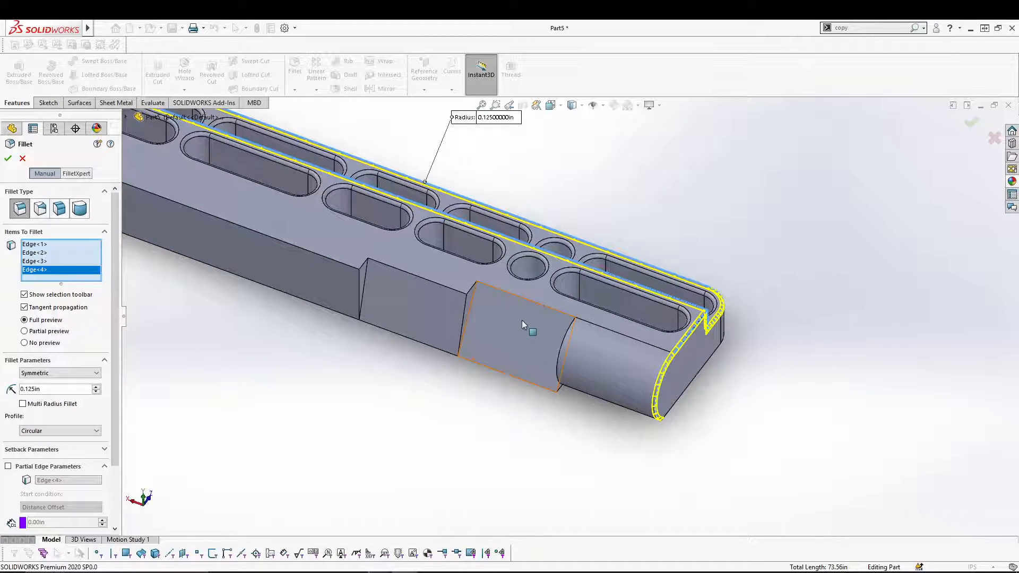
{"action": "left_click", "coordinate": [560, 317]}
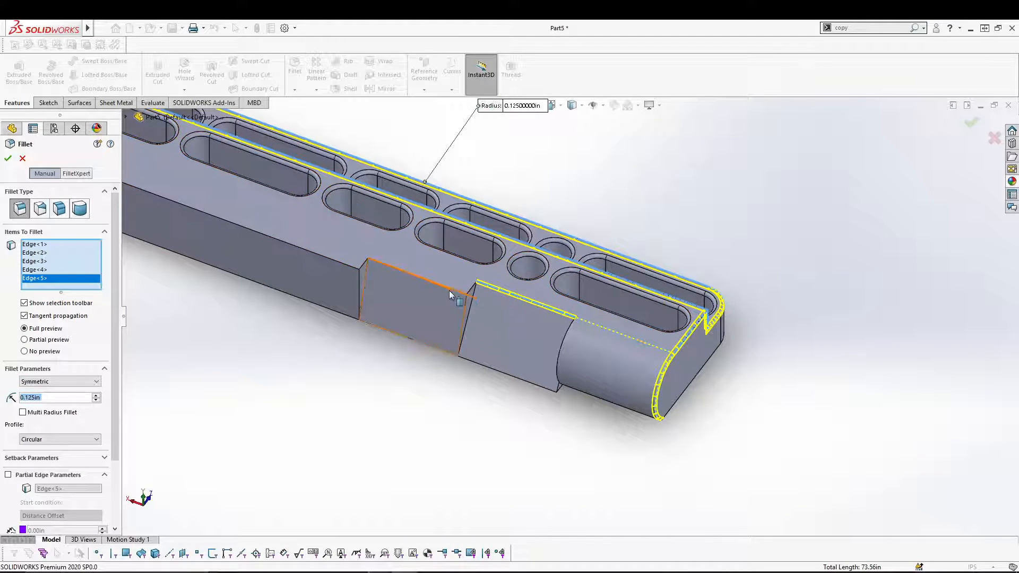
{"action": "left_click", "coordinate": [412, 276]}
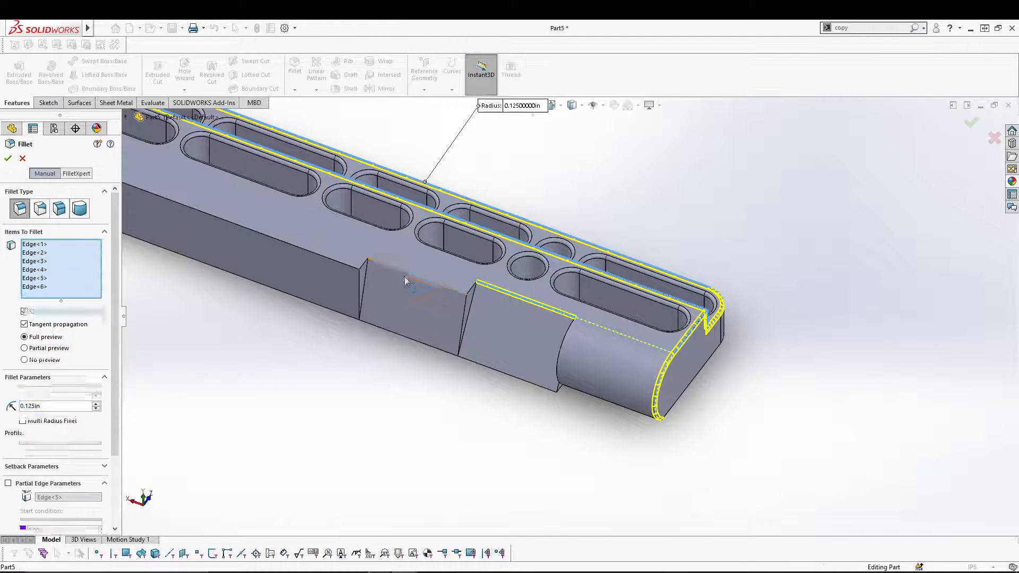
{"action": "left_click", "coordinate": [338, 266]}
{"action": "scroll", "coordinate": [302, 339], "scroll_direction": "down", "scroll_amount": 5}
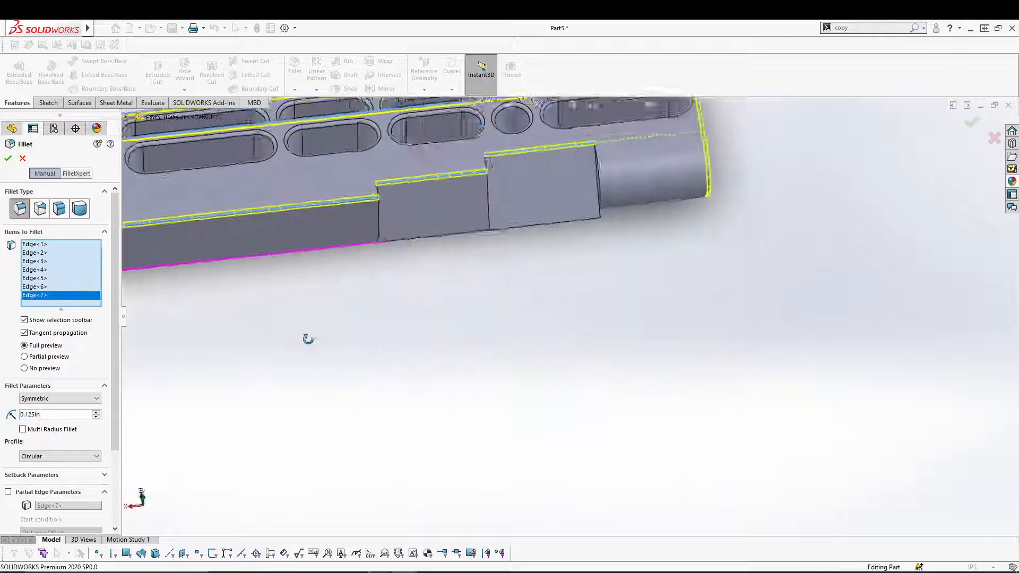
- Add the two right-hand rear step edges plus the right end's curved profile edge and vertical step edge to the fillet
{"action": "scroll", "coordinate": [282, 328], "scroll_direction": "up", "scroll_amount": 5}
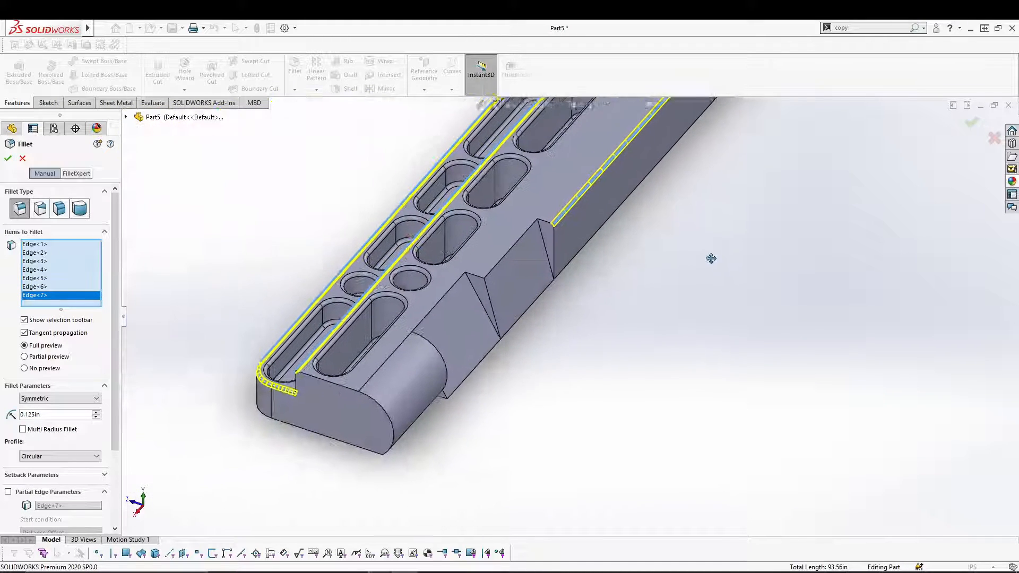
{"action": "left_click", "coordinate": [517, 245]}
{"action": "left_click", "coordinate": [453, 293]}
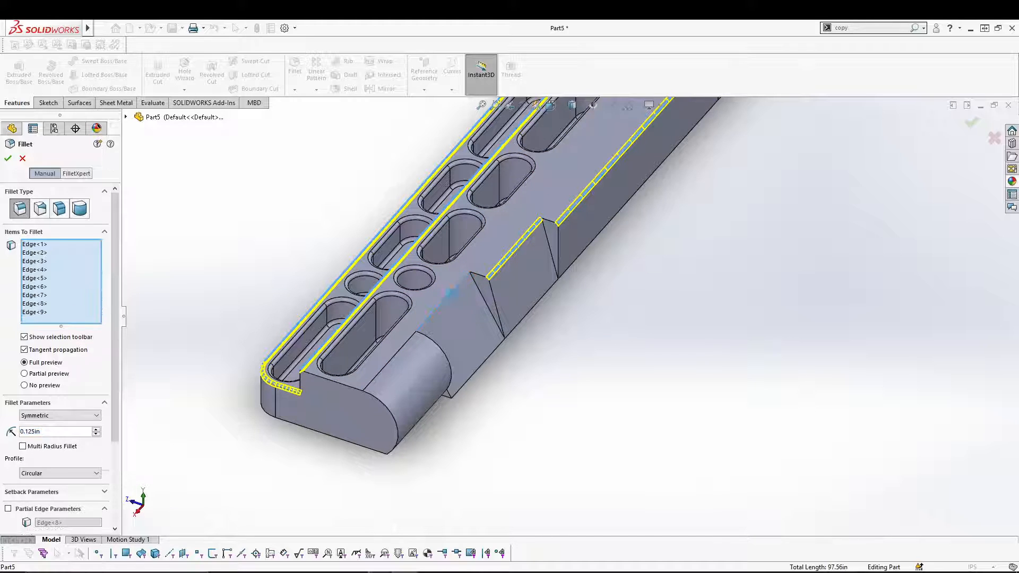
{"action": "left_click", "coordinate": [348, 385]}
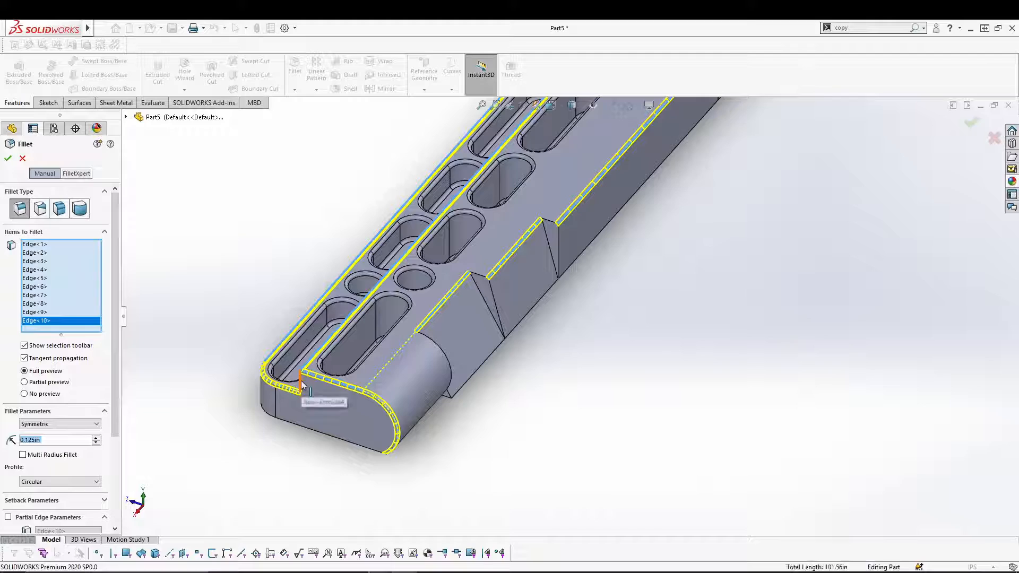
{"action": "left_click", "coordinate": [301, 384]}
- Add the two short upper edges joining the rear steps on the right half of the part to the fillet
{"action": "middle_click_drag", "start_coordinate": [291, 444], "coordinate": [612, 367]}
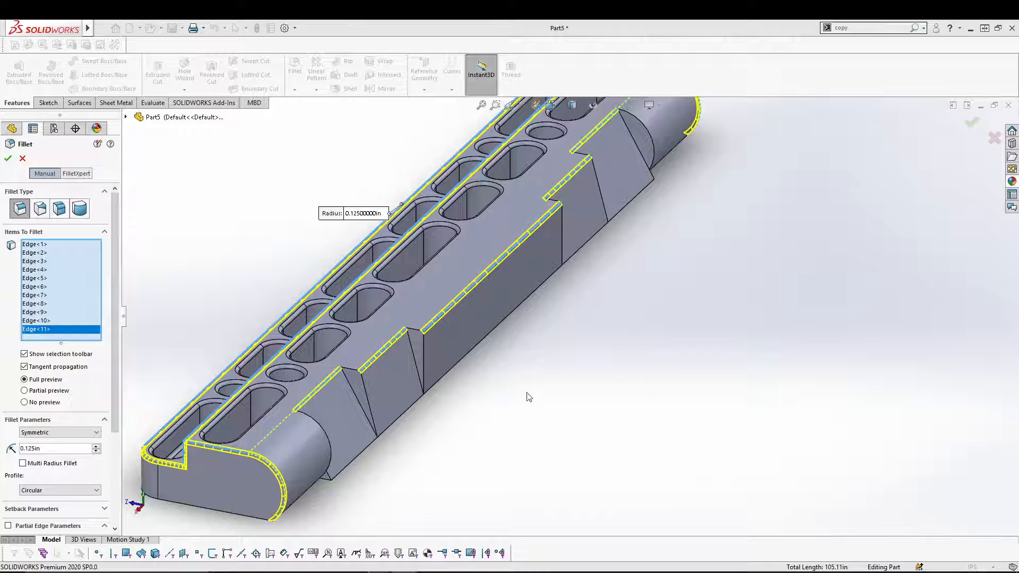
{"action": "mouse_move", "coordinate": [492, 410]}
{"action": "middle_mouse_down"}
{"action": "mouse_move", "coordinate": [484, 393]}
{"action": "mouse_move", "coordinate": [489, 405]}
{"action": "middle_mouse_up"}
{"action": "scroll", "coordinate": [488, 405], "scroll_direction": "down", "scroll_amount": 1}
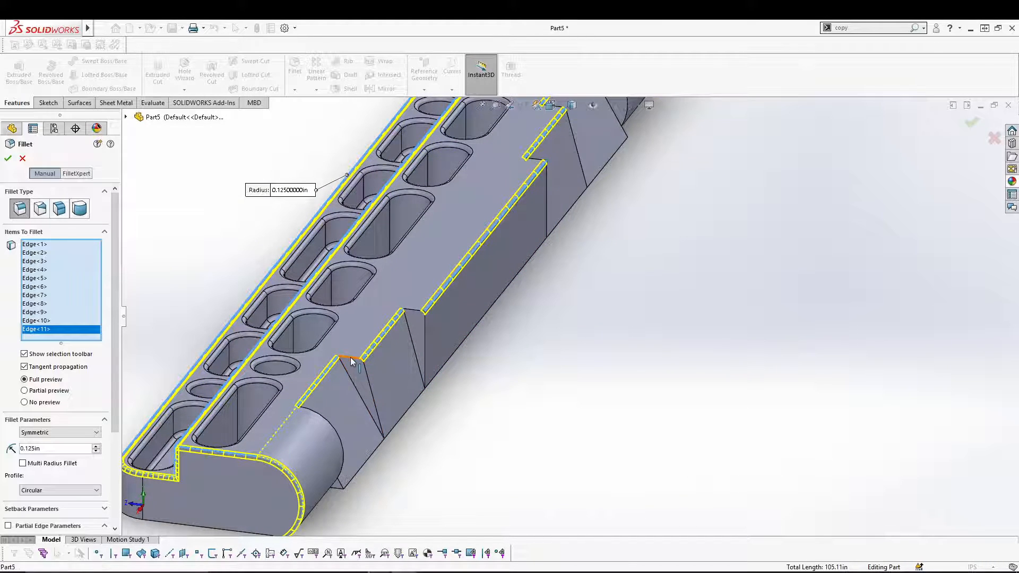
{"action": "left_click", "coordinate": [355, 363]}
{"action": "left_click", "coordinate": [415, 314]}
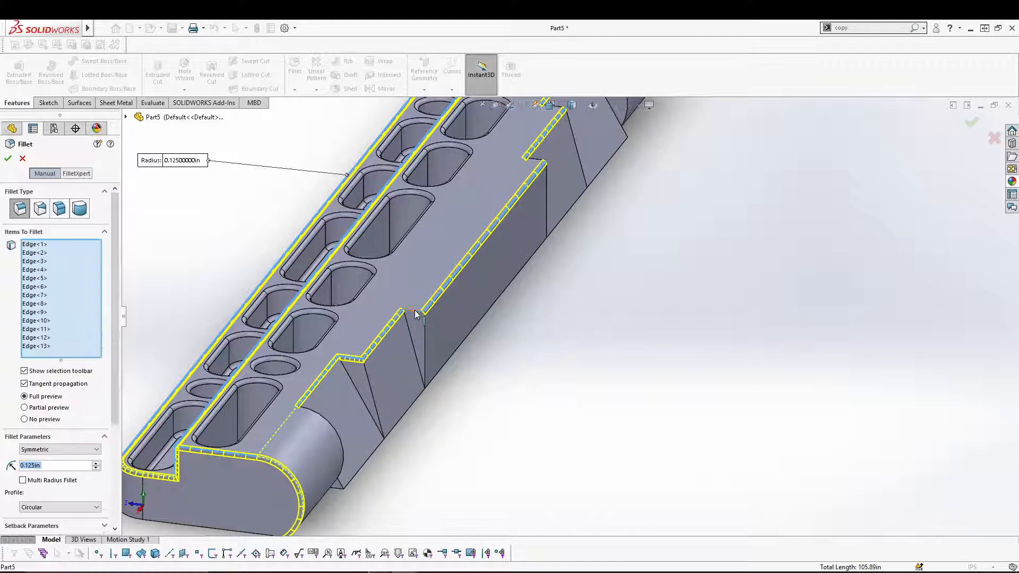
- Add the two matching short step edges on the left half and apply the 0.125 in fillet
{"action": "middle_click_drag", "start_coordinate": [689, 301], "coordinate": [599, 440]}
{"action": "middle_click_drag", "start_coordinate": [684, 346], "coordinate": [664, 215]}
{"action": "left_click", "coordinate": [410, 325]}
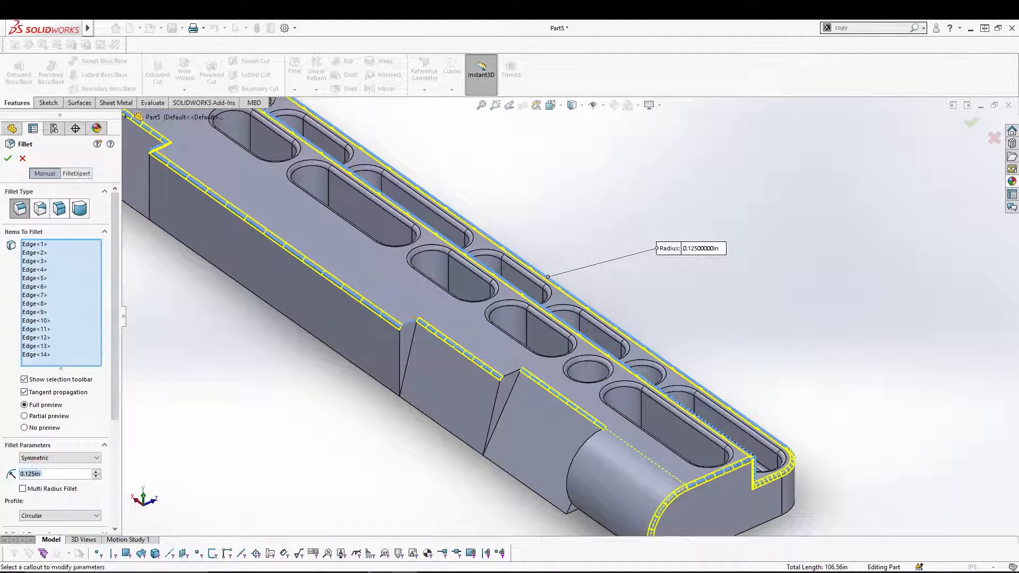
{"action": "left_click", "coordinate": [509, 377]}
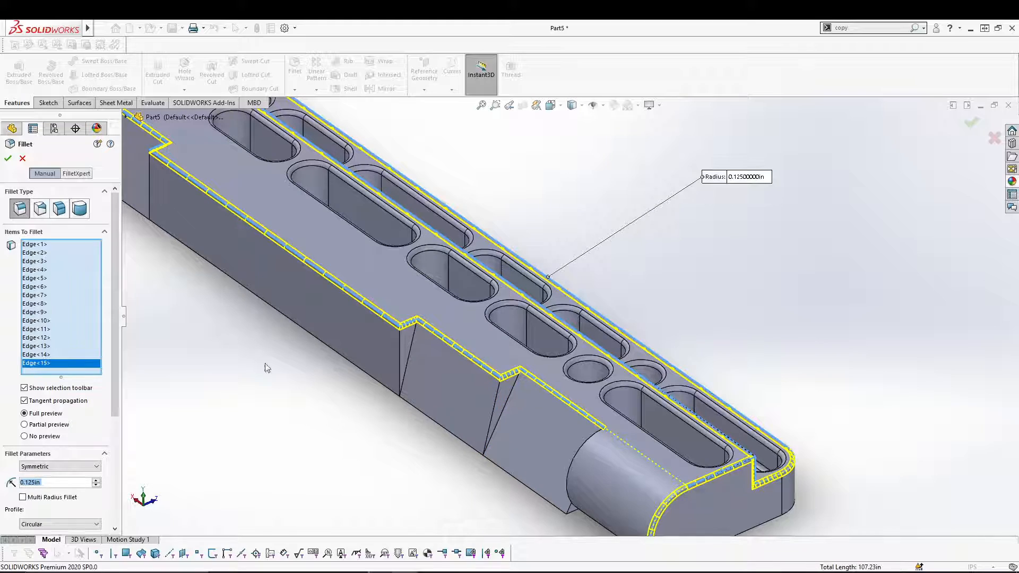
{"action": "left_click", "coordinate": [9, 158]}
- Inspect the filleted outer edges, long side face and slot rows from several angles
{"action": "middle_click_drag", "start_coordinate": [264, 380], "coordinate": [441, 324]}
{"action": "scroll", "coordinate": [375, 387], "scroll_direction": "up", "scroll_amount": 5}
{"action": "scroll", "coordinate": [441, 324], "scroll_direction": "down", "scroll_amount": 5}
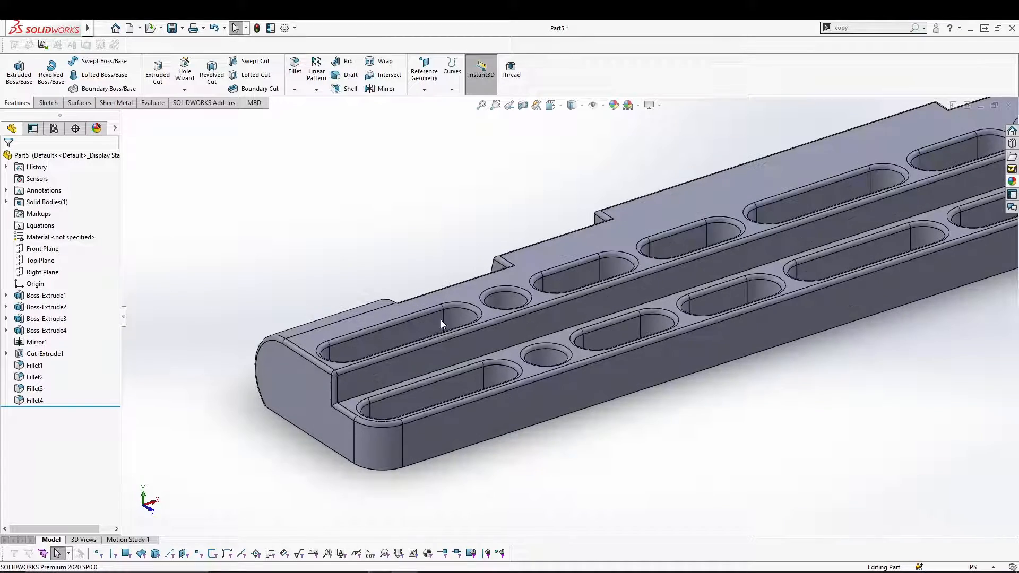
{"action": "middle_click_drag", "start_coordinate": [685, 402], "coordinate": [708, 298]}
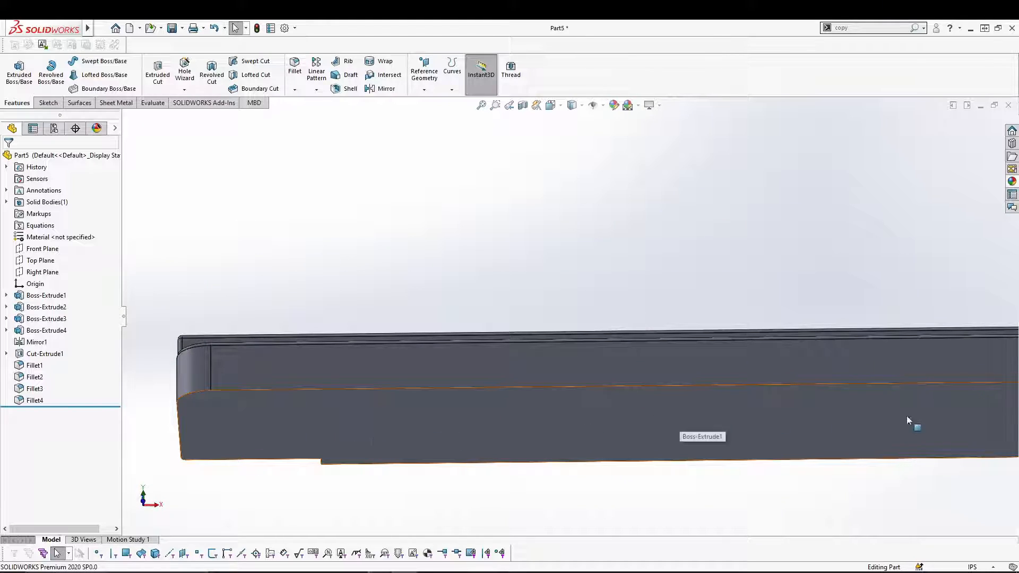
{"action": "middle_click_drag", "start_coordinate": [535, 308], "coordinate": [609, 482]}
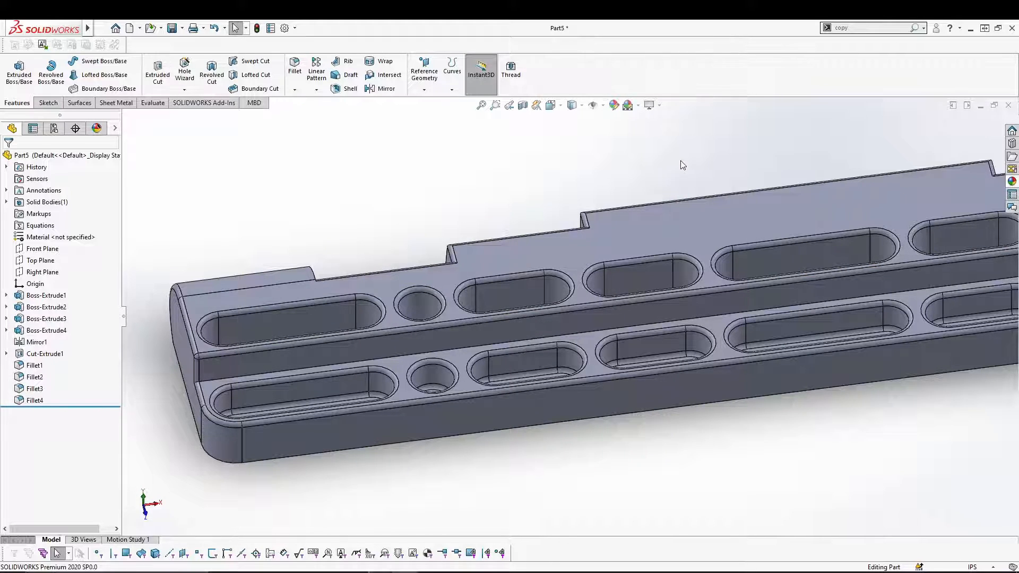
{"action": "scroll", "coordinate": [702, 148], "scroll_direction": "up", "scroll_amount": 1}
{"action": "middle_click_drag", "start_coordinate": [702, 147], "coordinate": [905, 161], "text": "ctrl"}
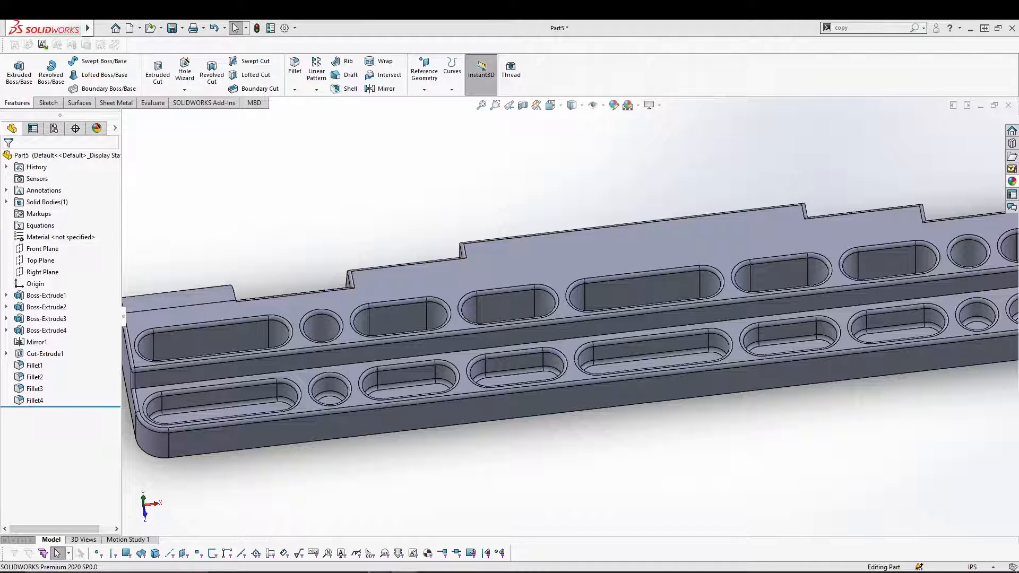
- Start a sketch on the raised tier's upper face and draw a horizontal construction line about 11.31 in long above the middle slots
{"action": "left_click", "coordinate": [603, 274]}
{"action": "left_click", "coordinate": [672, 229]}
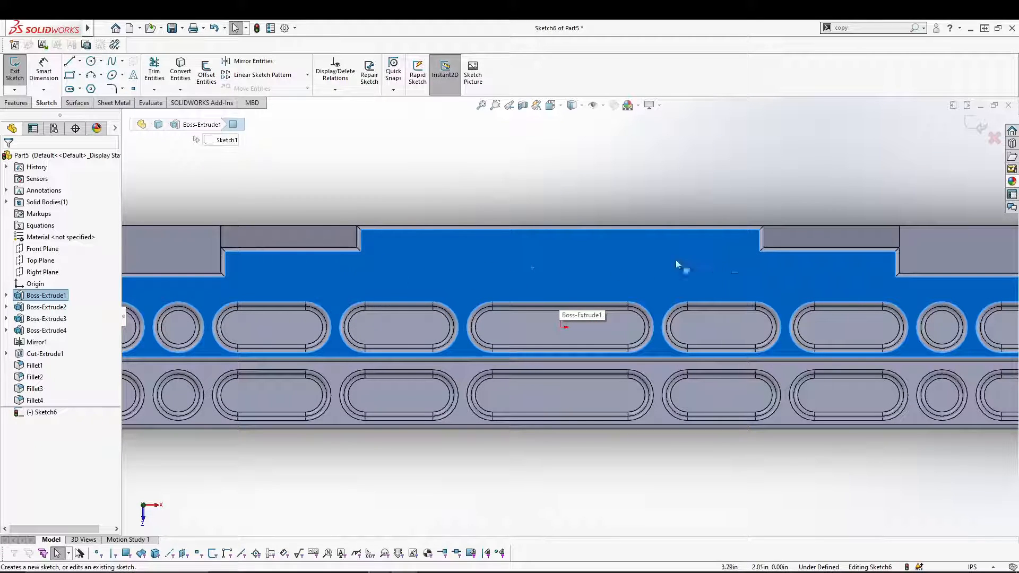
{"action": "left_click", "coordinate": [515, 154]}
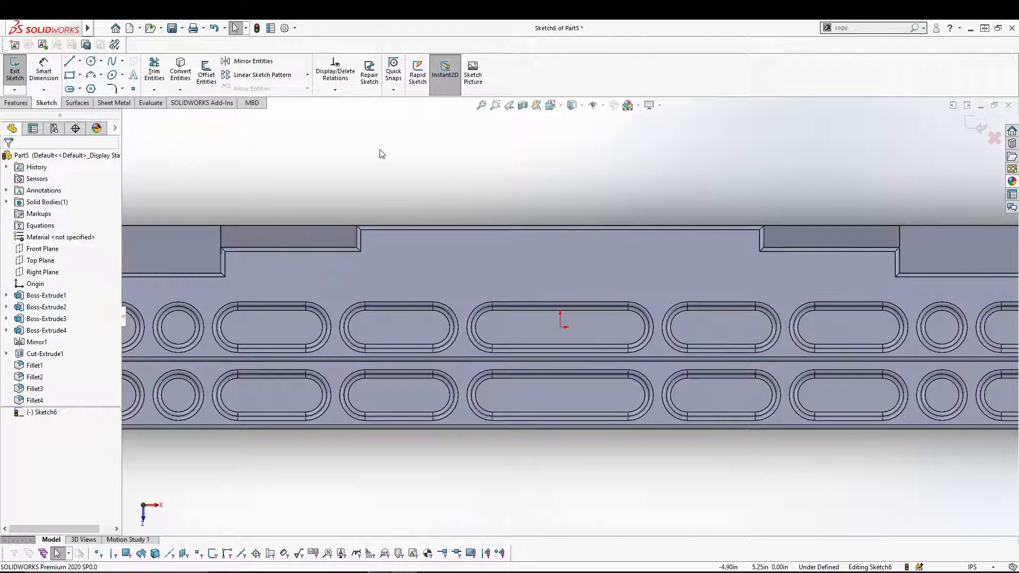
{"action": "left_click", "coordinate": [80, 61]}
{"action": "left_click", "coordinate": [93, 87]}
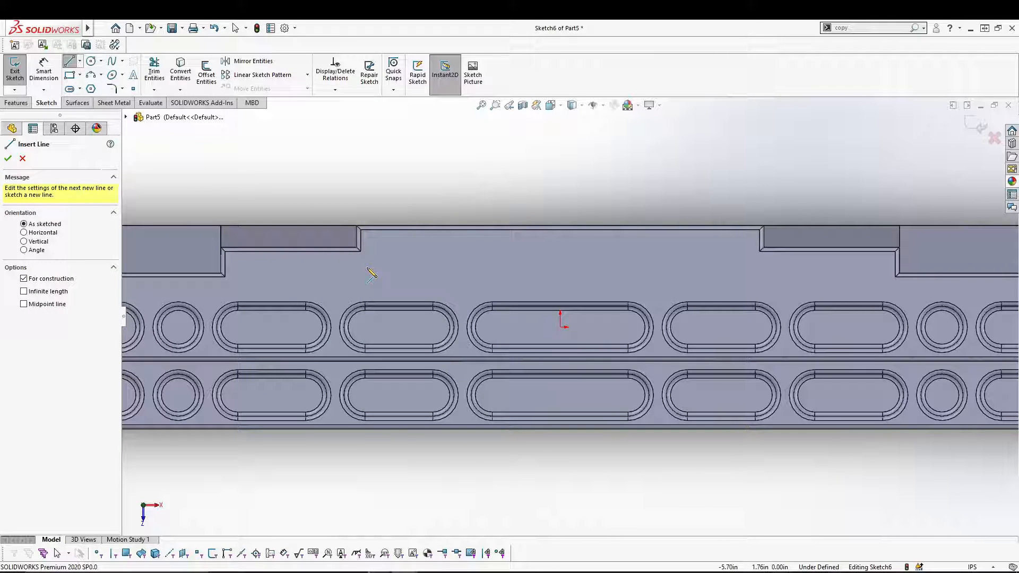
{"action": "left_click", "coordinate": [367, 267]}
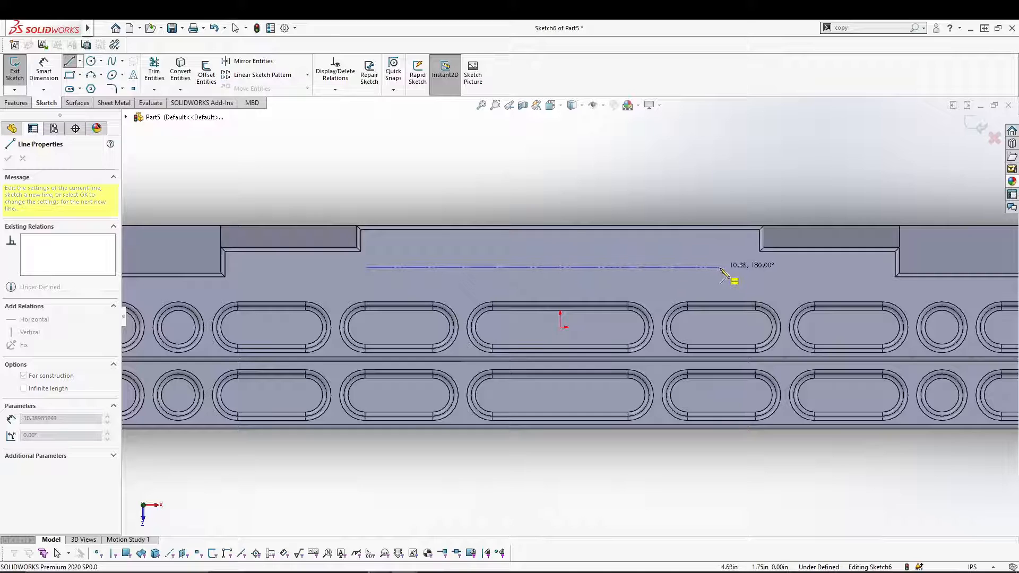
{"action": "left_click", "coordinate": [750, 267]}
{"action": "key", "text": "Escape"}
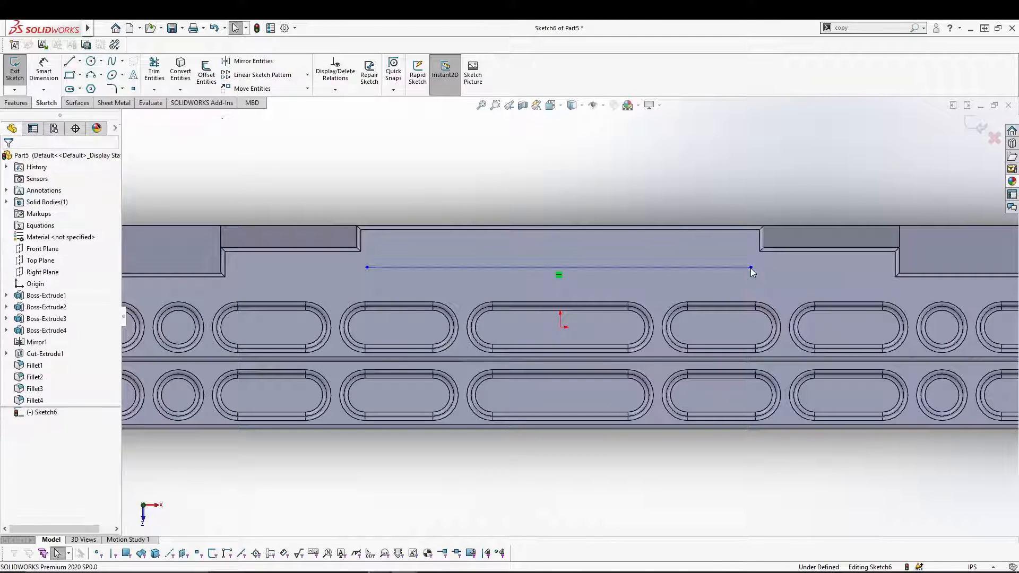
- Dimension the construction line's vertical distance from the origin and set it to 3 in
{"action": "right_click", "coordinate": [371, 158]}
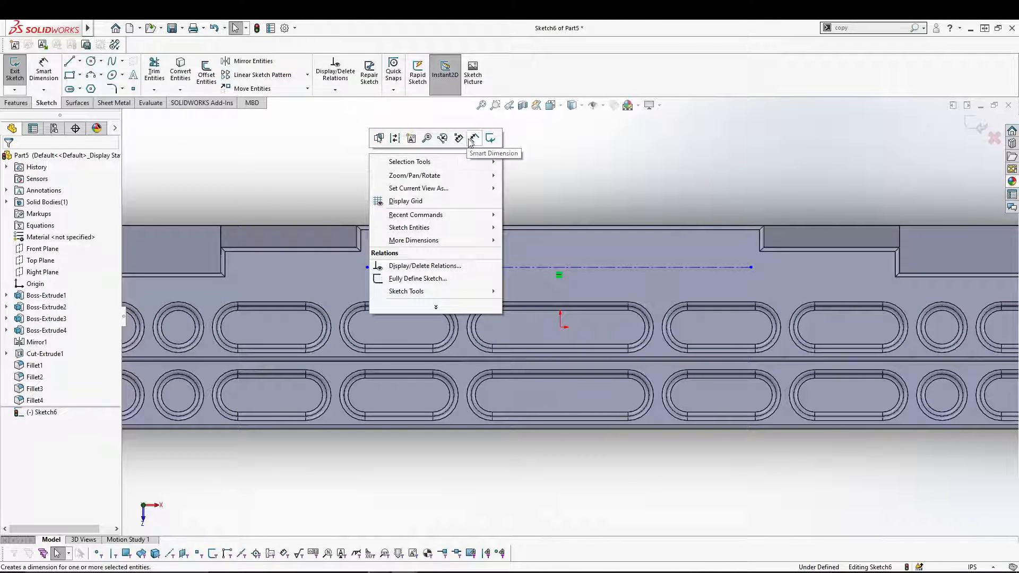
{"action": "left_click", "coordinate": [490, 139]}
{"action": "left_click", "coordinate": [596, 274]}
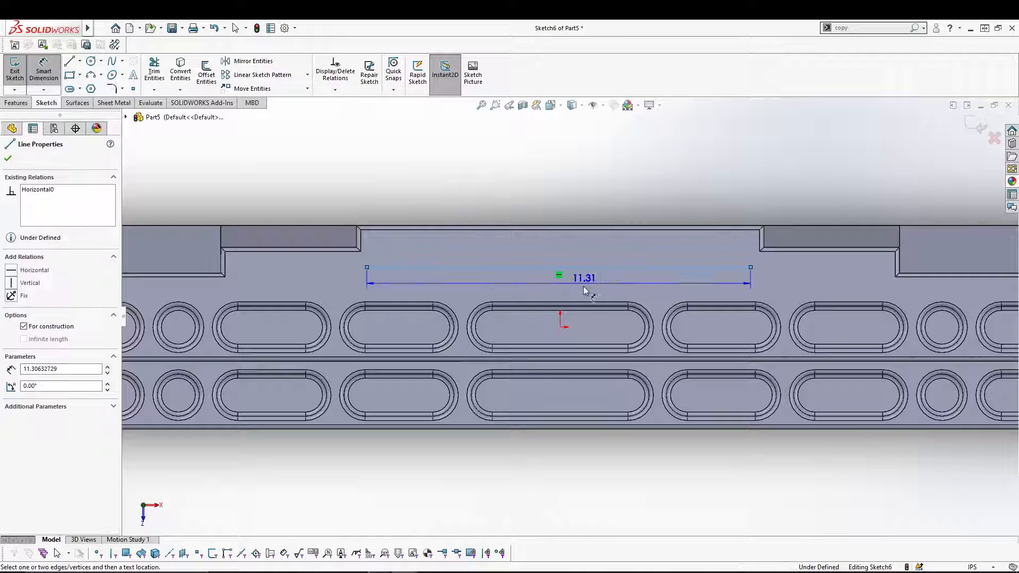
{"action": "left_click", "coordinate": [559, 327]}
{"action": "left_click", "coordinate": [739, 160]}
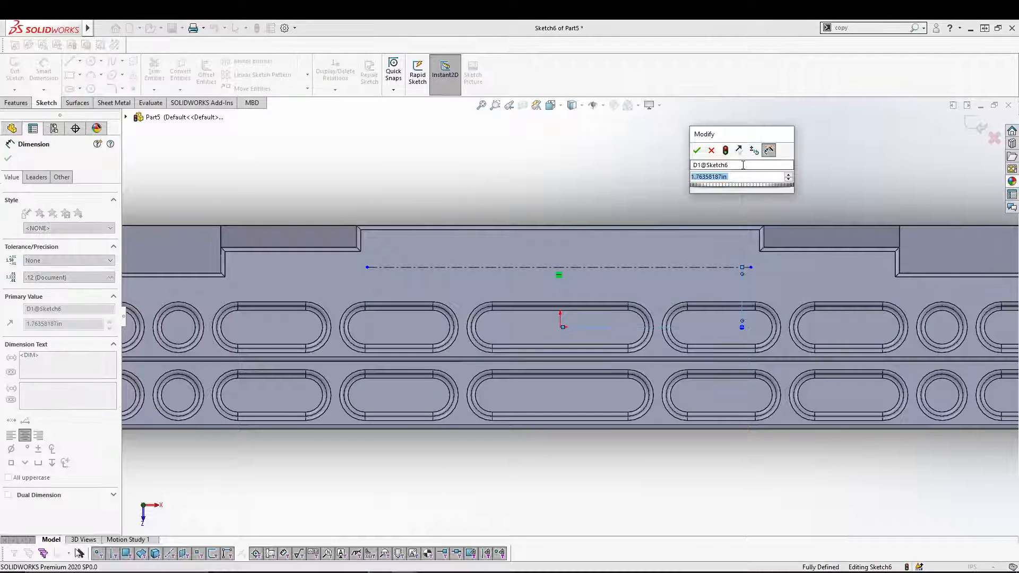
{"action": "key", "text": "Return"}
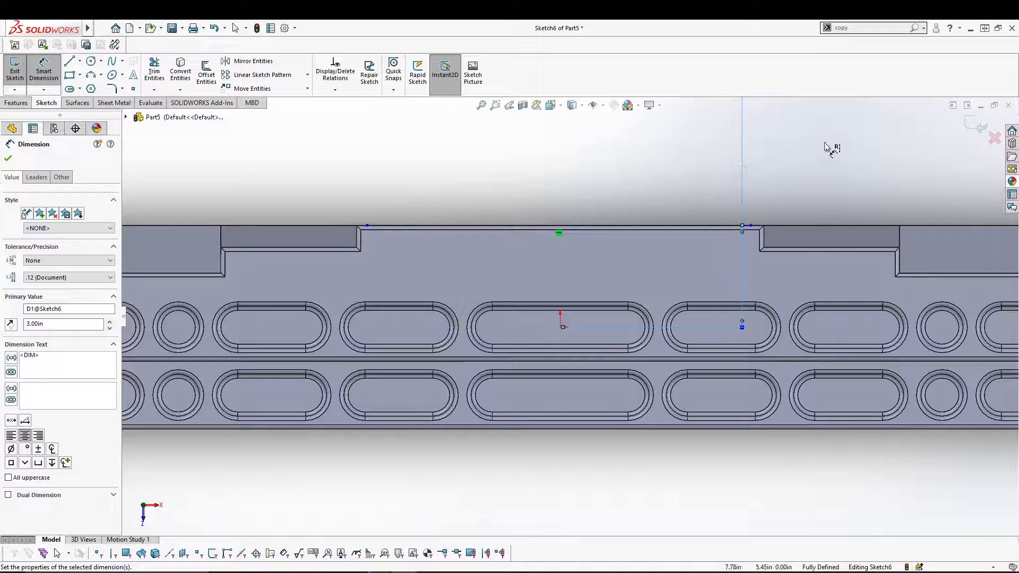
- Set the construction line's vertical distance from the origin to 1.5 in
{"action": "left_click", "coordinate": [826, 144]}
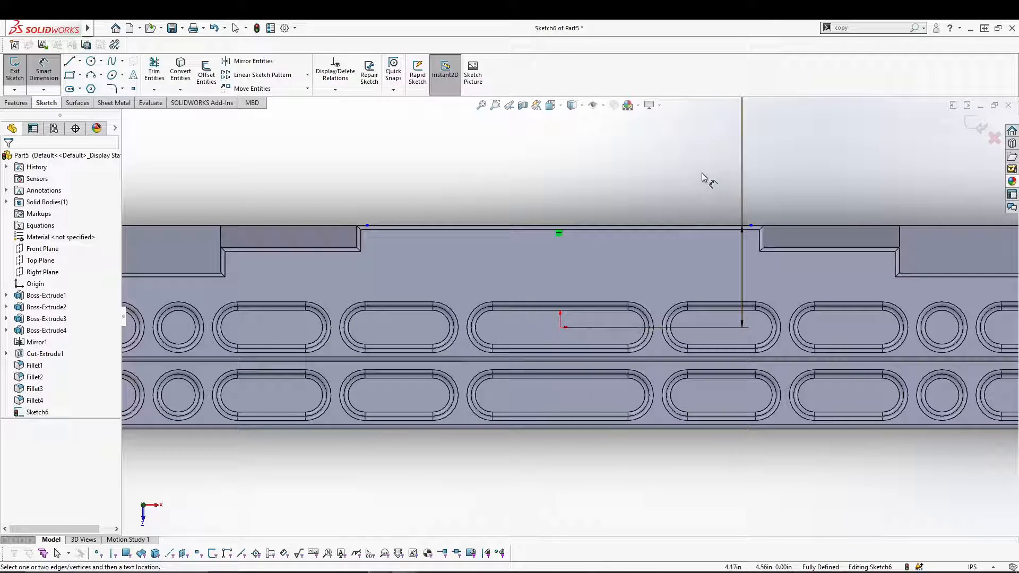
{"action": "key", "text": "f"}
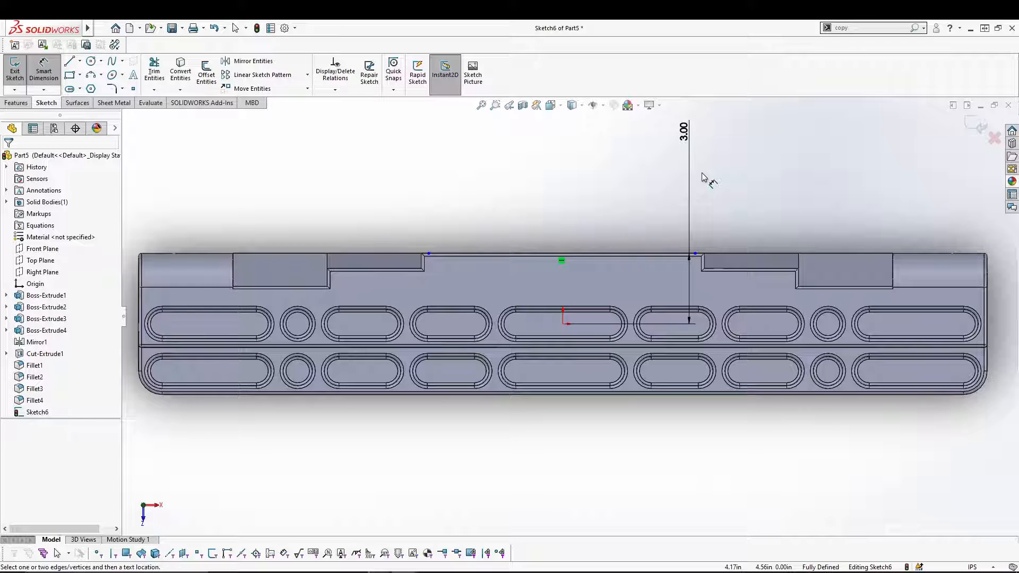
{"action": "key", "text": "Escape"}
{"action": "left_click", "coordinate": [688, 137]}
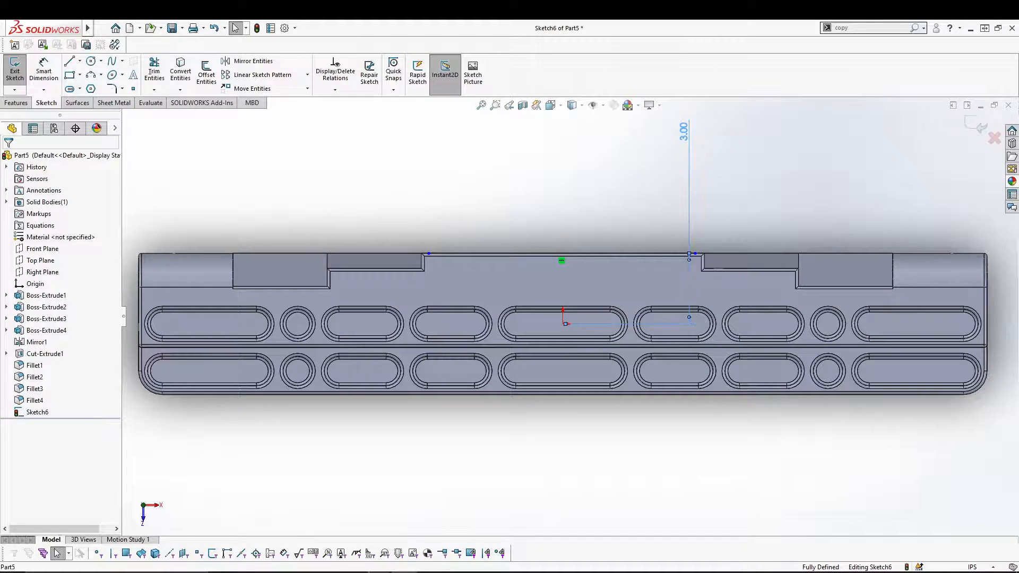
{"action": "double_click", "coordinate": [689, 137]}
{"action": "key", "text": "Return"}
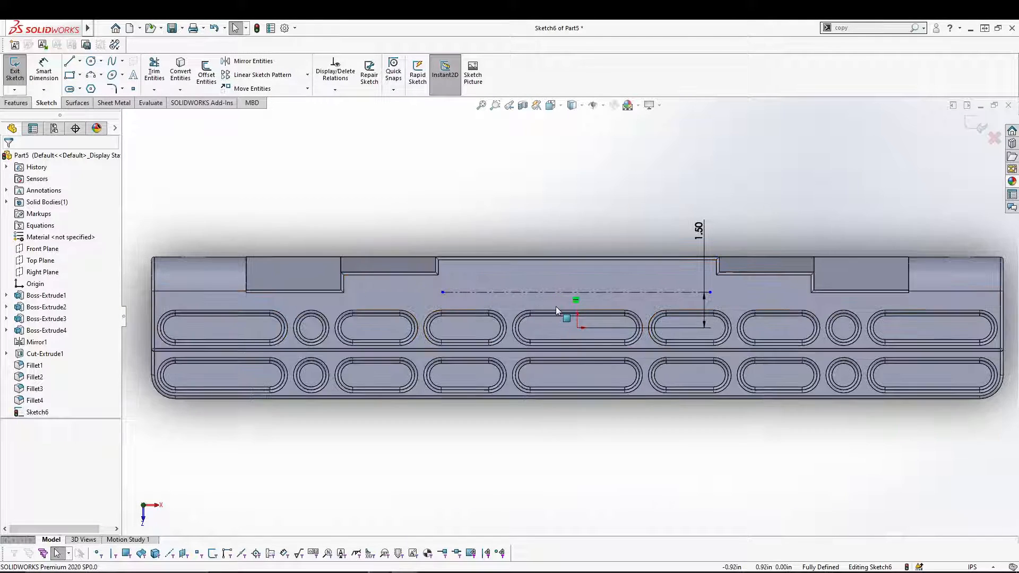
- Create sketch text reading HANGBOARD that follows the horizontal construction line above the middle slots
{"action": "scroll", "coordinate": [556, 311], "scroll_direction": "down", "scroll_amount": 2}
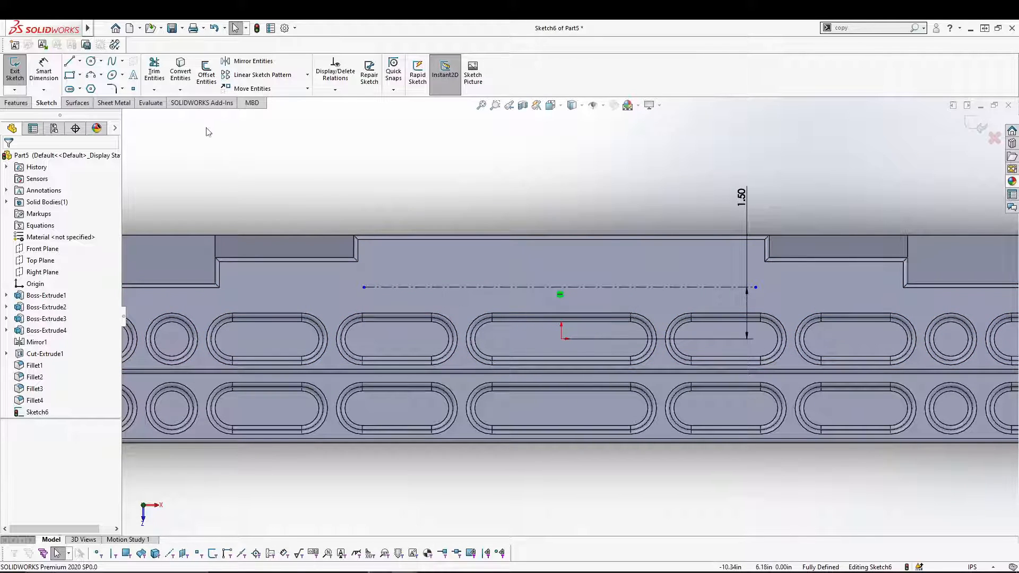
{"action": "left_click", "coordinate": [133, 75]}
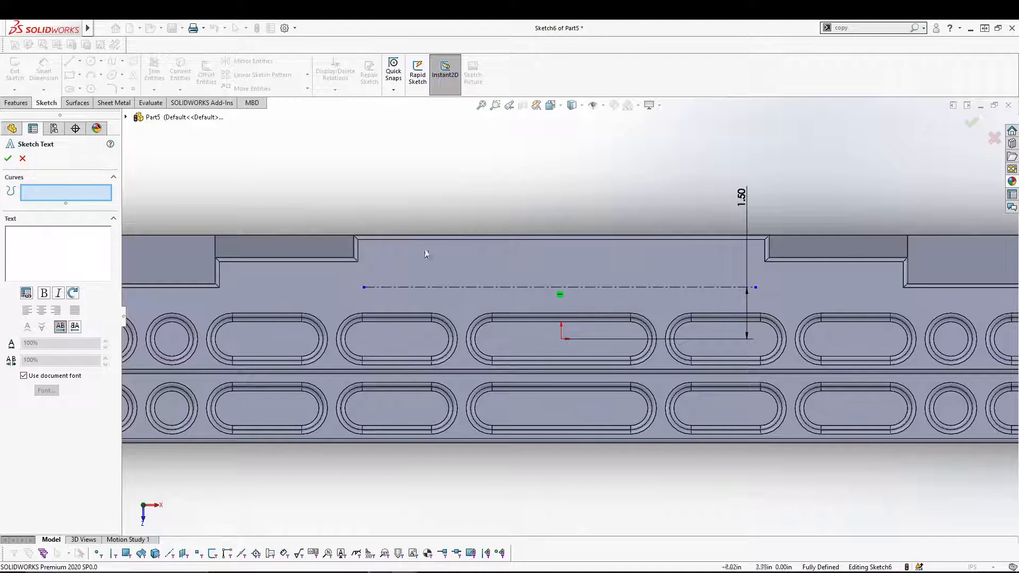
{"action": "left_click", "coordinate": [532, 288]}
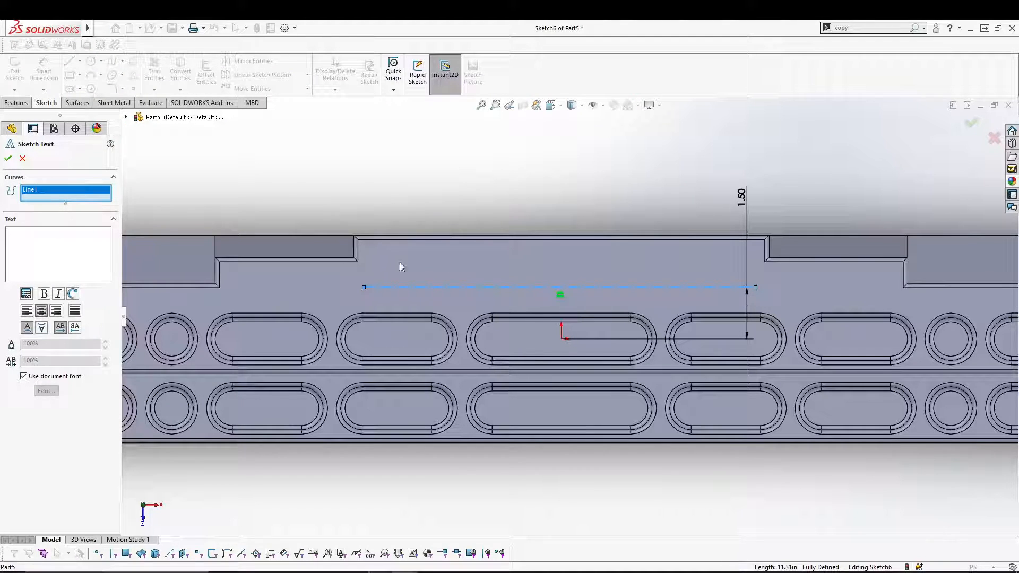
{"action": "left_click", "coordinate": [72, 247]}
{"action": "type", "text": "HANGBOARD"}
- Turn off the document font for the HANGBOARD text and use Garamond Regular at 48 points
{"action": "left_click", "coordinate": [25, 377]}
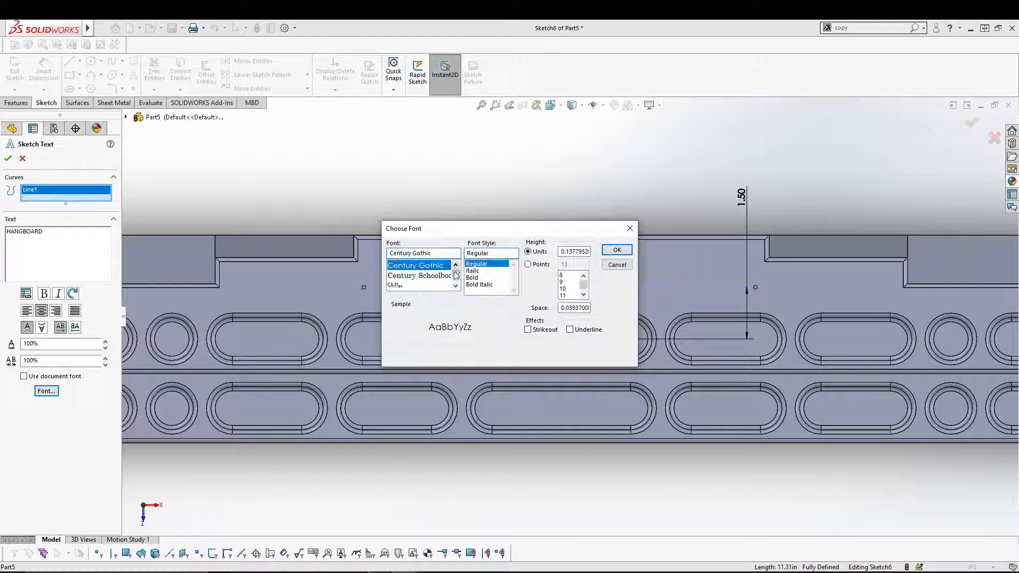
{"action": "left_click_drag", "start_coordinate": [452, 275], "coordinate": [454, 282]}
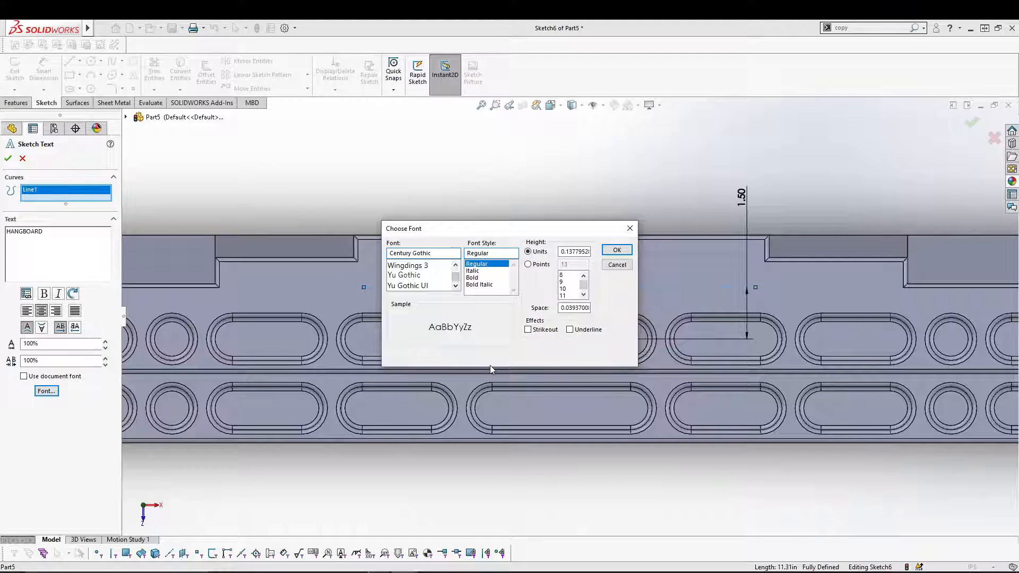
{"action": "left_click", "coordinate": [423, 266]}
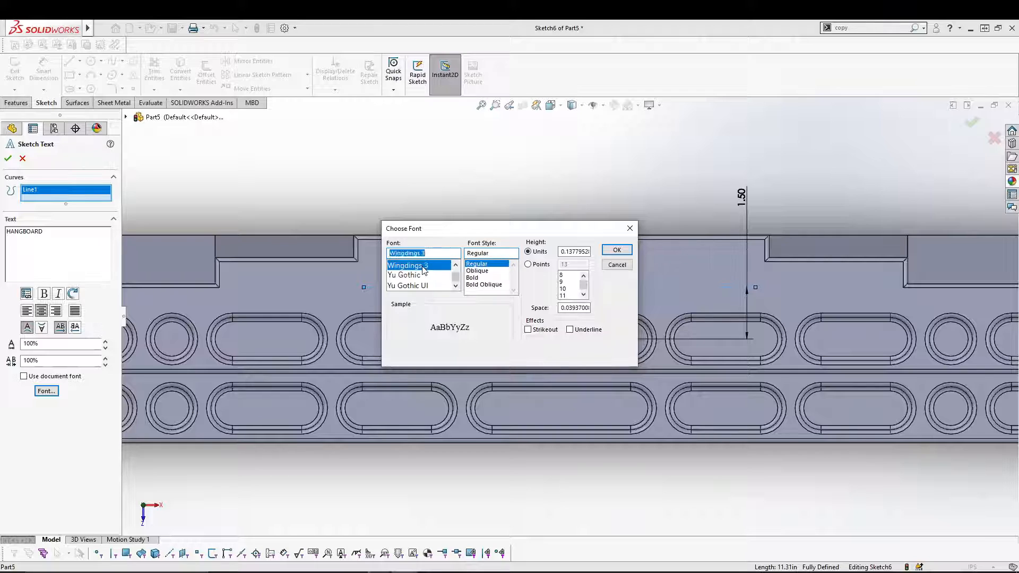
{"action": "left_click_drag", "start_coordinate": [457, 284], "coordinate": [457, 277]}
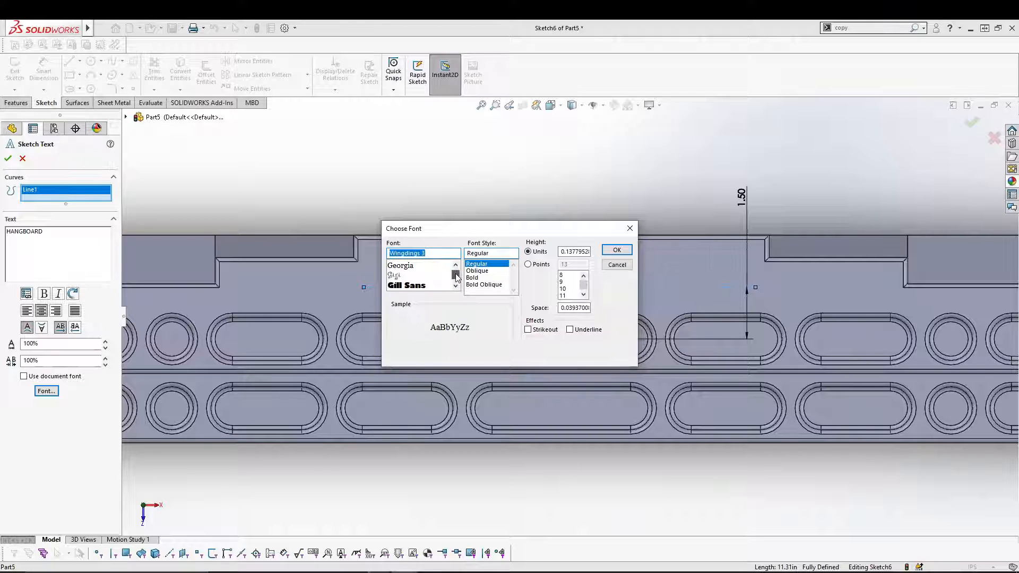
{"action": "left_click", "coordinate": [455, 267]}
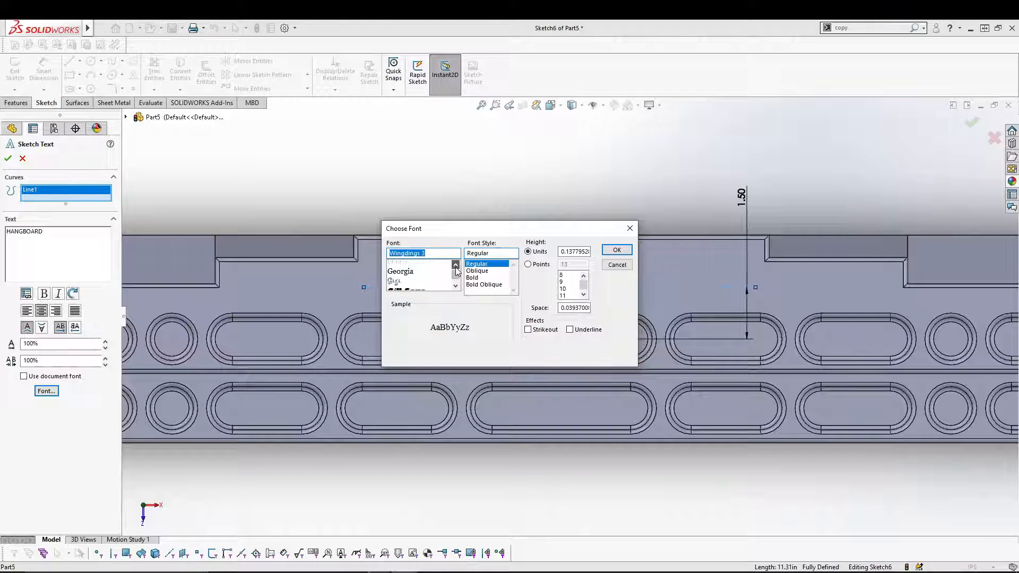
{"action": "scroll", "coordinate": [457, 271], "scroll_direction": "up", "scroll_amount": 5}
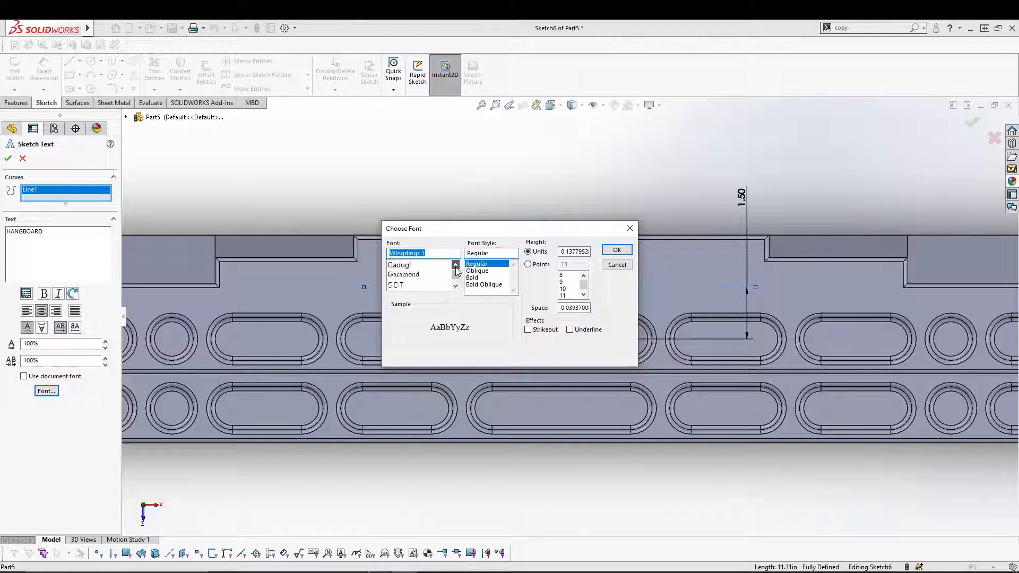
{"action": "left_click", "coordinate": [458, 287]}
{"action": "left_click", "coordinate": [457, 287]}
{"action": "left_click", "coordinate": [457, 287]}
{"action": "left_click", "coordinate": [458, 287]}
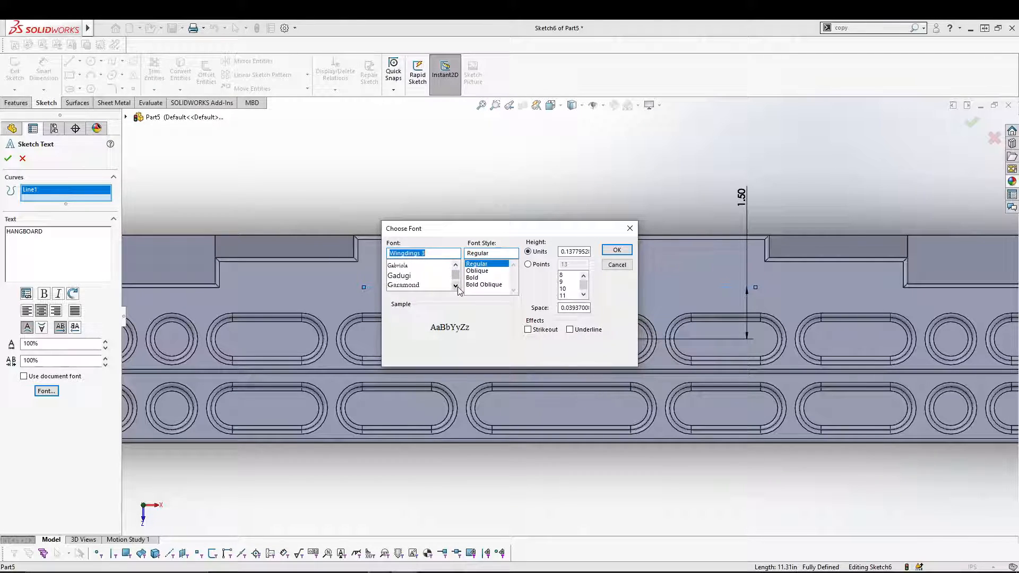
{"action": "left_click", "coordinate": [417, 285]}
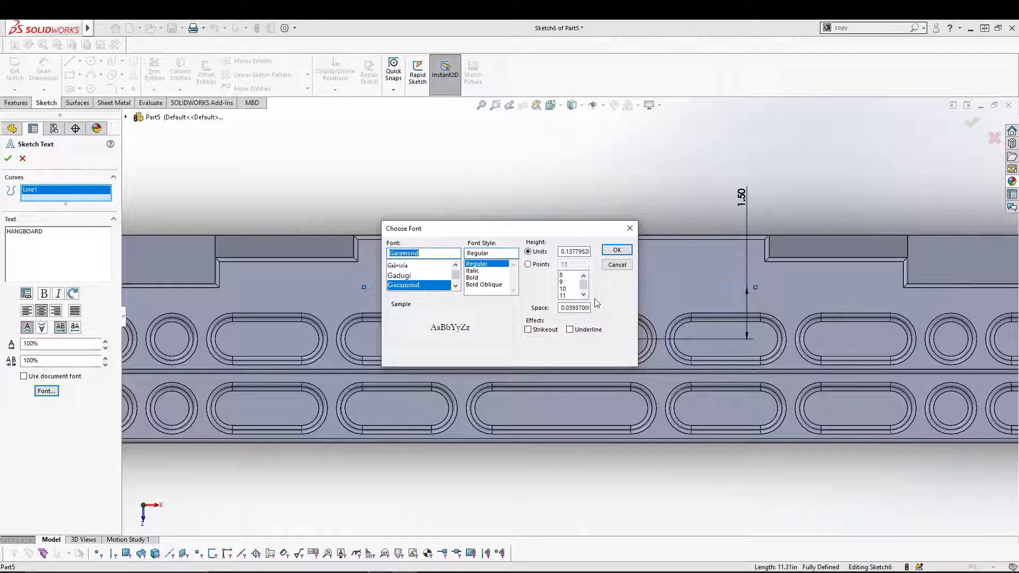
{"action": "left_click", "coordinate": [539, 266]}
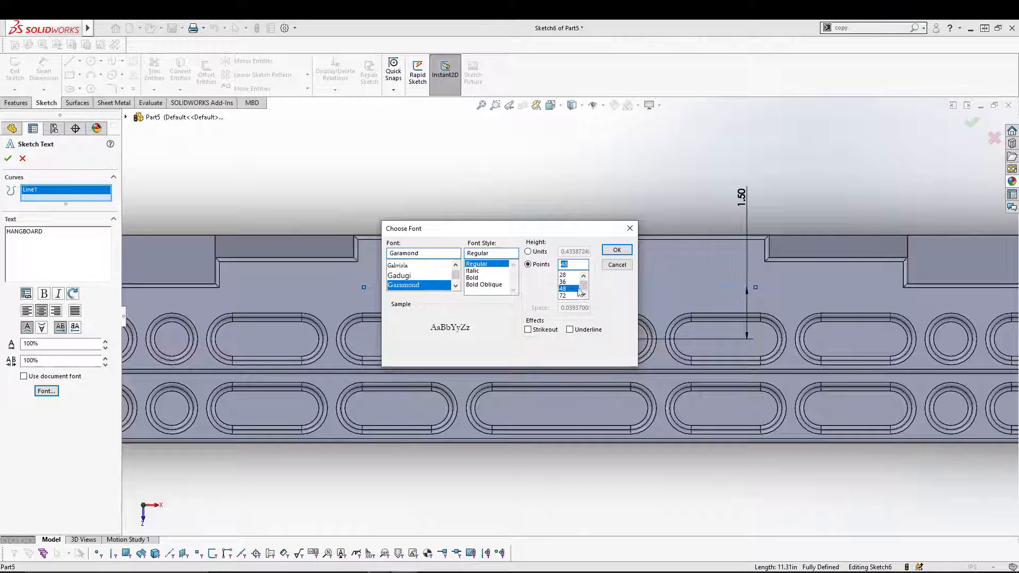
{"action": "left_click", "coordinate": [614, 251]}
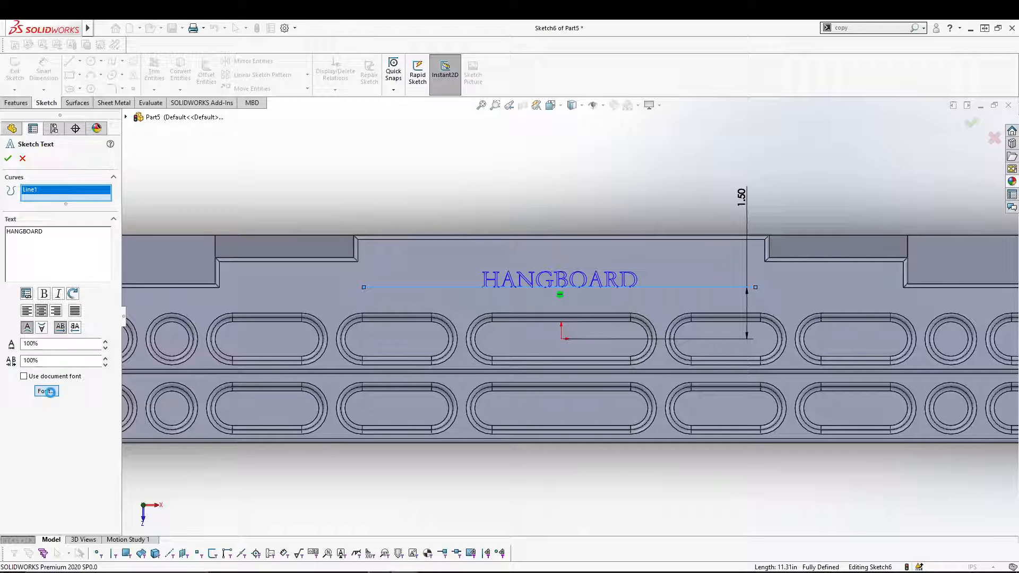
- Set the HANGBOARD text height to 72 points
{"action": "left_click", "coordinate": [47, 391]}
{"action": "left_click", "coordinate": [564, 295]}
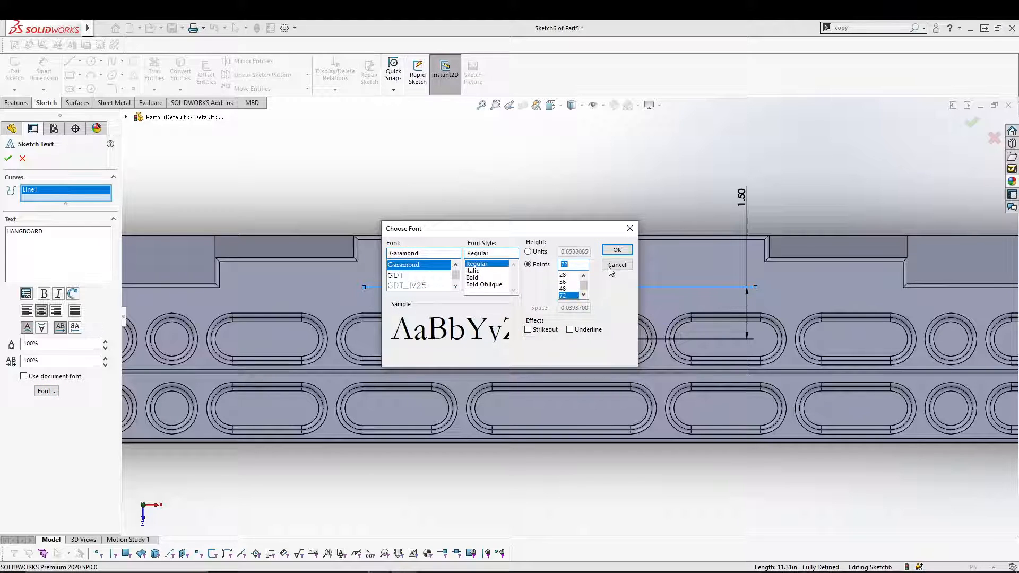
{"action": "left_click", "coordinate": [617, 250]}
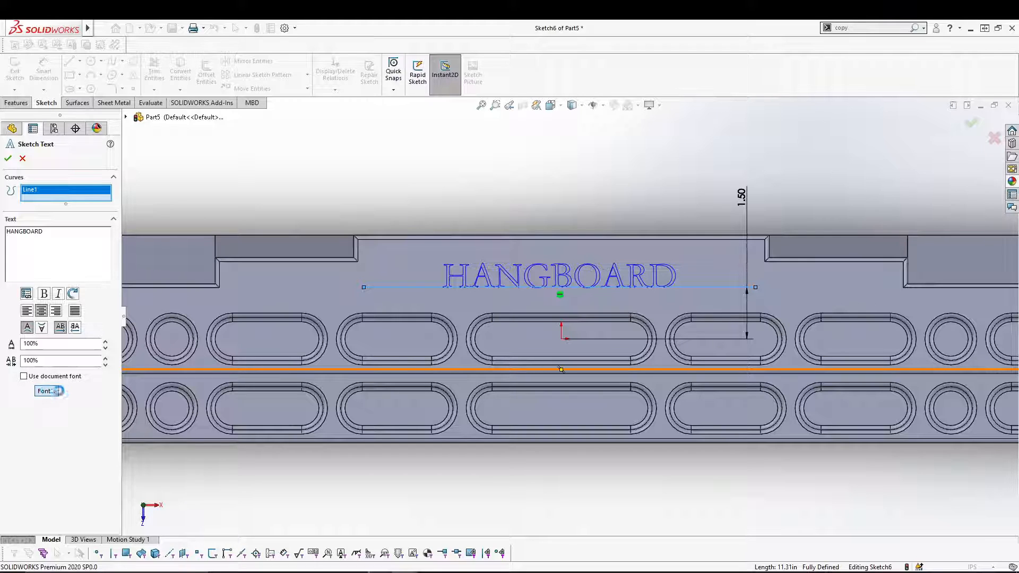
- Set the HANGBOARD text height to 88 points and accept the sketch text
{"action": "left_click", "coordinate": [46, 391]}
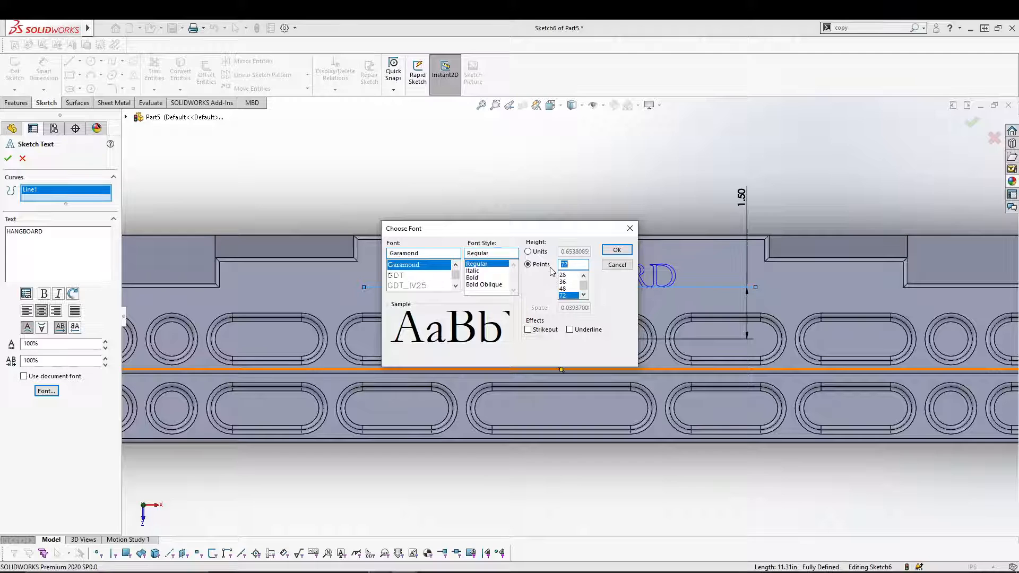
{"action": "type", "text": "88"}
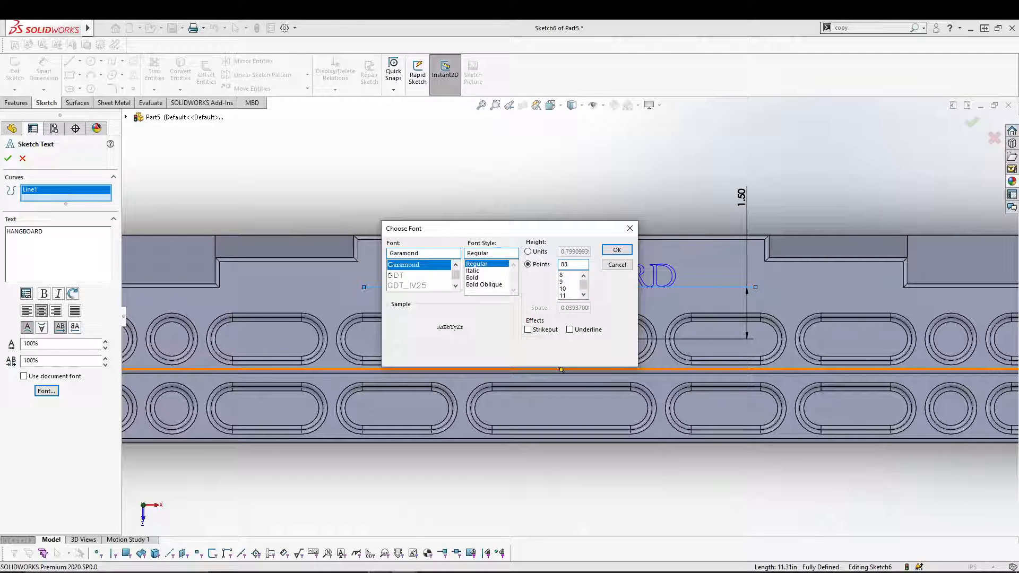
{"action": "left_click", "coordinate": [617, 250]}
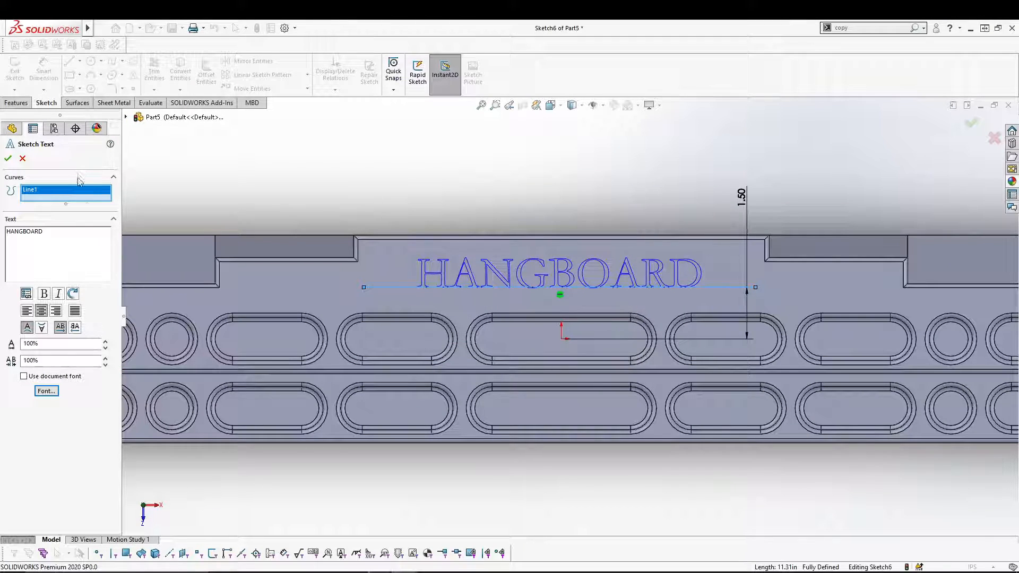
{"action": "left_click", "coordinate": [8, 158]}
- Close the sketch and engrave the HANGBOARD text with a blind extruded cut 0.125 in deep
{"action": "middle_click_drag", "start_coordinate": [416, 196], "coordinate": [408, 129]}
{"action": "left_click", "coordinate": [15, 71]}
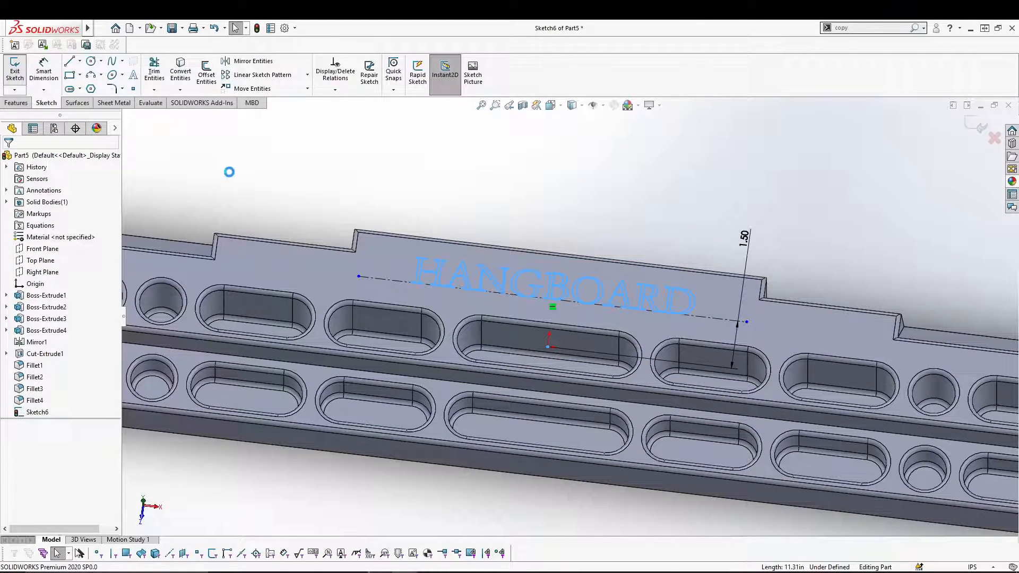
{"action": "left_click", "coordinate": [158, 72]}
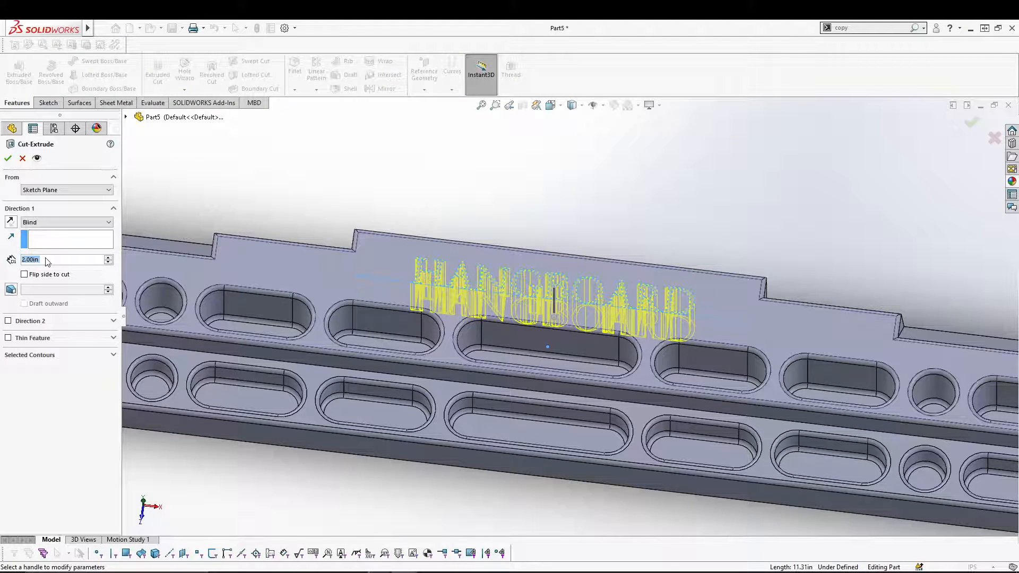
{"action": "type", "text": "0.125"}
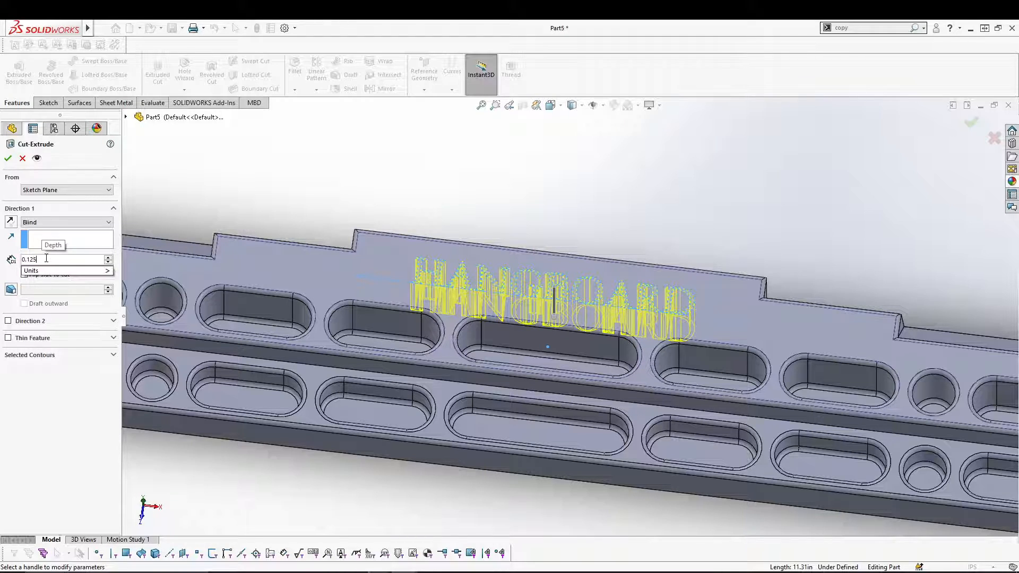
{"action": "left_click", "coordinate": [10, 155]}
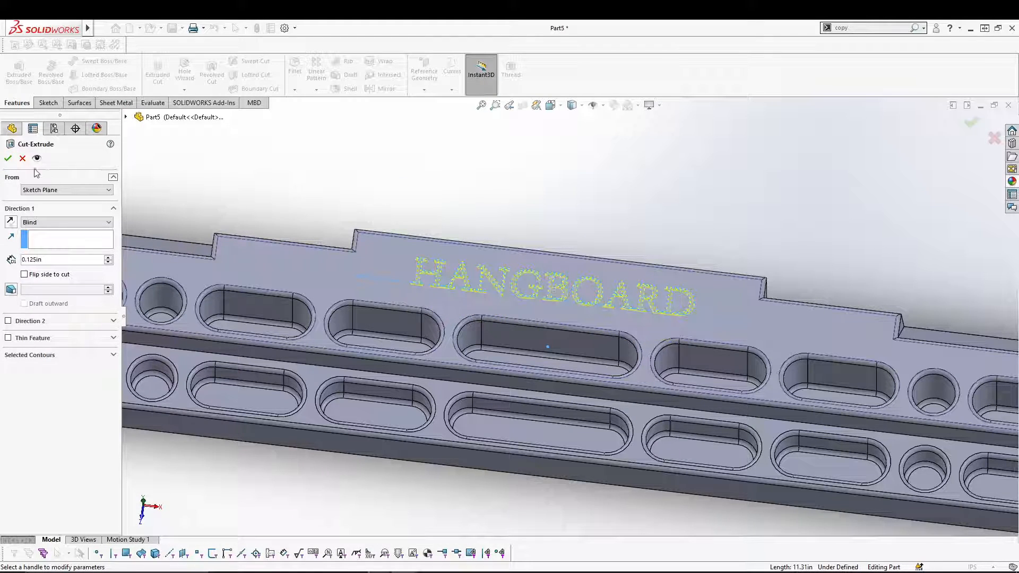
{"action": "left_click", "coordinate": [8, 158]}
- Apply a light polished wood appearance from the organic wood library to the whole part
{"action": "mouse_move", "coordinate": [596, 214]}
{"action": "middle_mouse_down"}
{"action": "mouse_move", "coordinate": [607, 245]}
{"action": "mouse_move", "coordinate": [600, 212]}
{"action": "middle_mouse_up"}
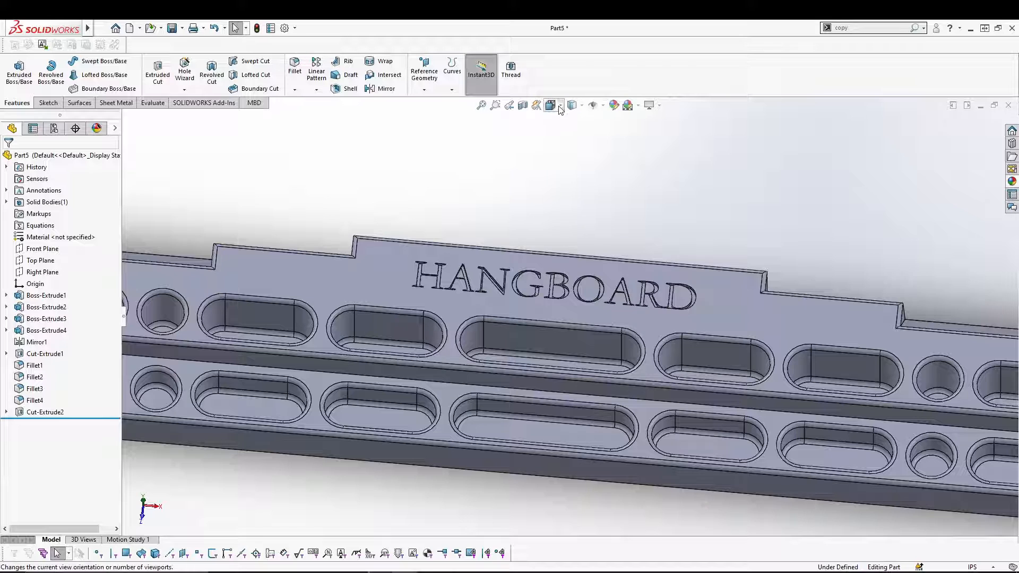
{"action": "left_click", "coordinate": [550, 105]}
{"action": "left_click", "coordinate": [611, 135]}
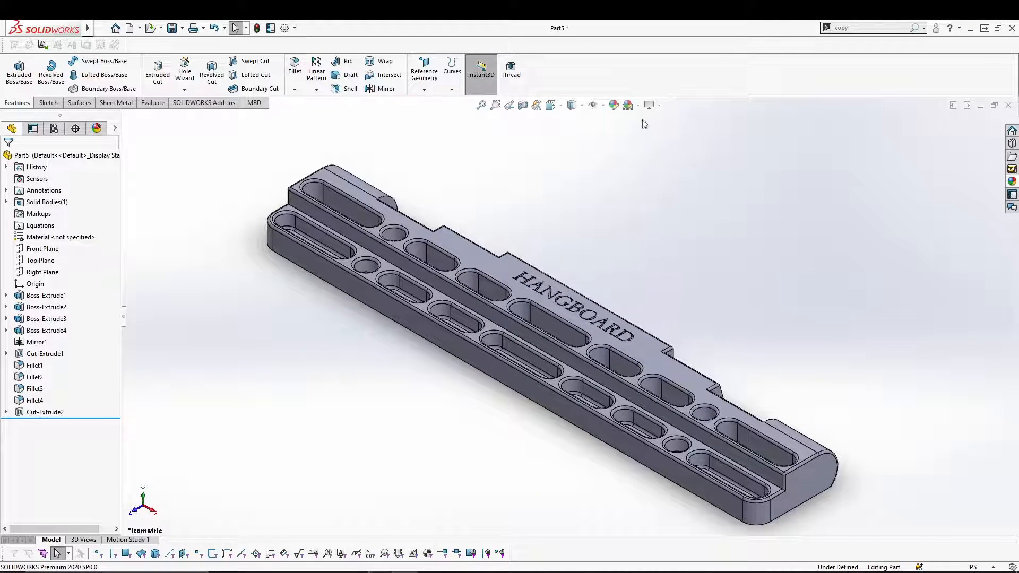
{"action": "left_click", "coordinate": [1011, 181]}
{"action": "left_click", "coordinate": [919, 254]}
{"action": "mouse_move", "coordinate": [907, 473]}
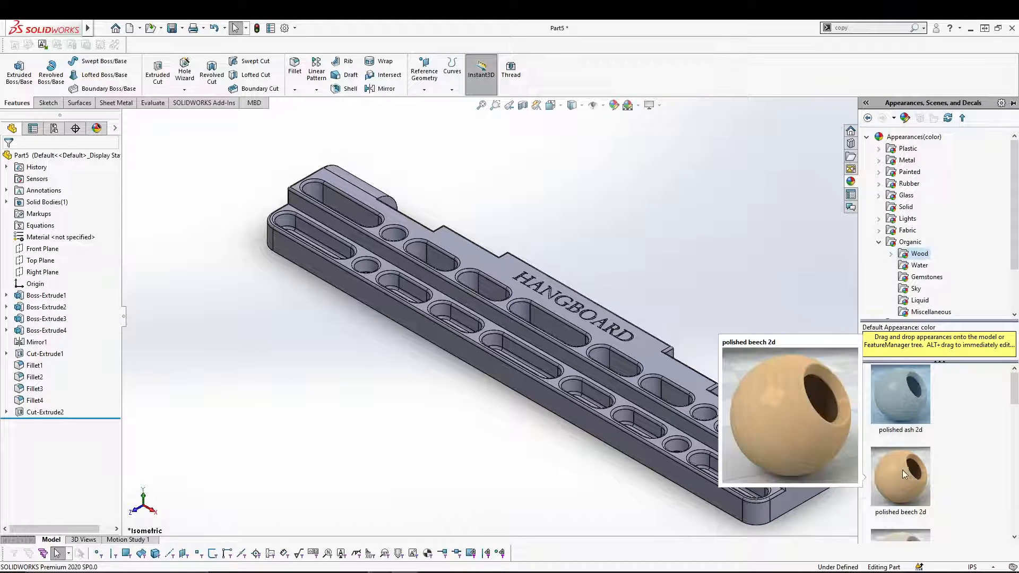
{"action": "scroll", "coordinate": [908, 472], "scroll_direction": "down", "scroll_amount": 3}
{"action": "left_click_drag", "start_coordinate": [905, 450], "coordinate": [655, 378]}
{"action": "left_click", "coordinate": [683, 380]}
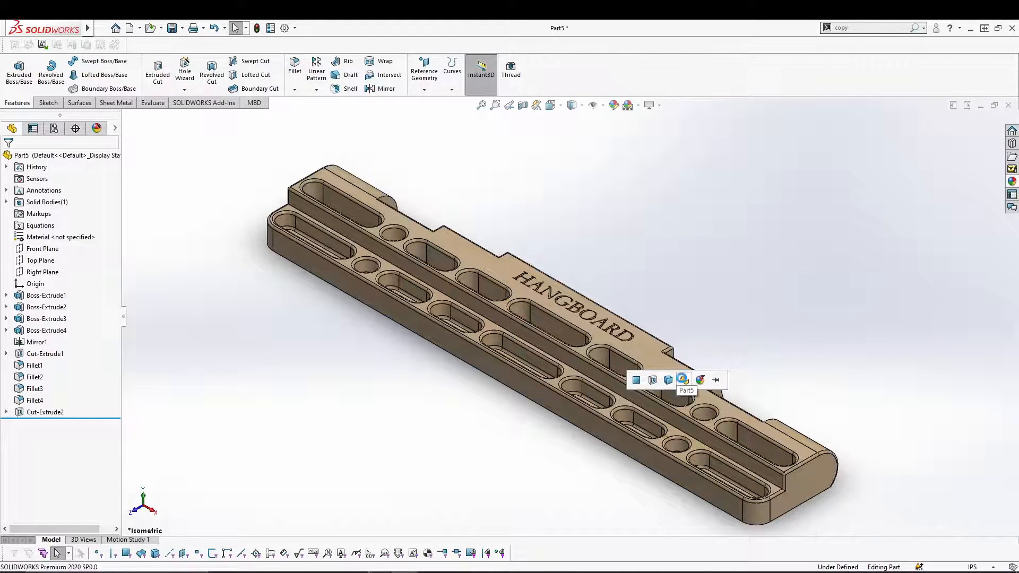
- Inspect the wood-finished hangboard and its engraved lettering from several angles
{"action": "middle_click_drag", "start_coordinate": [370, 388], "coordinate": [418, 500]}
{"action": "mouse_move", "coordinate": [584, 466]}
{"action": "middle_mouse_down"}
{"action": "mouse_move", "coordinate": [587, 482]}
{"action": "mouse_move", "coordinate": [587, 177]}
{"action": "mouse_move", "coordinate": [497, 350]}
{"action": "mouse_move", "coordinate": [509, 428]}
{"action": "mouse_move", "coordinate": [584, 421]}
{"action": "mouse_move", "coordinate": [579, 475]}
{"action": "middle_mouse_up"}
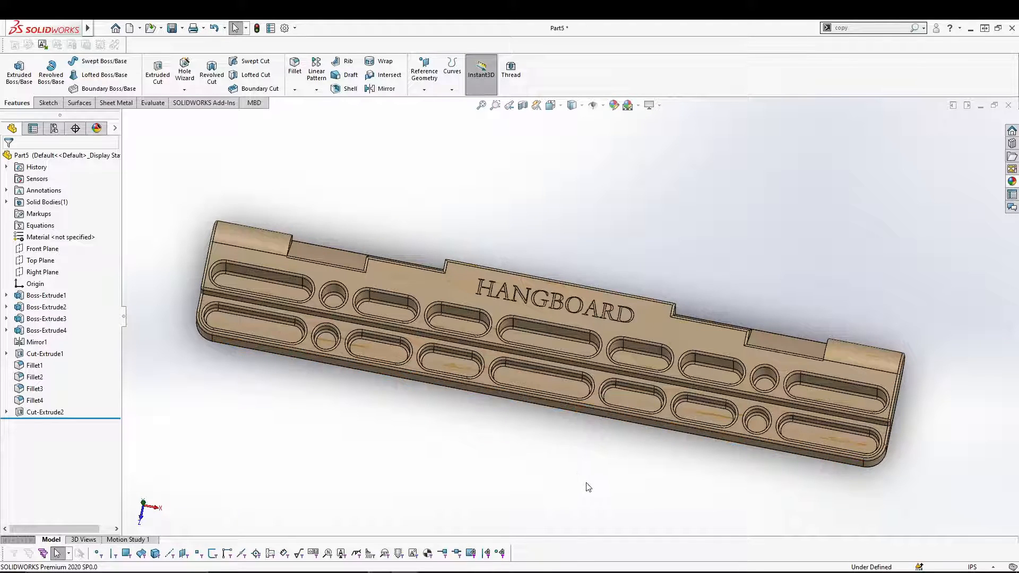
{"action": "middle_click_drag", "start_coordinate": [580, 416], "coordinate": [492, 475]}
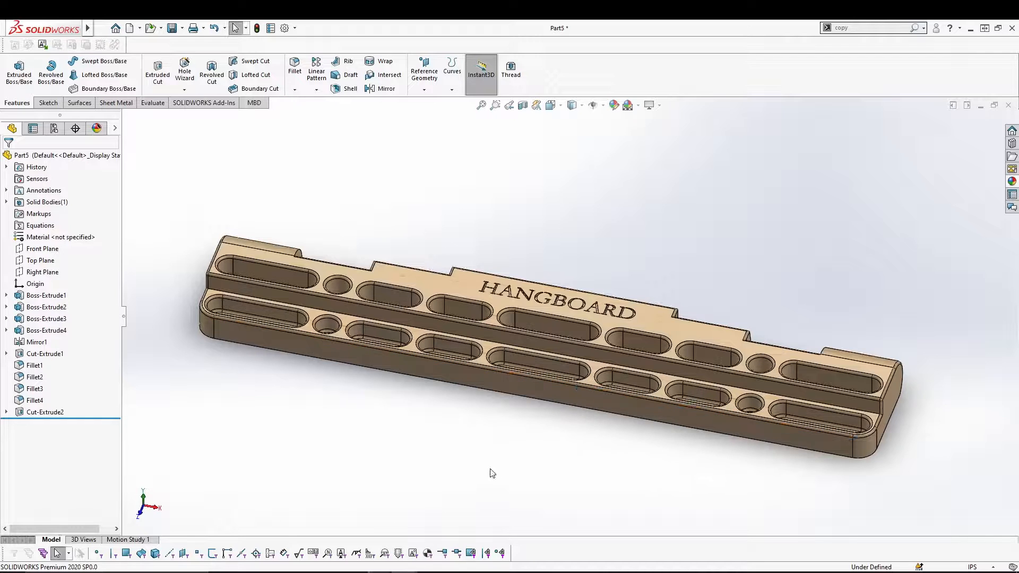